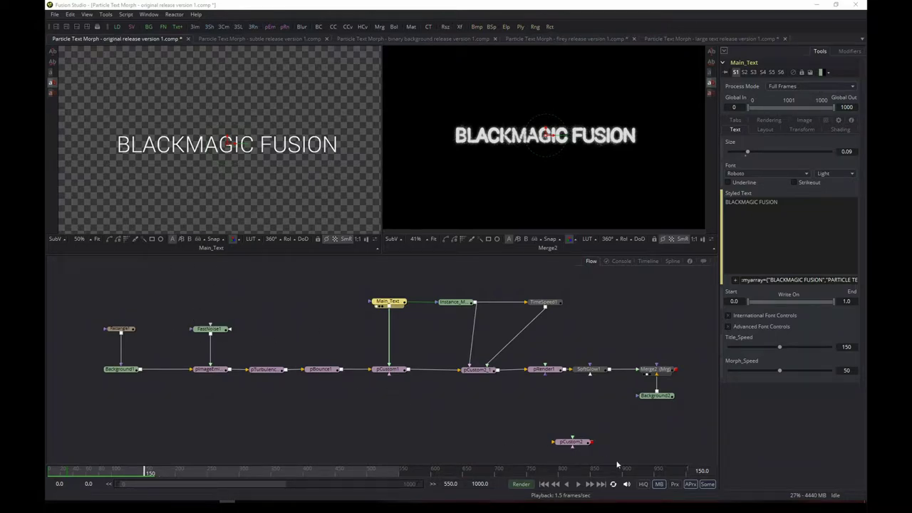
Delete the unconnected pCustom2 node below the particle chain
drag(577, 444, 486, 415)
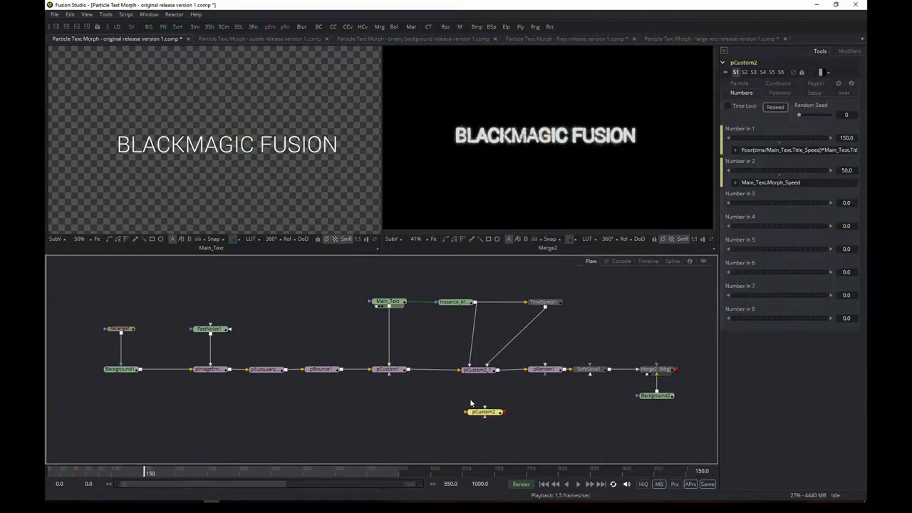
key(Delete)
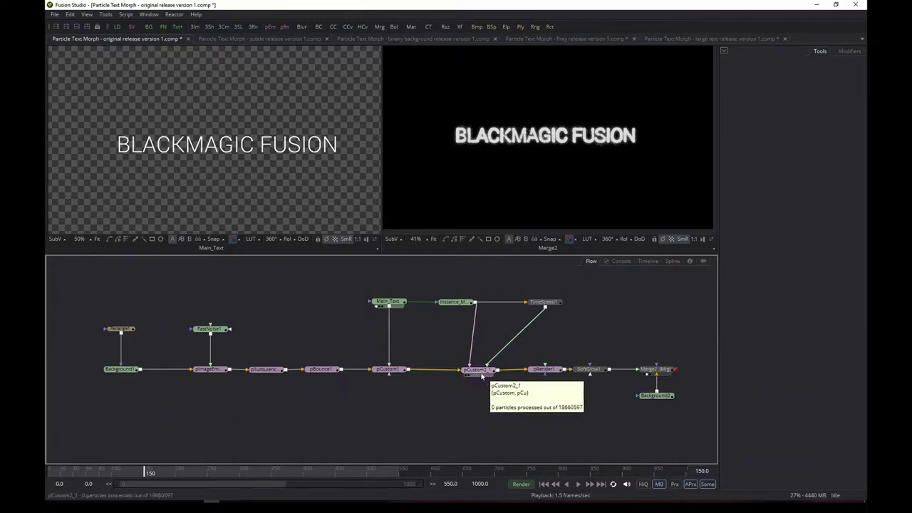
Examine the Styled Text expression that holds the title array in the Main_Text node
click(389, 302)
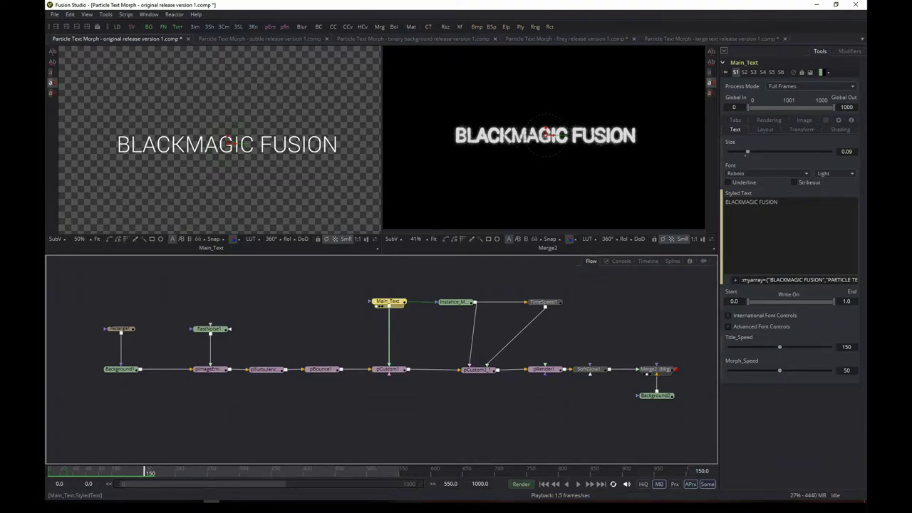
drag(741, 279, 858, 279)
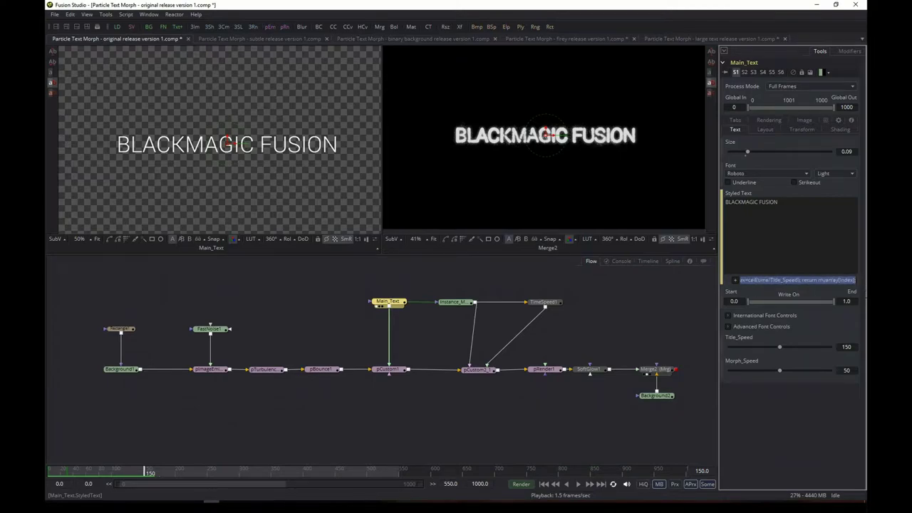
click(767, 417)
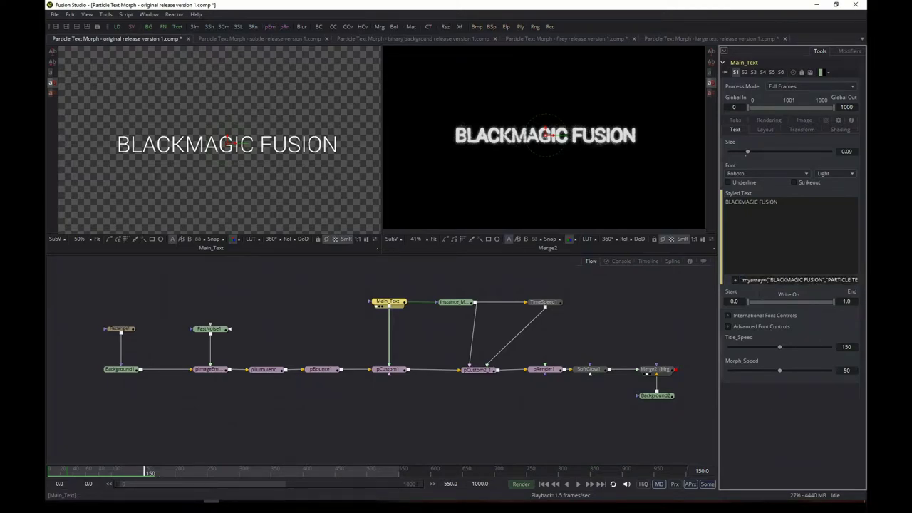
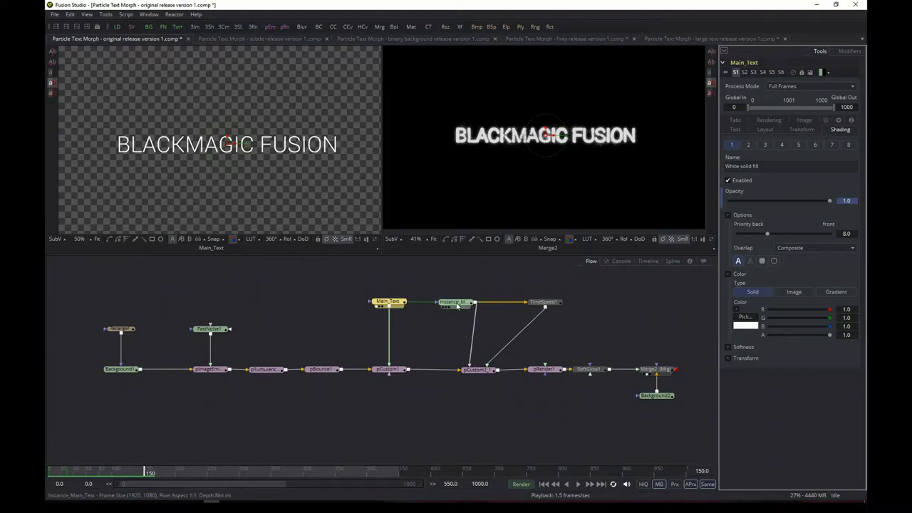
Display Instance_Main_Text in the second viewer and examine its second shading element, the Red outline, around the letters
mouse_move(457, 304)
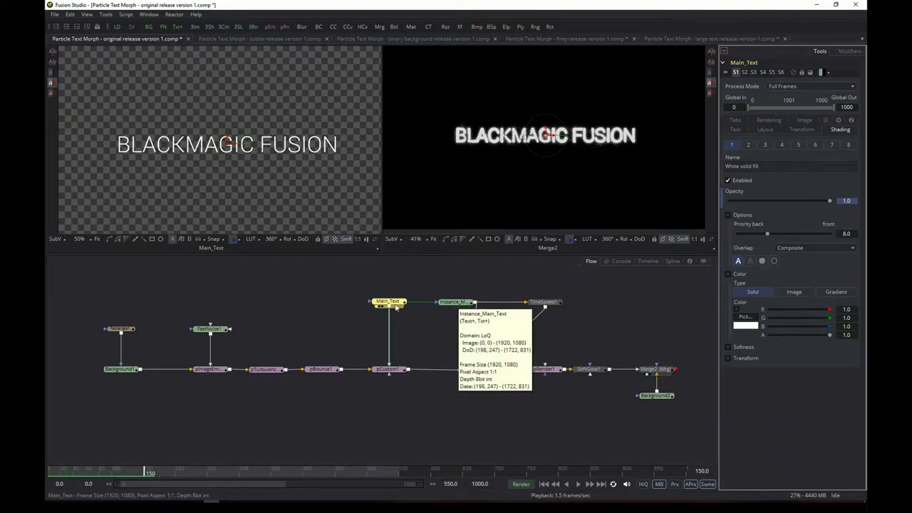
mouse_move(388, 302)
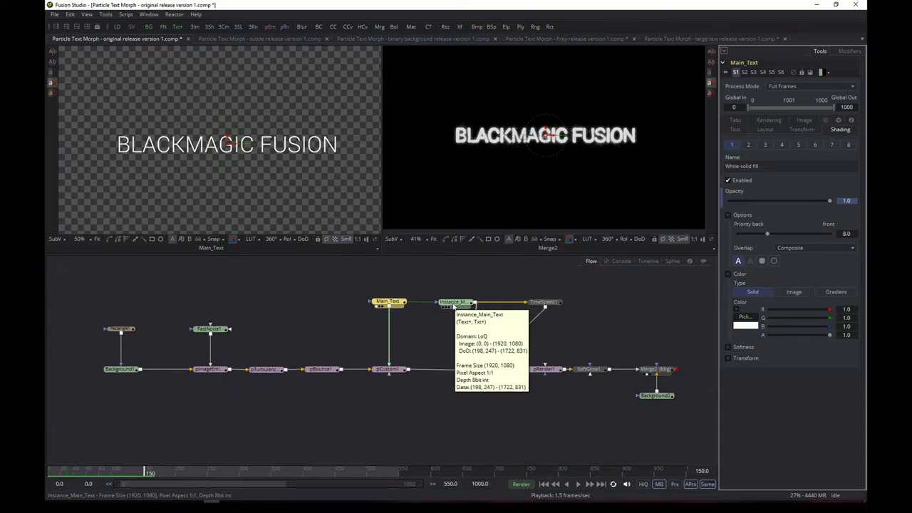
click(454, 304)
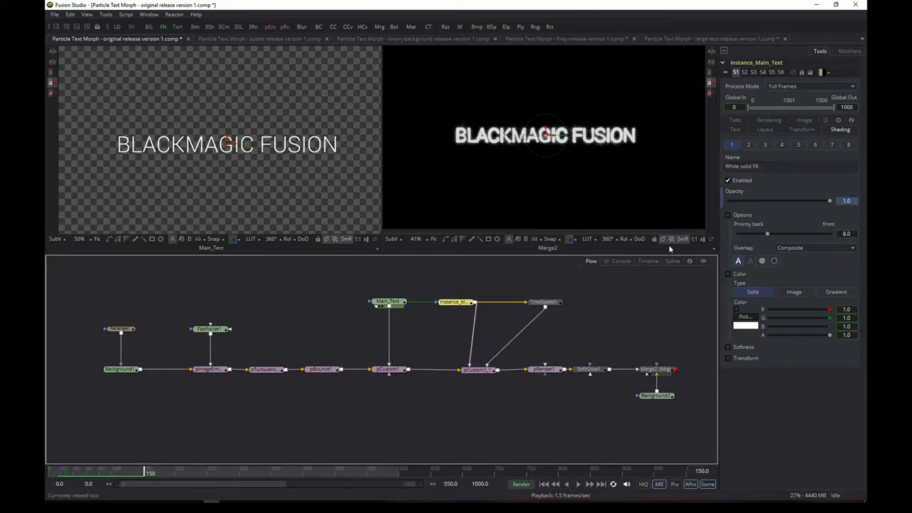
click(748, 144)
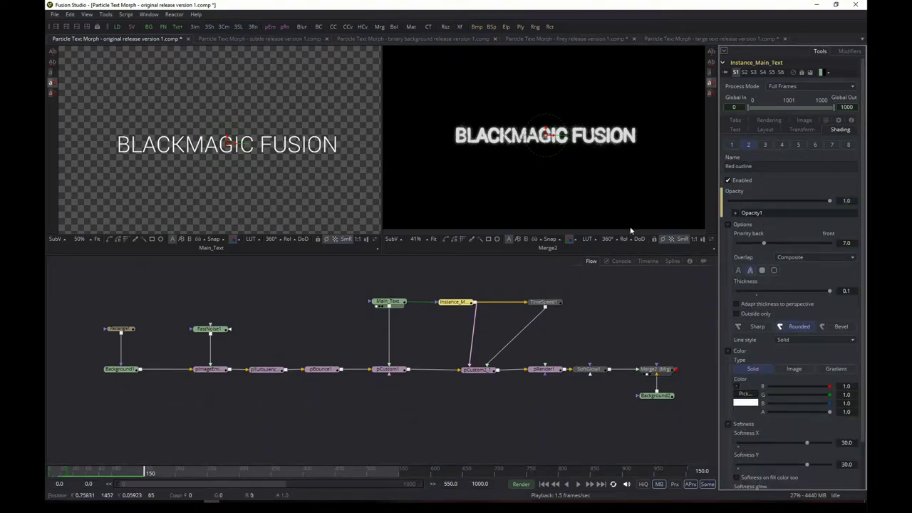
click(464, 304)
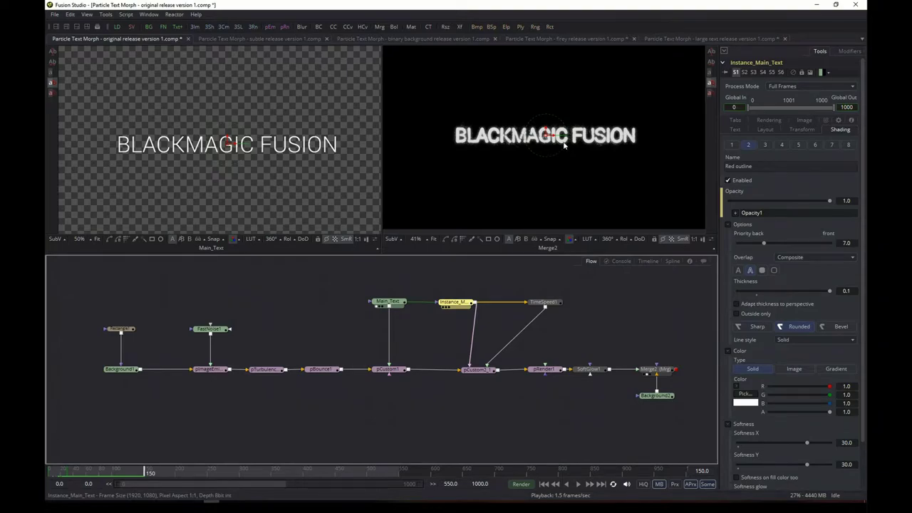
key(2)
scroll(500, 141, down, 2)
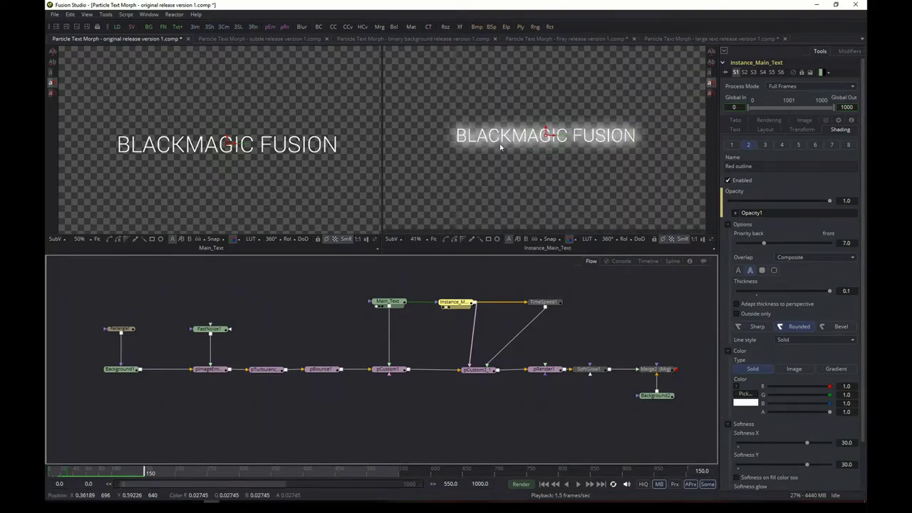
scroll(500, 140, up, 3)
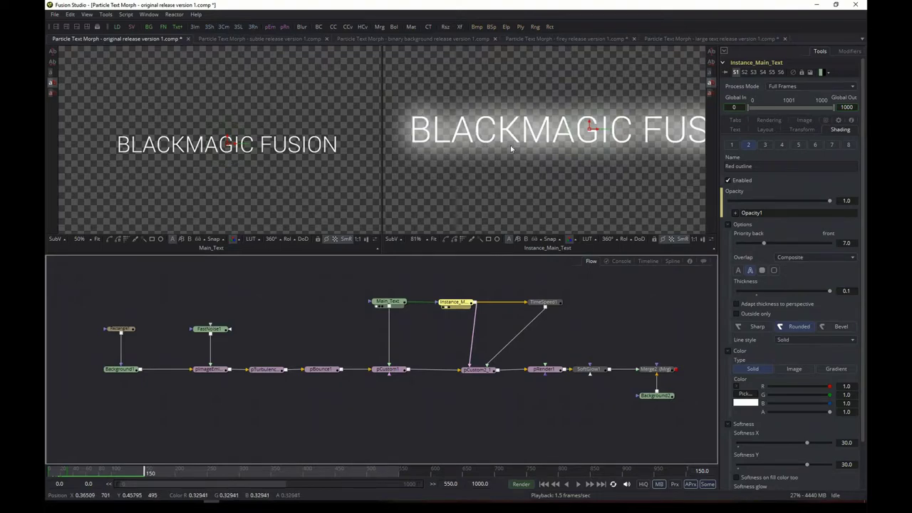
scroll(535, 148, down, 1)
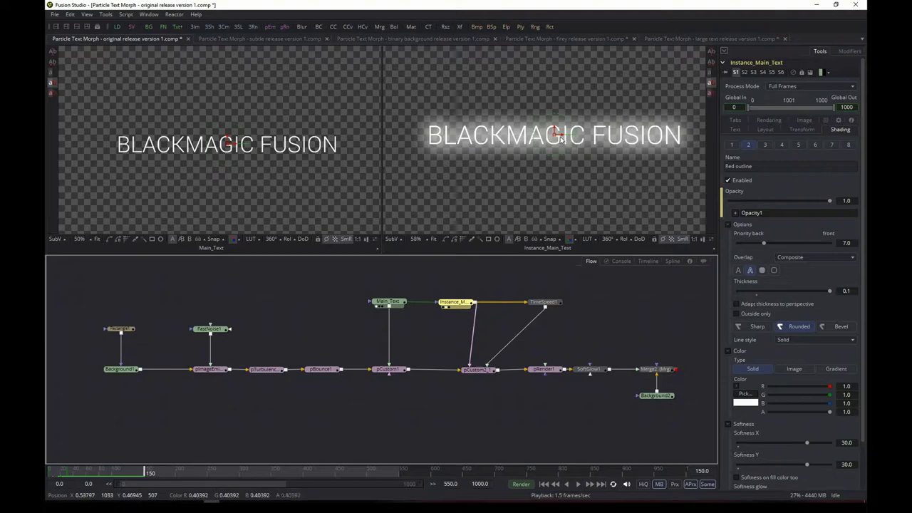
scroll(522, 123, up, 2)
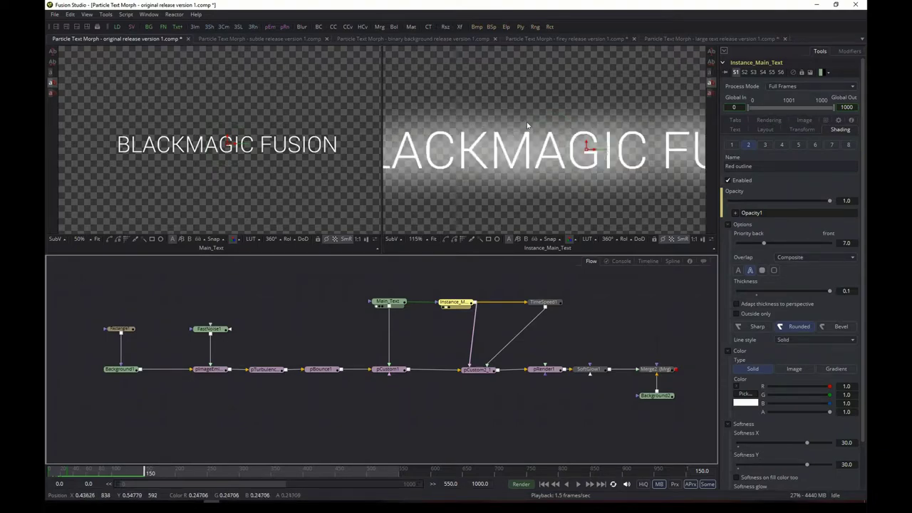
scroll(543, 150, down, 1)
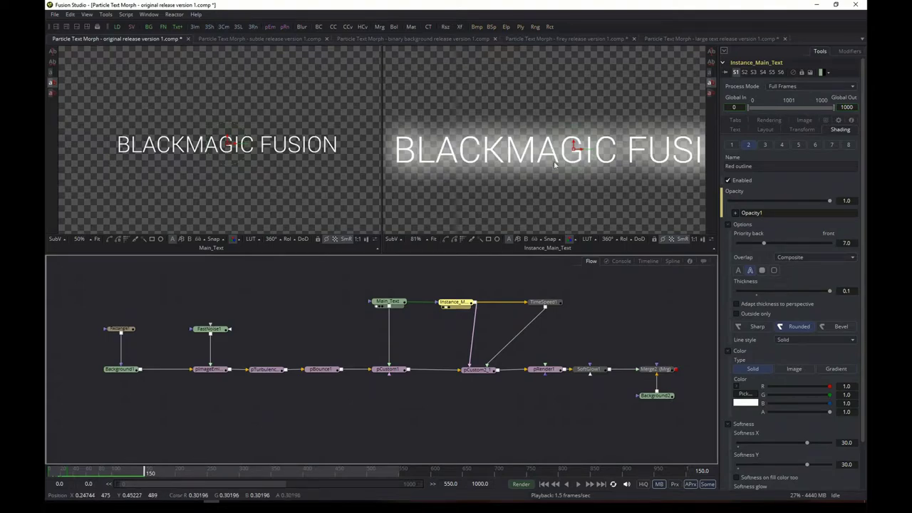
scroll(566, 154, down, 1)
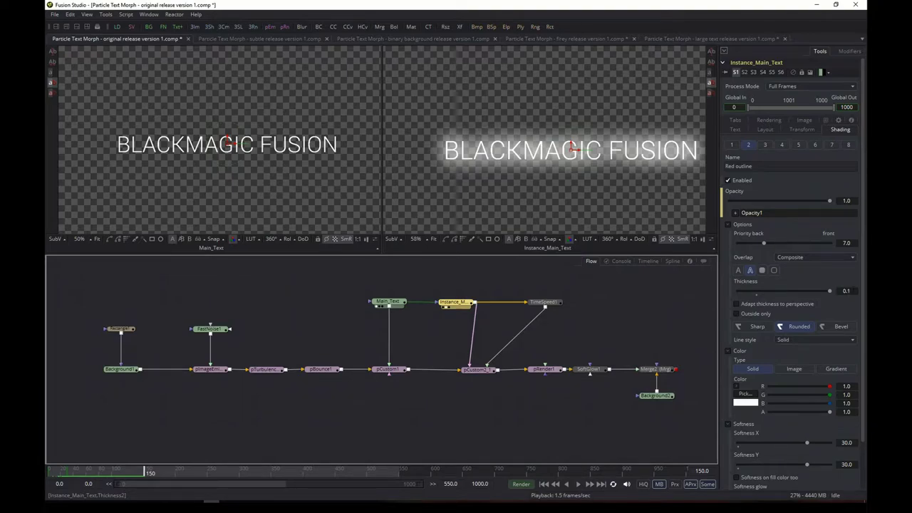
drag(620, 198, 598, 188)
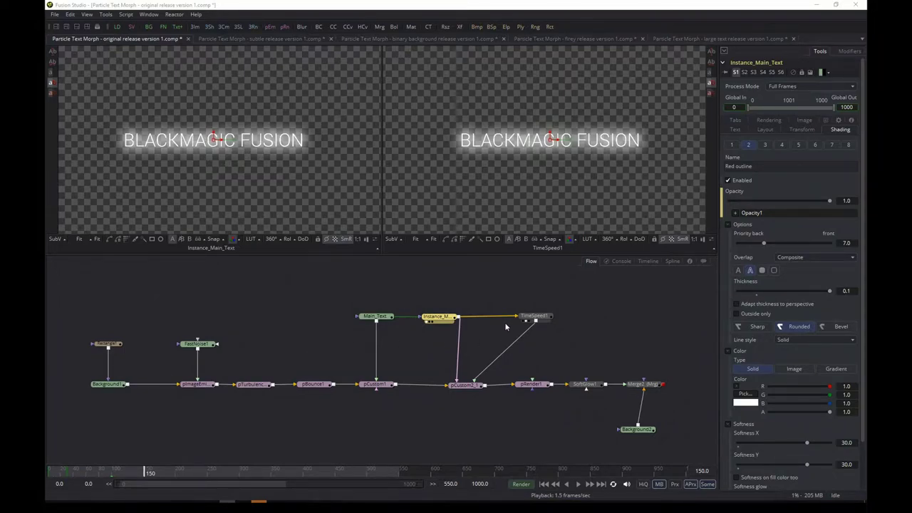
Compare the text settings of Instance_Main_Text and Main_Text, and reinstance the Styled Text parameter of Instance_Main_Text
click(738, 129)
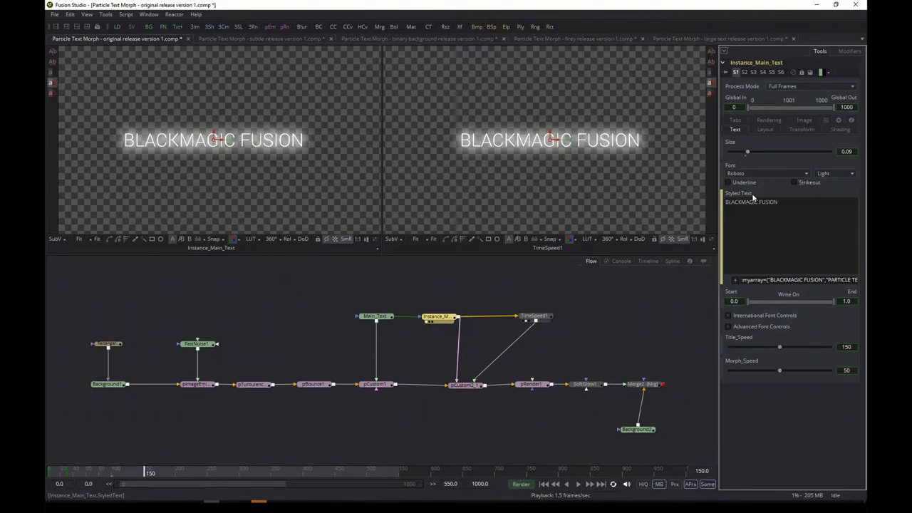
click(375, 316)
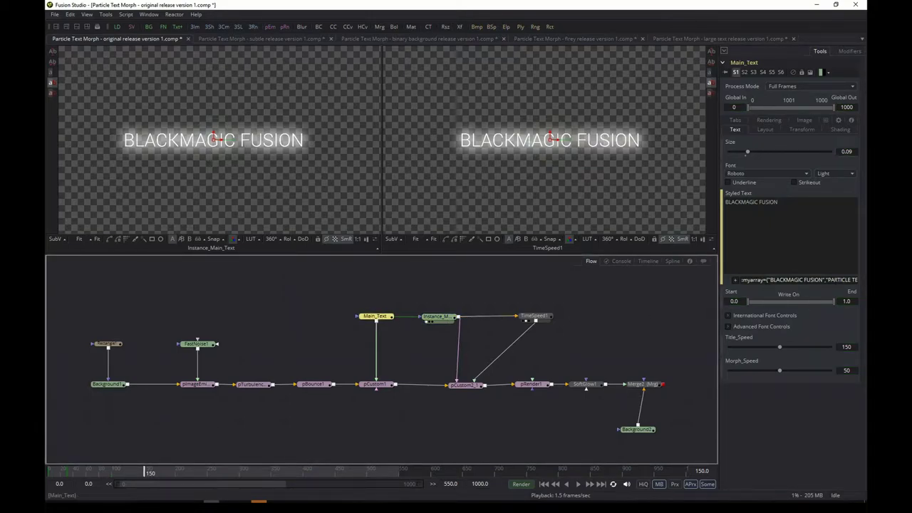
click(437, 317)
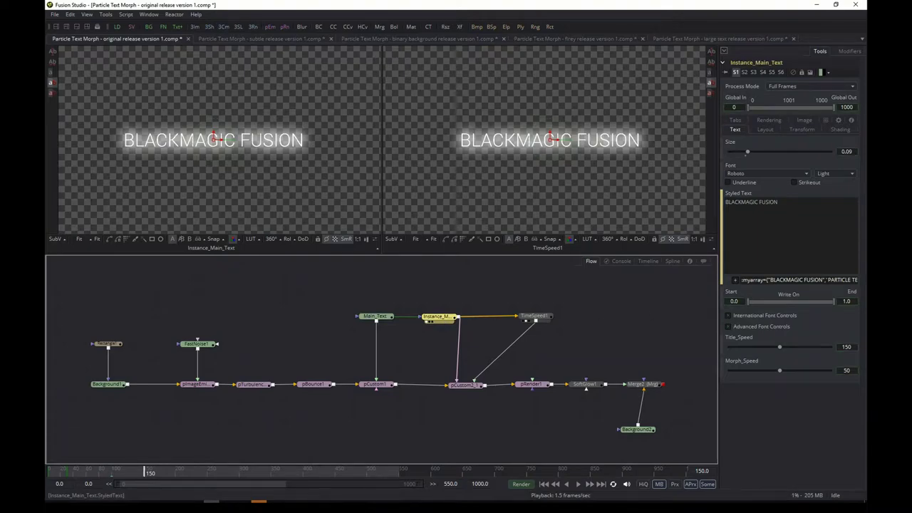
right_click(740, 195)
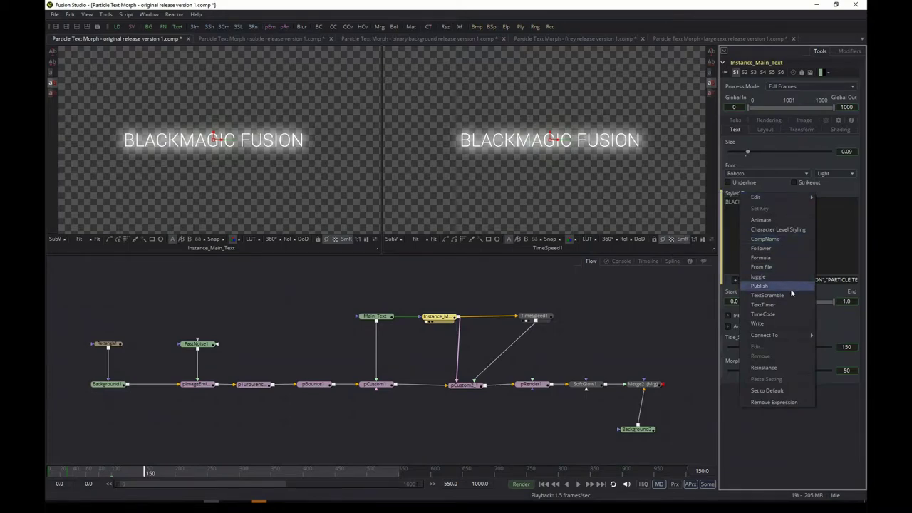
click(780, 372)
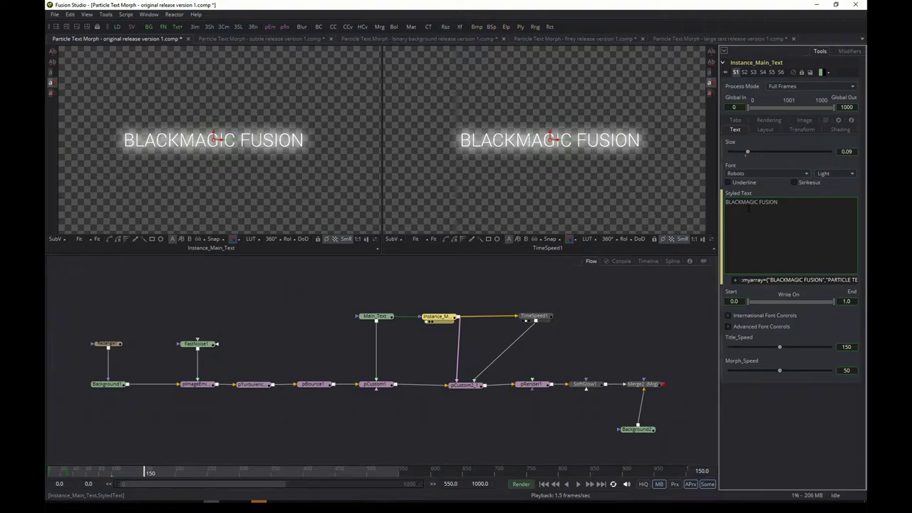
Examine the TimeSpeed1 delay expression and how Instance_Main_Text and TimeSpeed1 connect to pCustom2_1
click(841, 130)
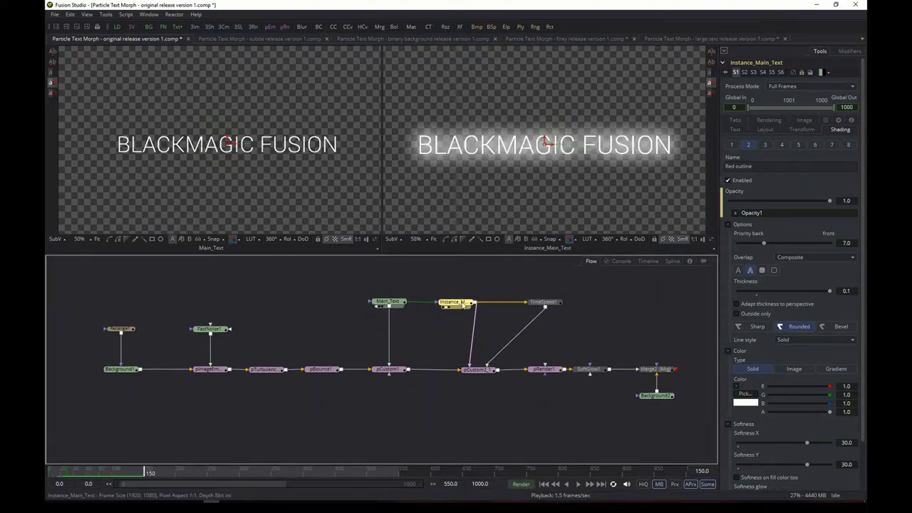
click(544, 303)
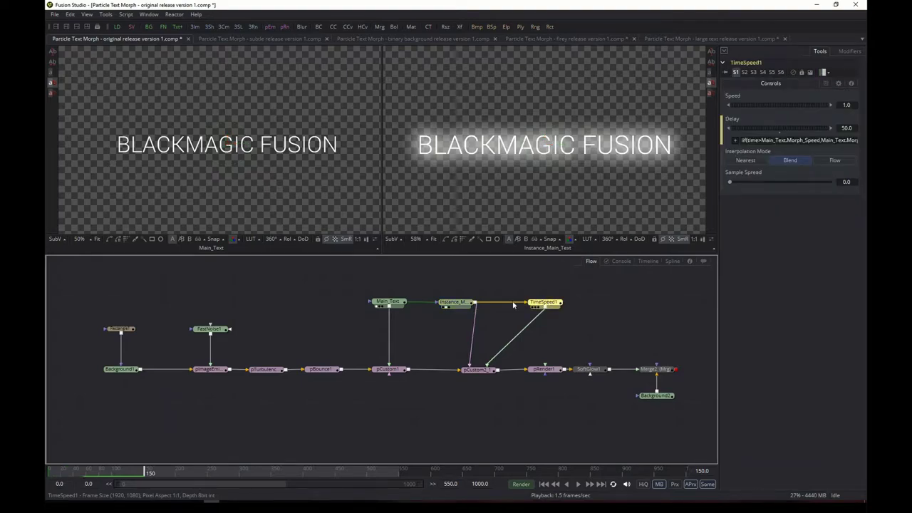
click(451, 304)
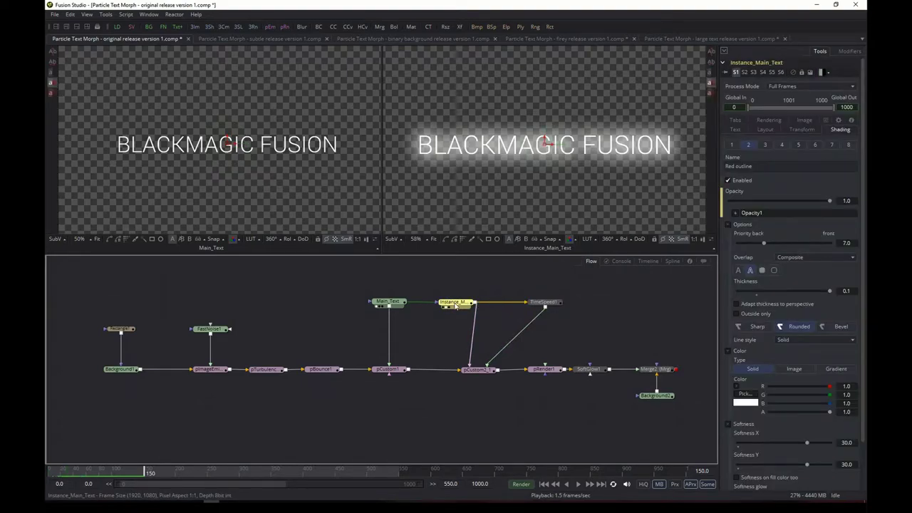
click(553, 307)
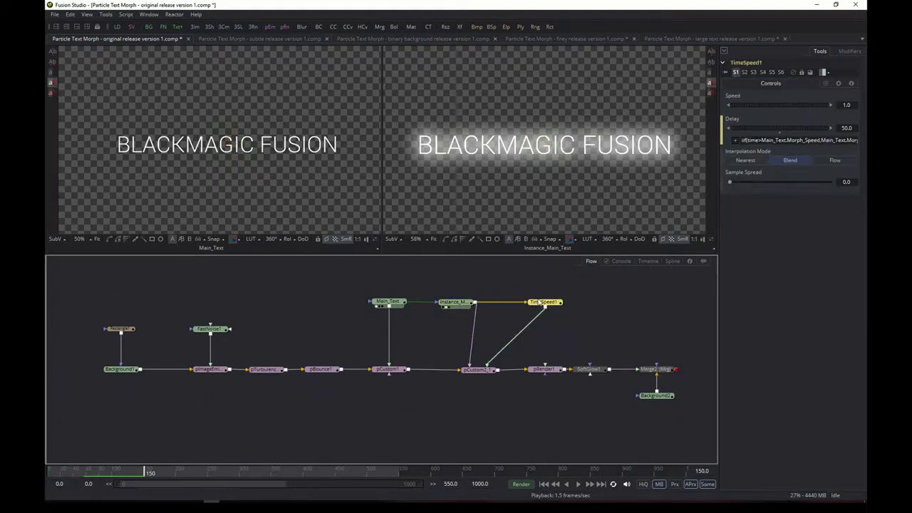
click(454, 305)
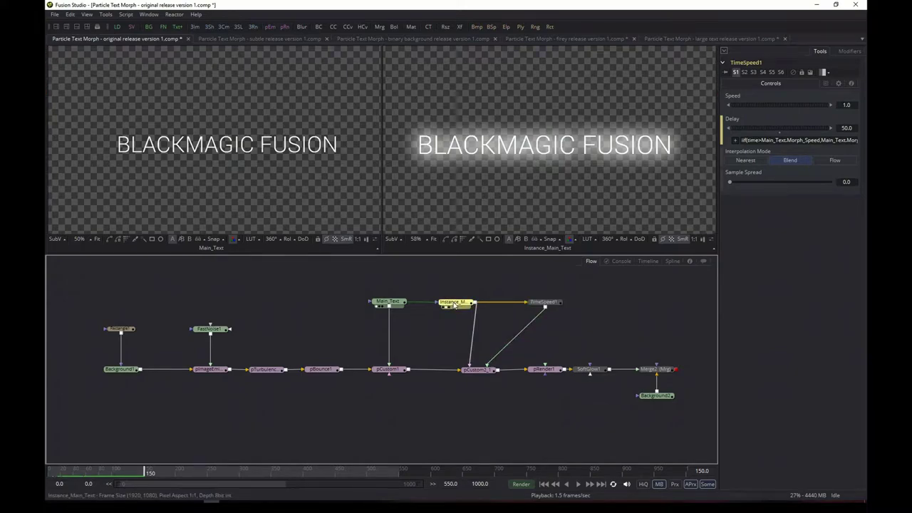
click(543, 303)
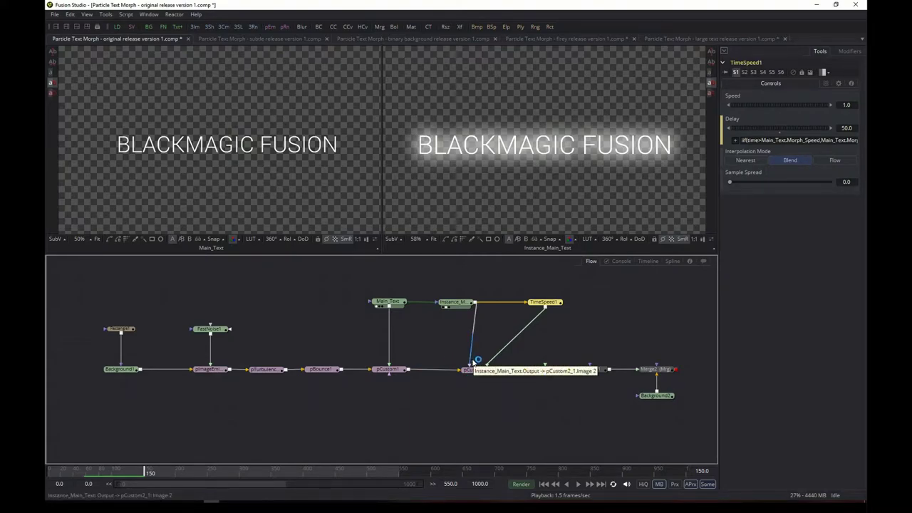
click(437, 334)
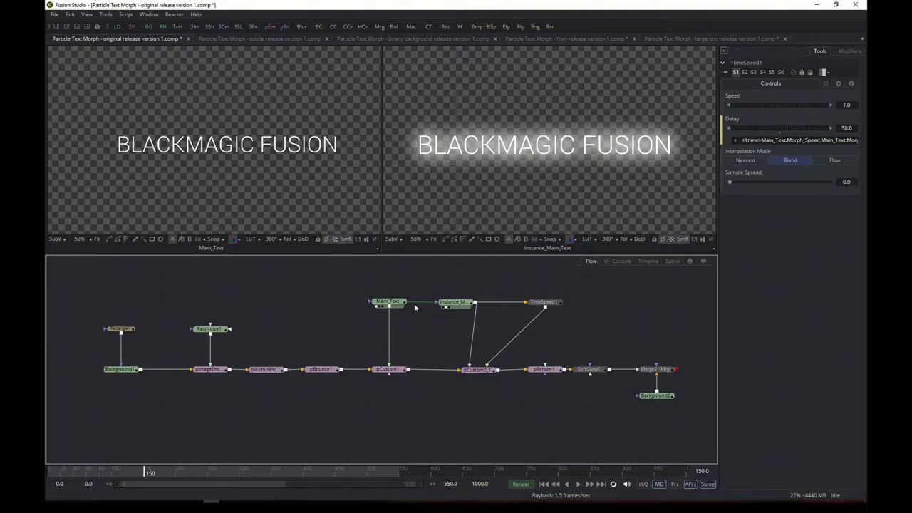
Check Main_Text's second shading element, and examine Background1 and the Rectangle1 mask surrounding the title text
click(387, 302)
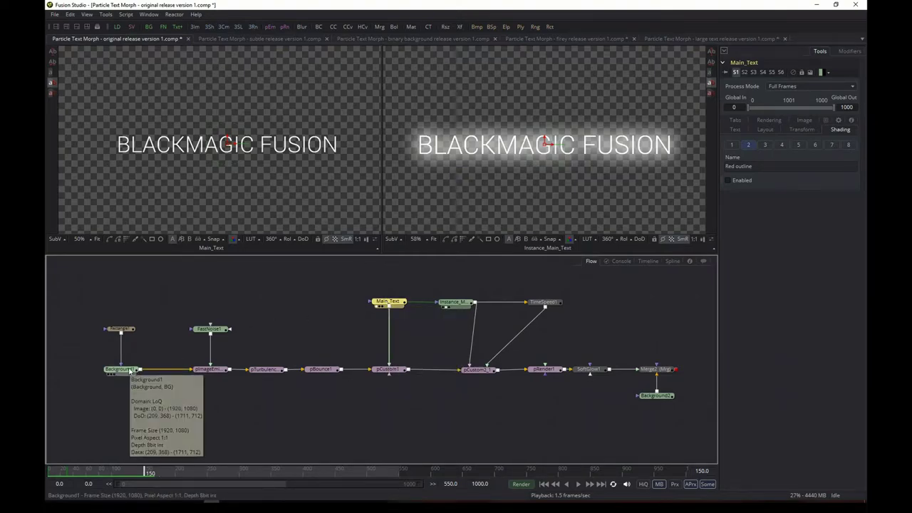
click(124, 371)
click(121, 329)
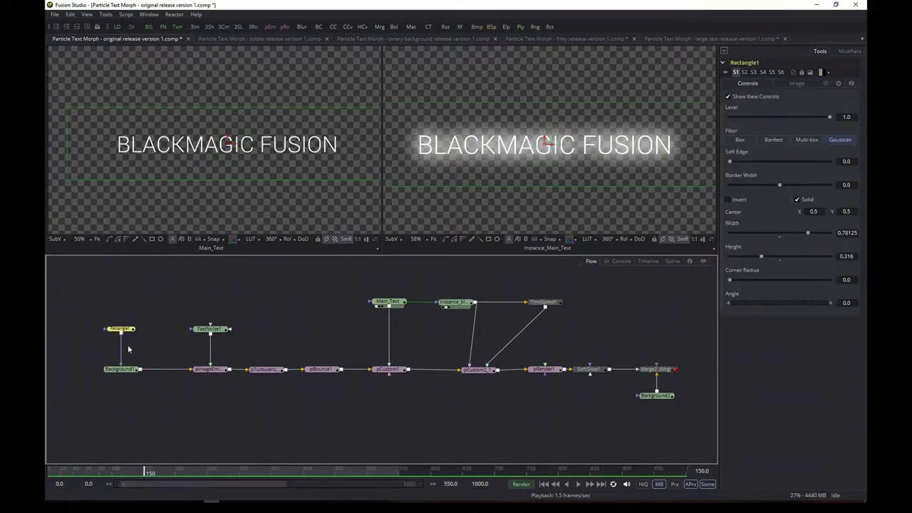
click(124, 371)
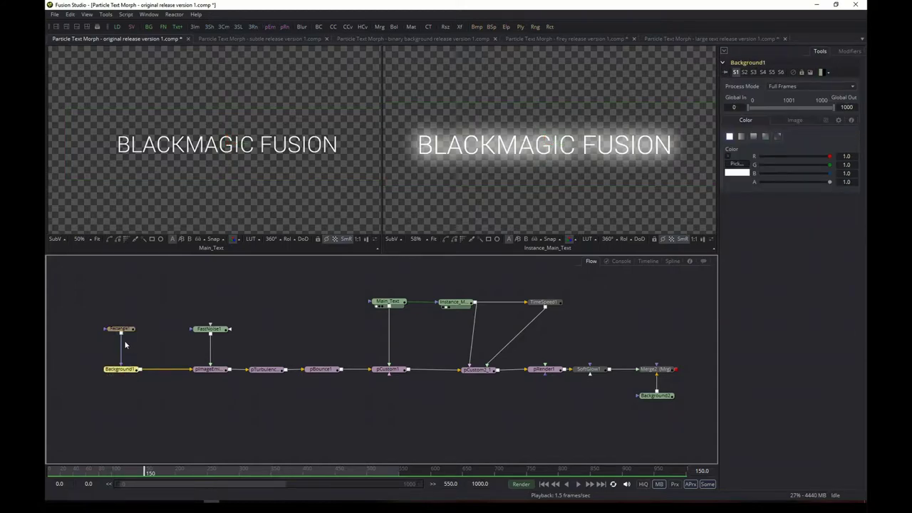
click(121, 329)
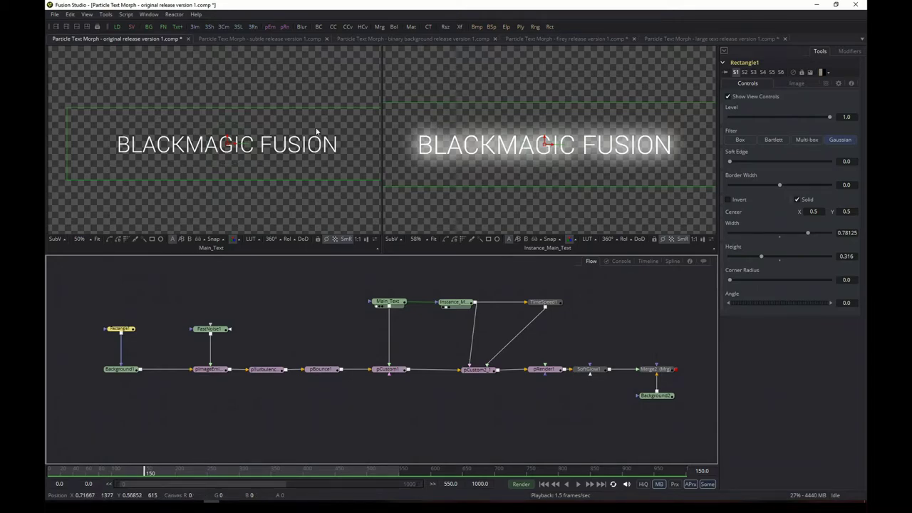
drag(332, 193, 302, 159)
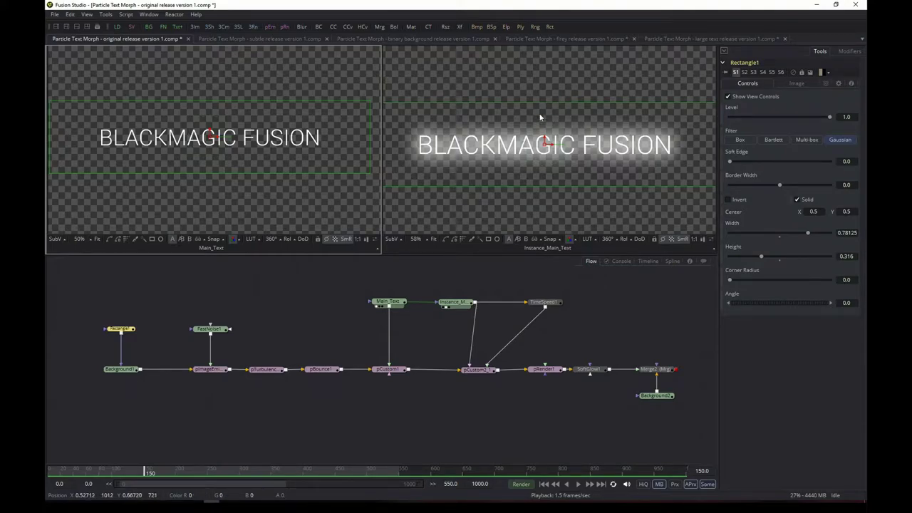
Compare the cube region of pBounce1 with the Rectangle1 mask around the title text
click(326, 370)
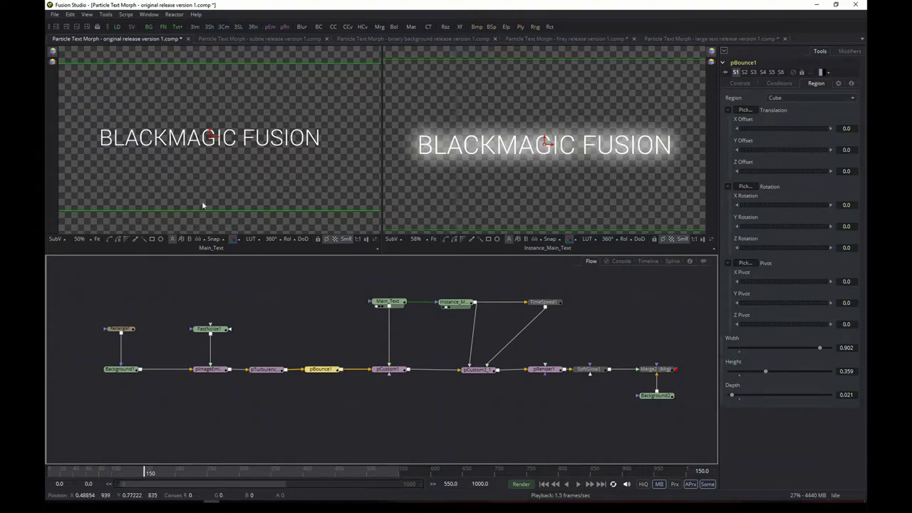
click(120, 329)
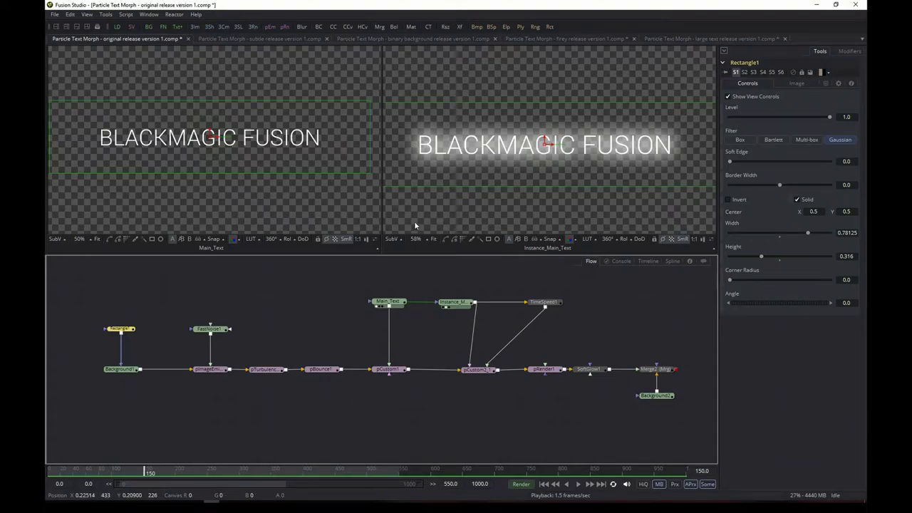
Examine the Lifespan of pImageEmitter1 together with Main_Text's Title_Speed and Morph_Speed settings
click(212, 374)
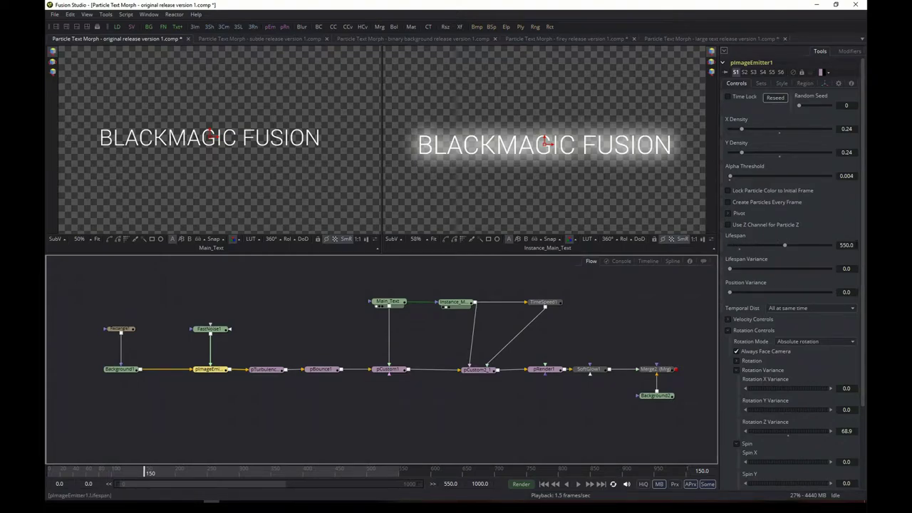
click(389, 302)
click(735, 130)
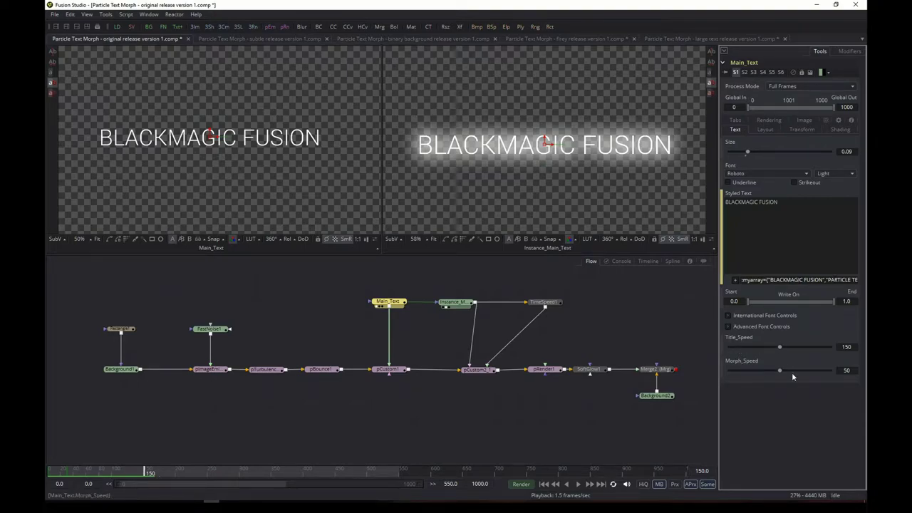
Display Merge2 in the second viewer and compare its particle lettering with Main_Text while checking pImageEmitter1's density settings
click(210, 369)
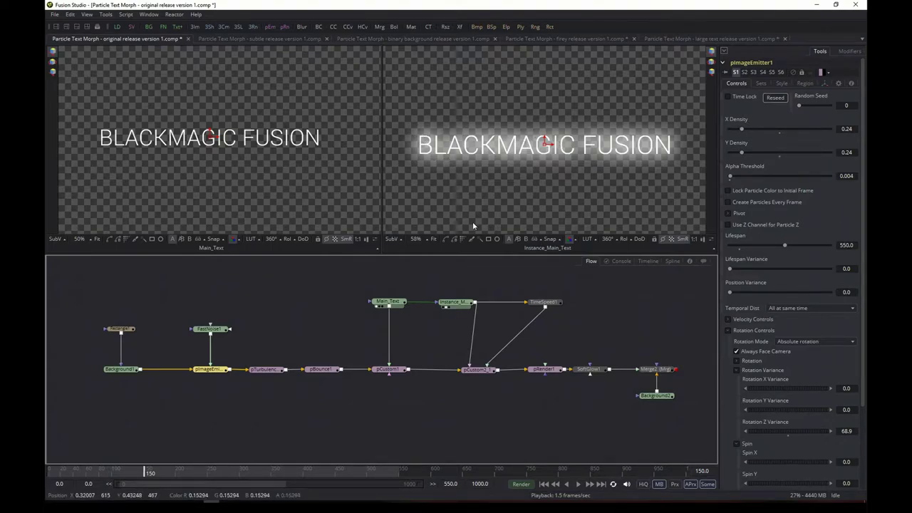
drag(654, 371, 590, 171)
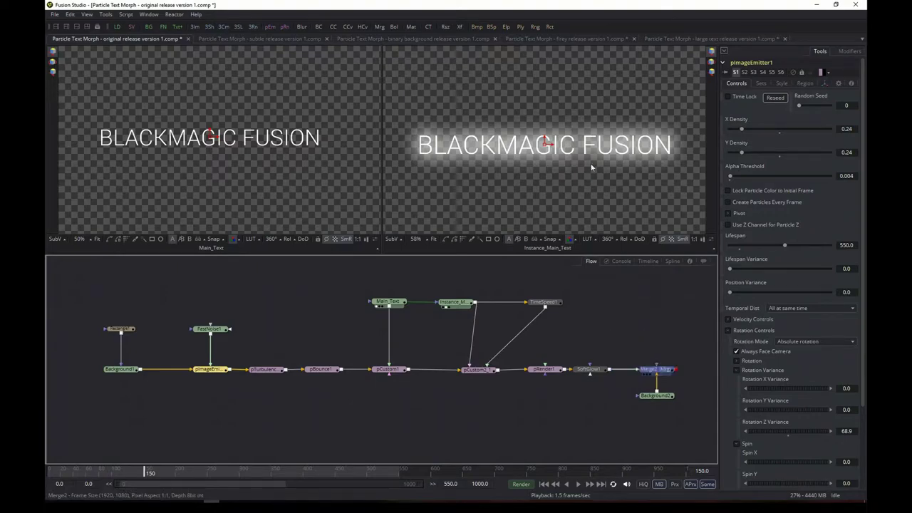
scroll(508, 150, up, 2)
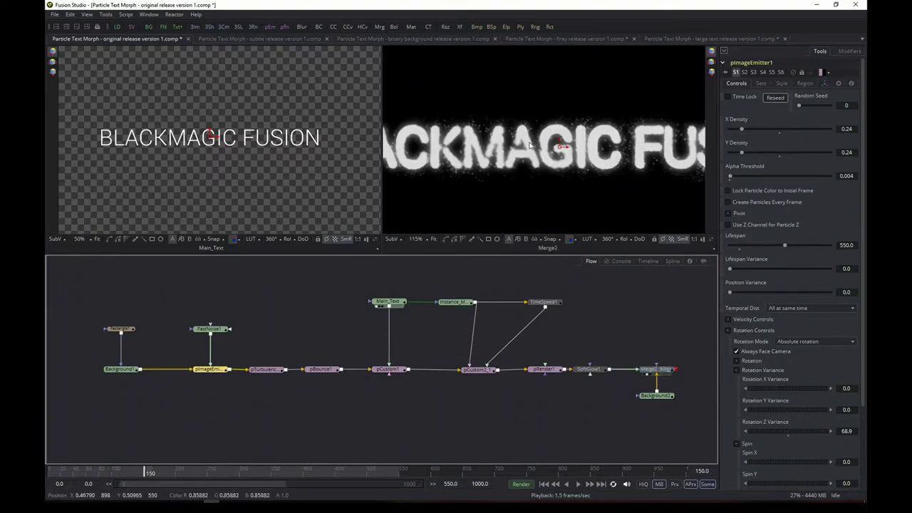
scroll(445, 148, down, 1)
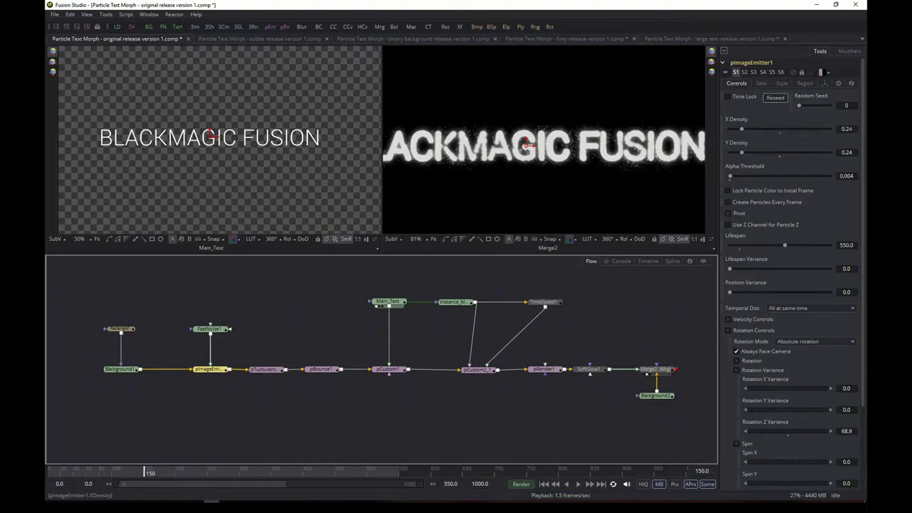
scroll(513, 152, down, 1)
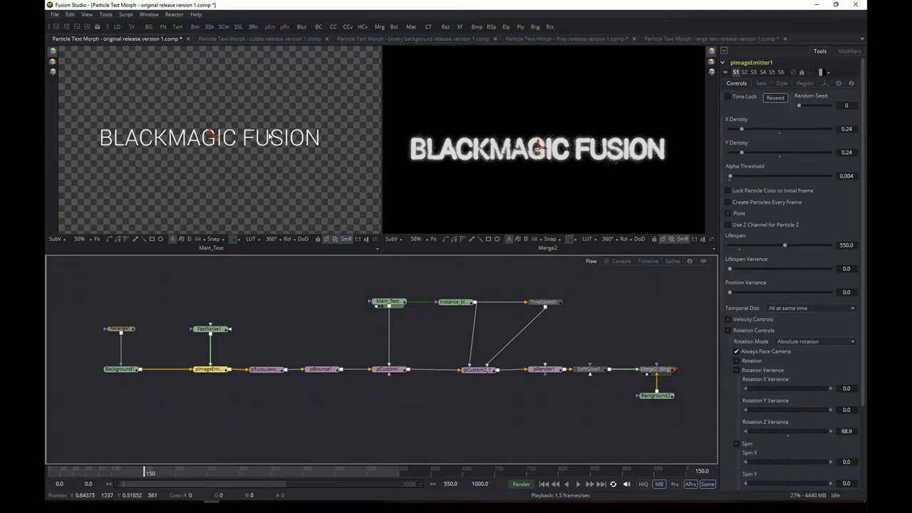
scroll(281, 142, up, 5)
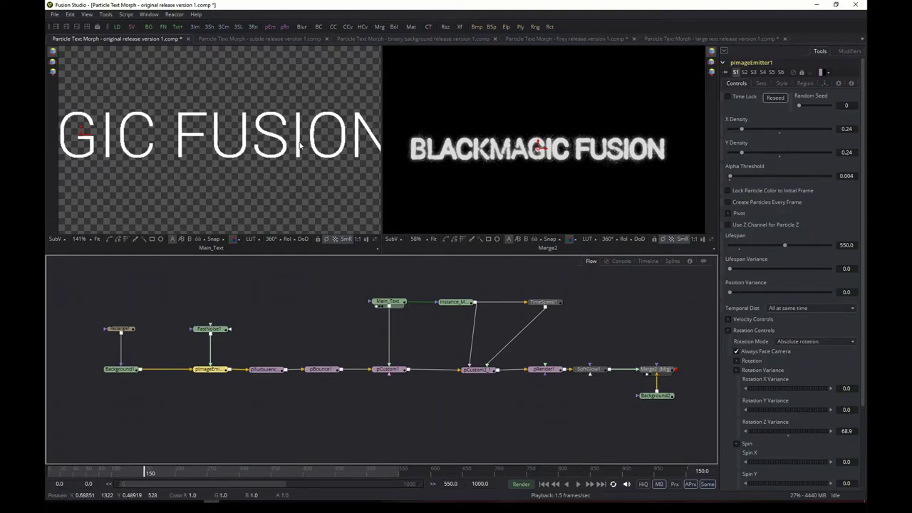
key(ctrl+1)
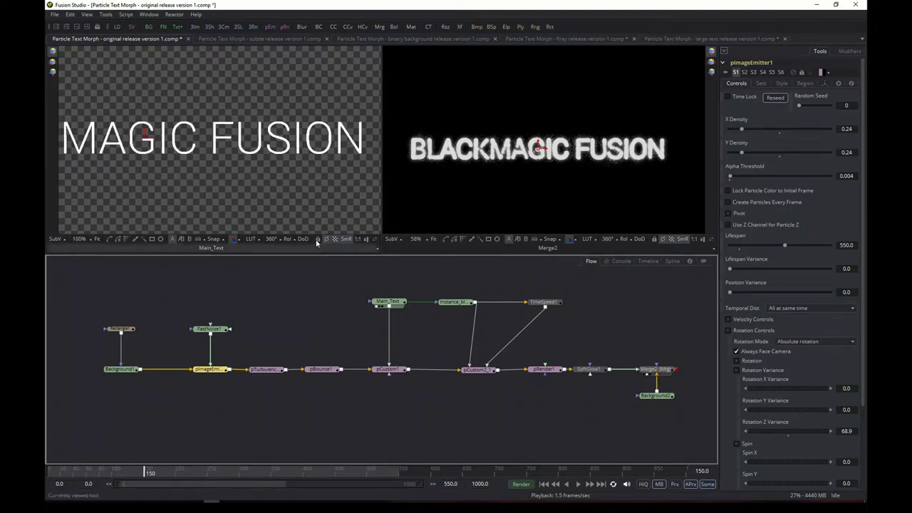
scroll(300, 203, down, 2)
Examine the strength and density settings of pTurbulence1 and the cube region of pBounce1
click(271, 370)
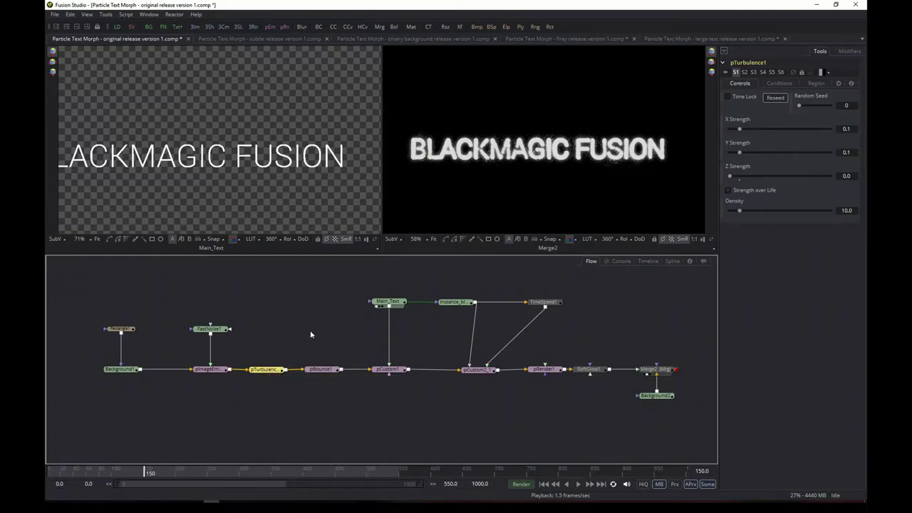
click(330, 372)
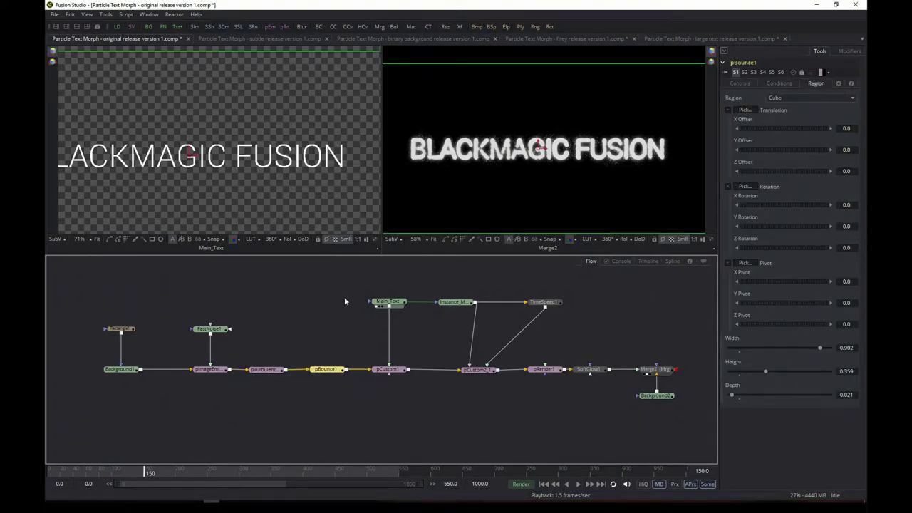
drag(500, 406, 490, 408)
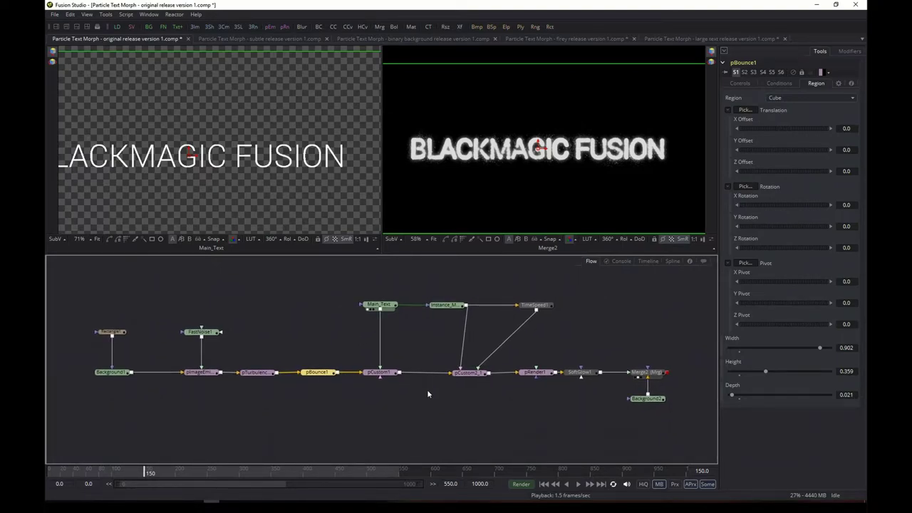
Examine the Velocity X and Y expressions of pCustom1 and the Size Expression of pCustom2_1
click(382, 375)
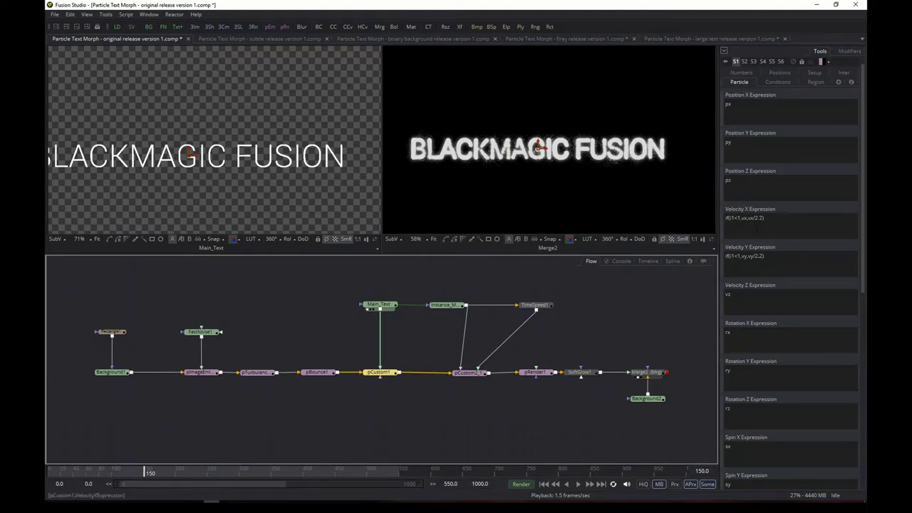
drag(754, 217, 763, 217)
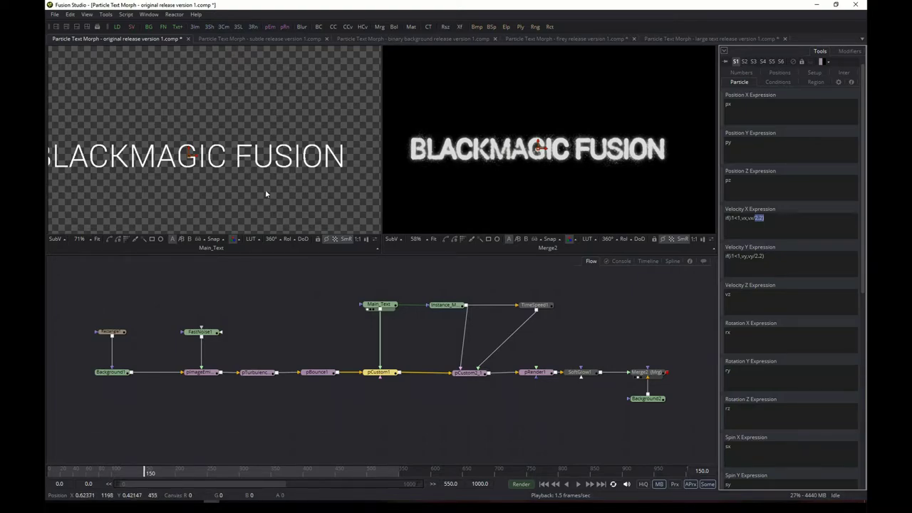
click(470, 375)
drag(861, 256, 865, 459)
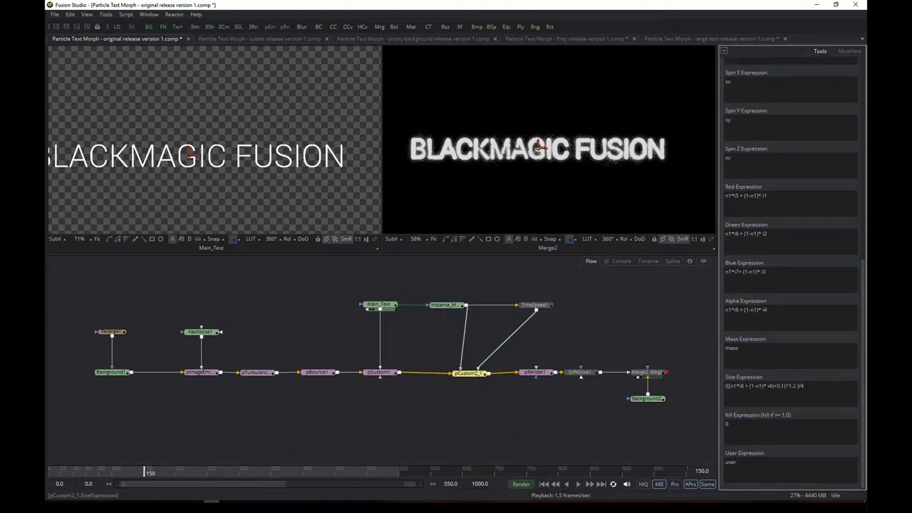
drag(735, 385, 804, 386)
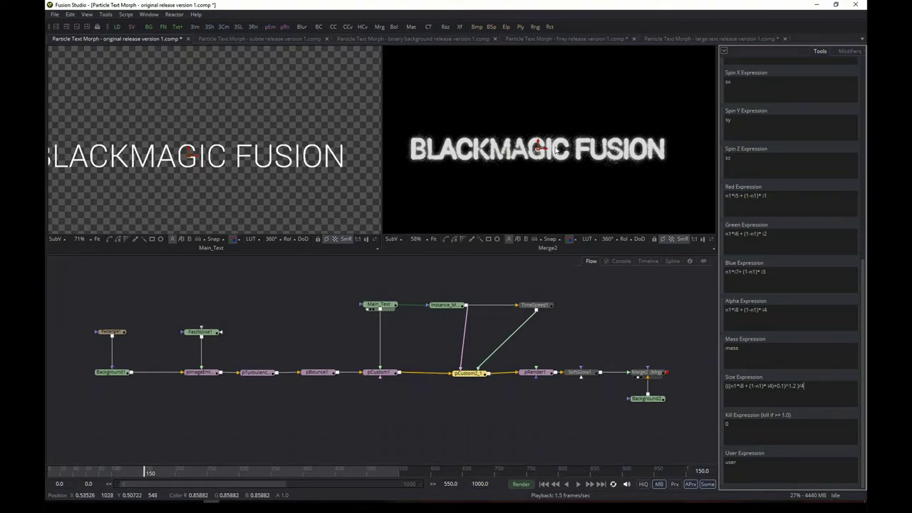
click(803, 386)
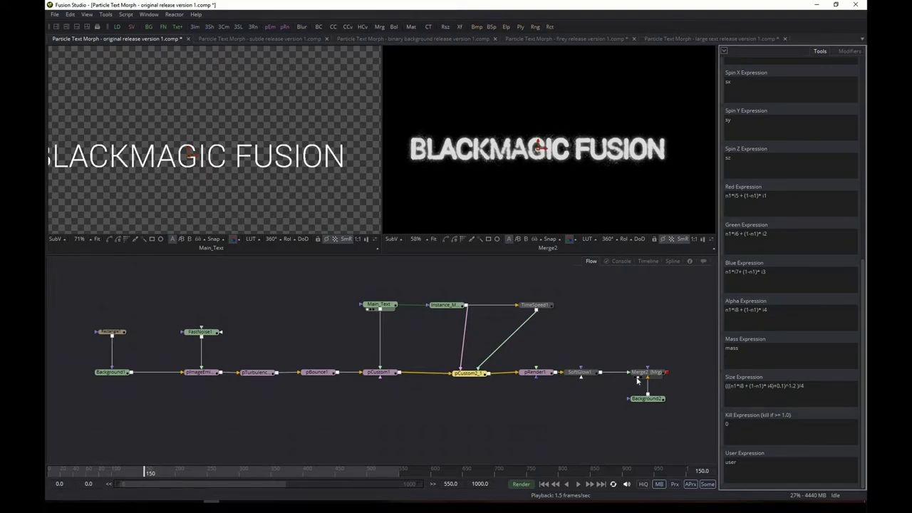
Review the settings of pRender1, SoftGlow1 and Merge2 at the end of the node chain
click(539, 378)
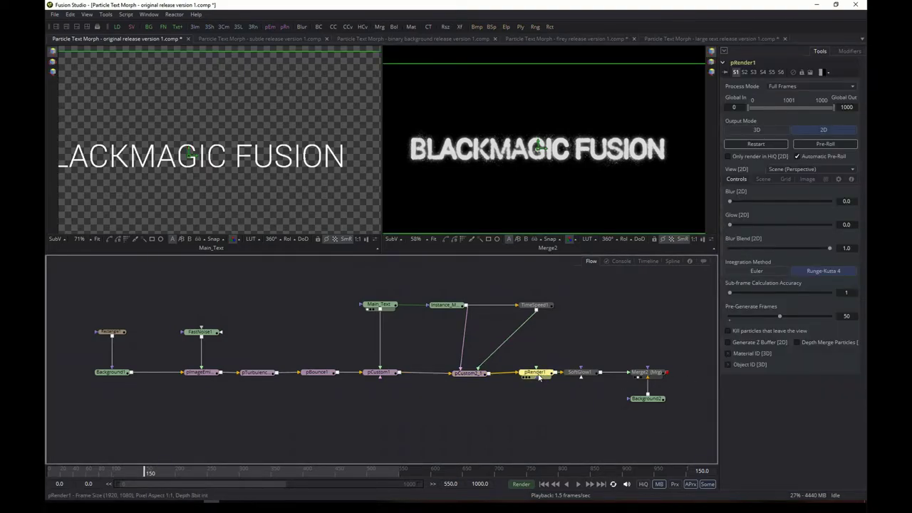
click(589, 373)
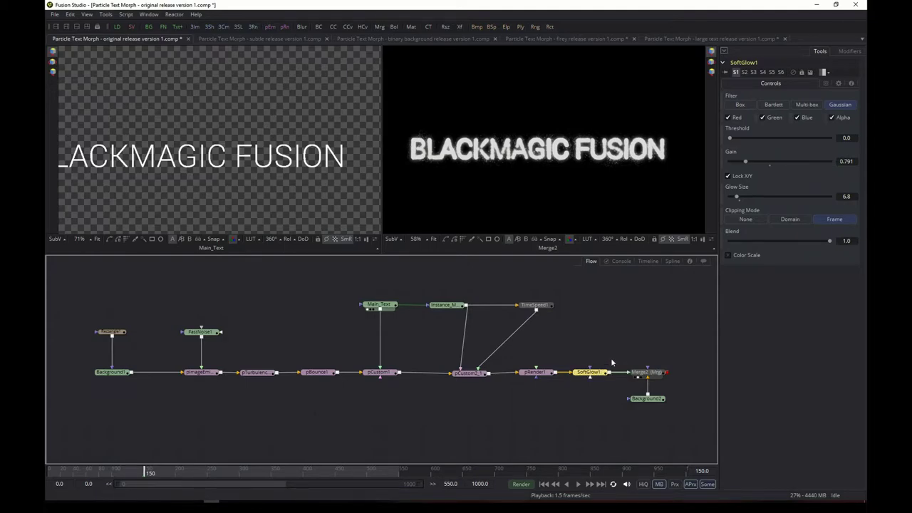
click(643, 371)
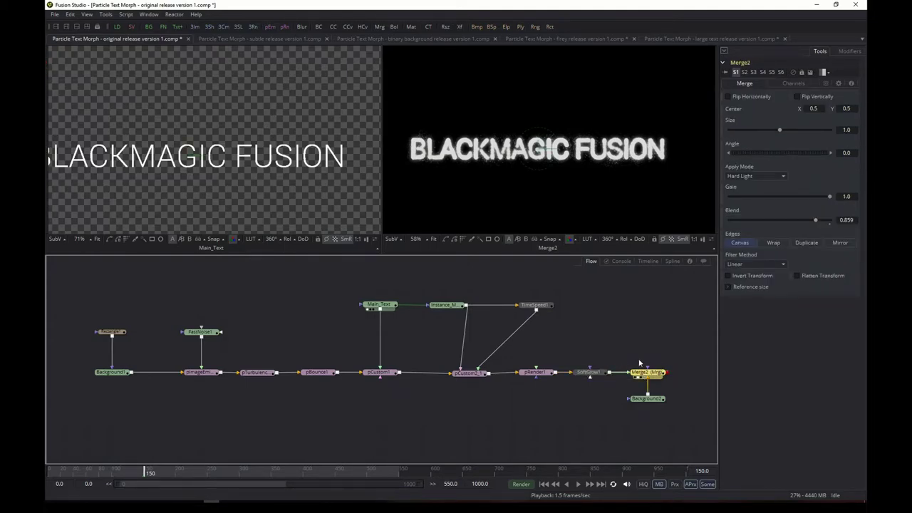
Move Background2 lower and give it a radial gradient starting near the title's centre, at about X 0.524, Y 0.490
click(648, 399)
drag(650, 401, 649, 418)
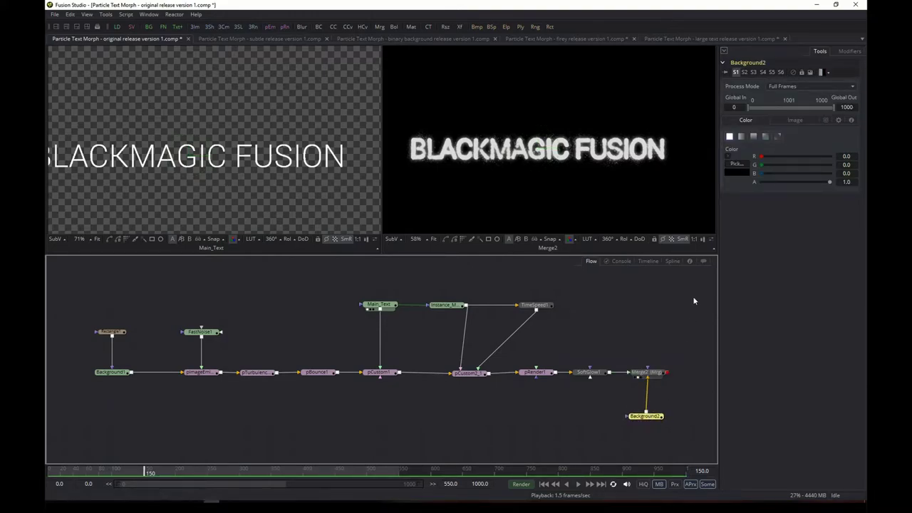
click(777, 136)
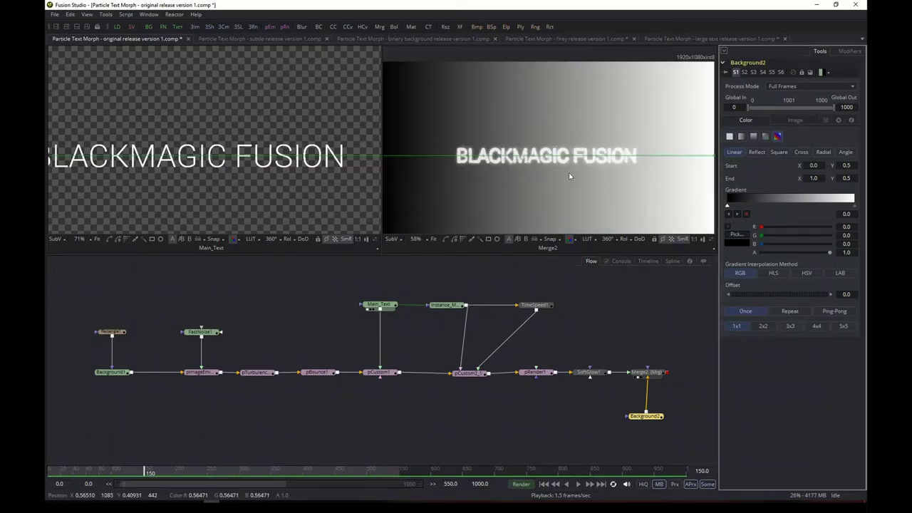
click(831, 155)
scroll(416, 155, down, 1)
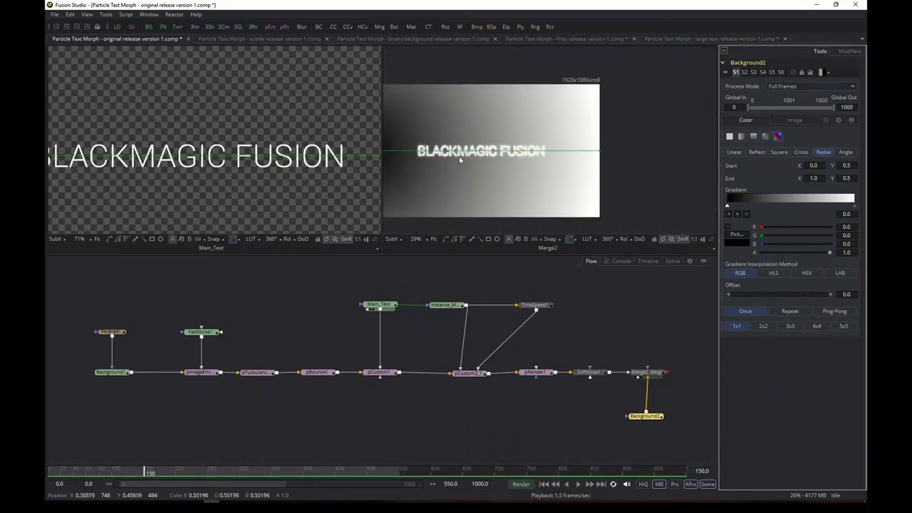
click(484, 163)
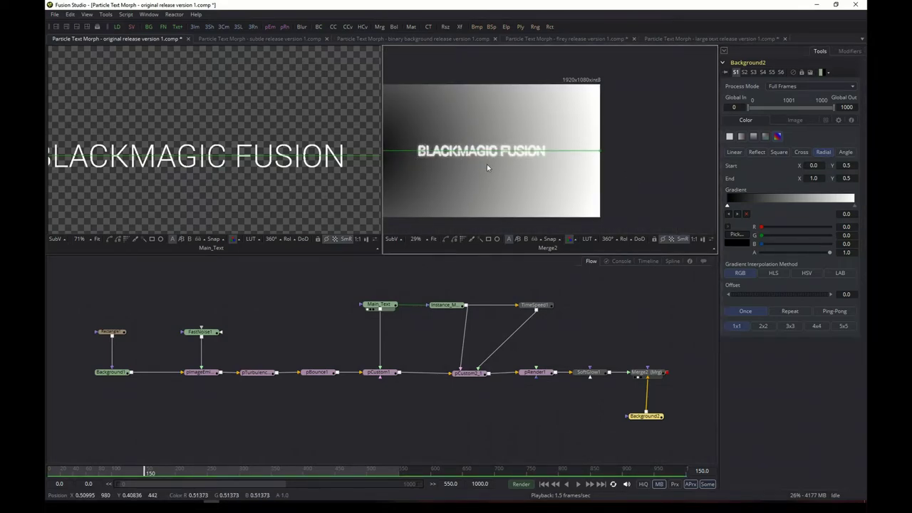
drag(444, 148, 577, 148)
Colour Background2's gradient bright blue at its start and dark blue (R 0, G 0.333, B 0.498) at its end, and reposition the node slightly
click(736, 242)
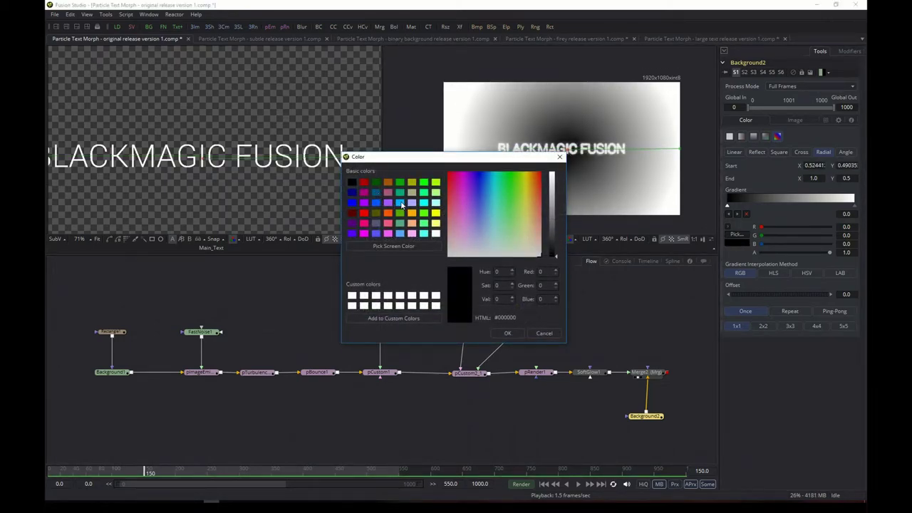
click(401, 203)
click(507, 333)
click(855, 206)
click(746, 240)
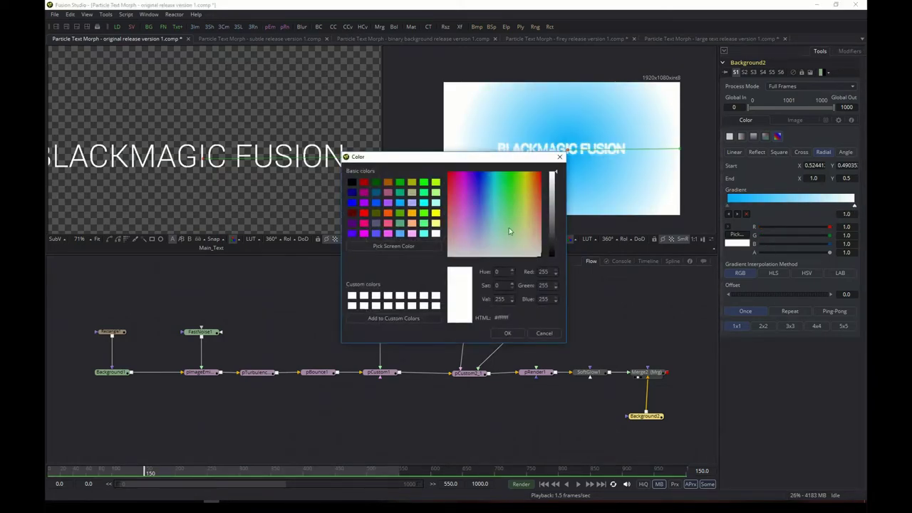
click(376, 192)
click(511, 334)
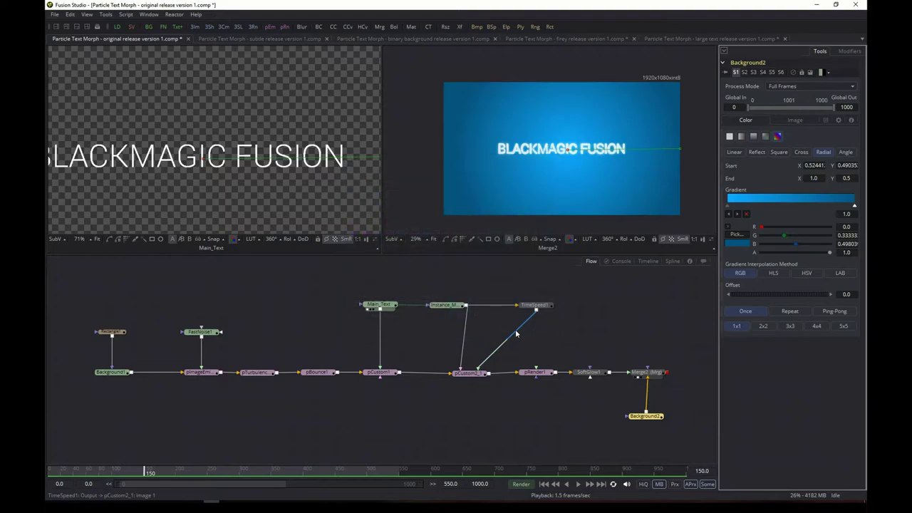
scroll(570, 161, up, 2)
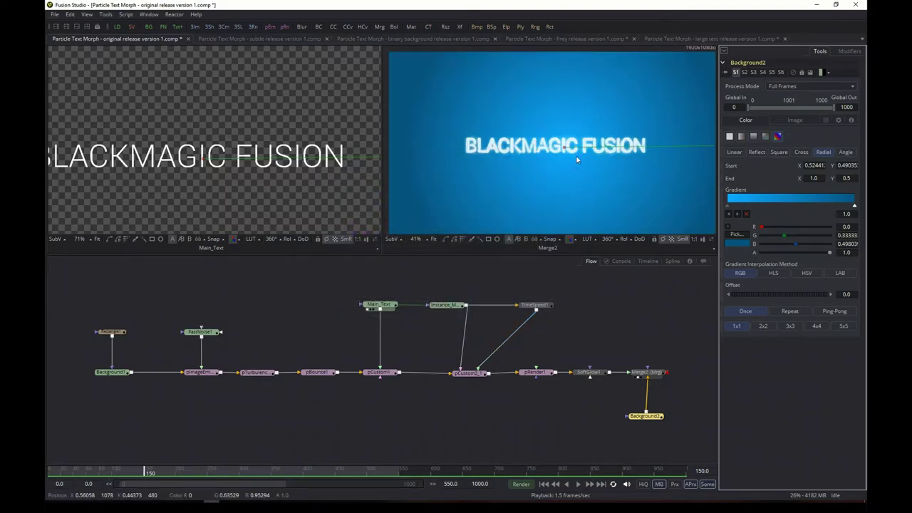
scroll(577, 160, down, 2)
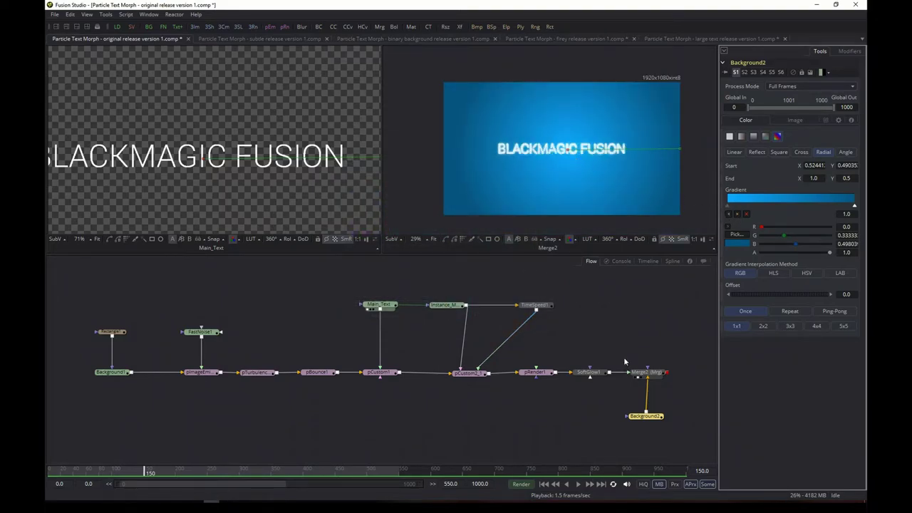
drag(656, 413, 652, 415)
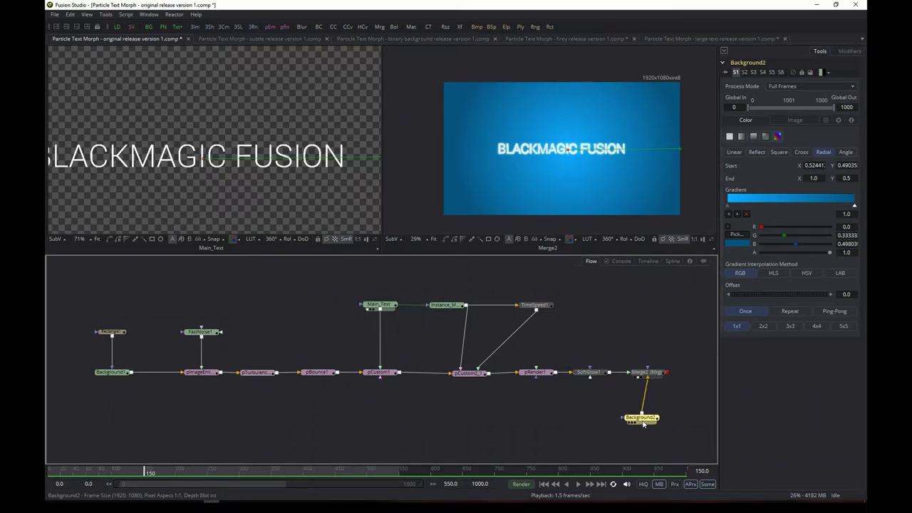
click(648, 378)
key(shift+space)
text(s)
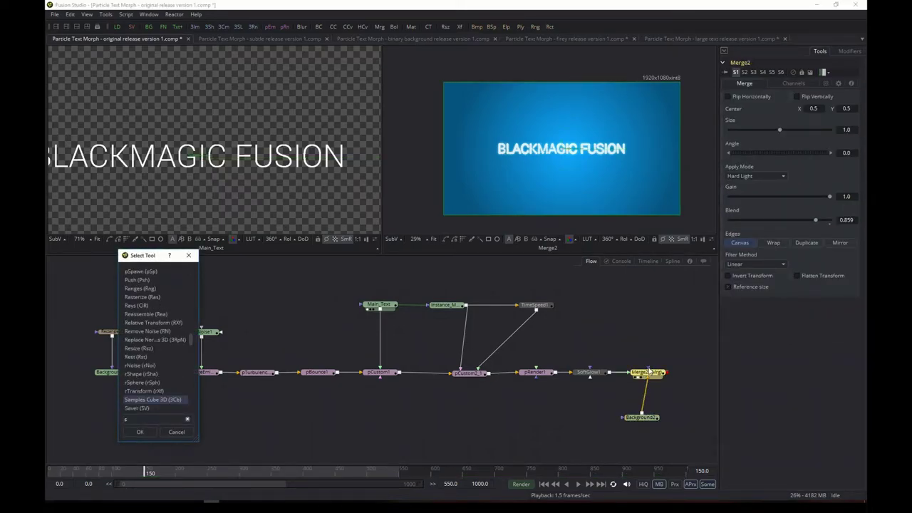
text(aver)
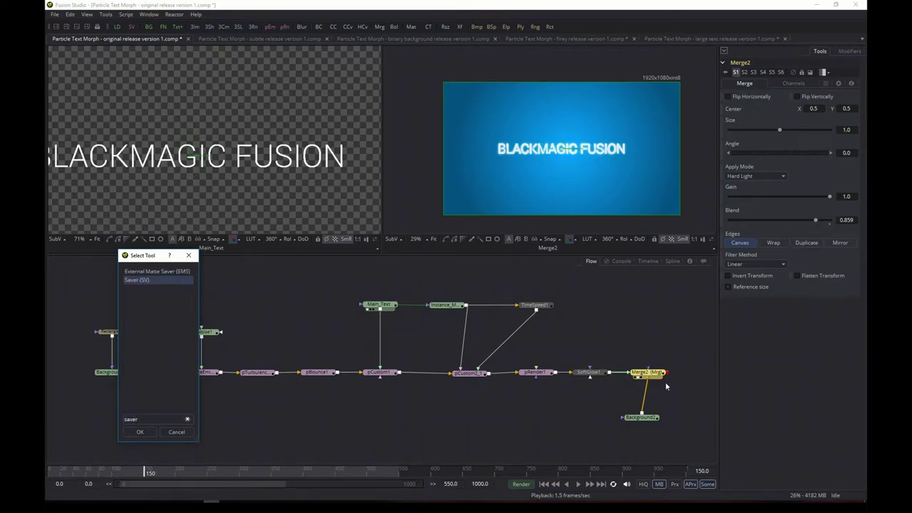
click(176, 432)
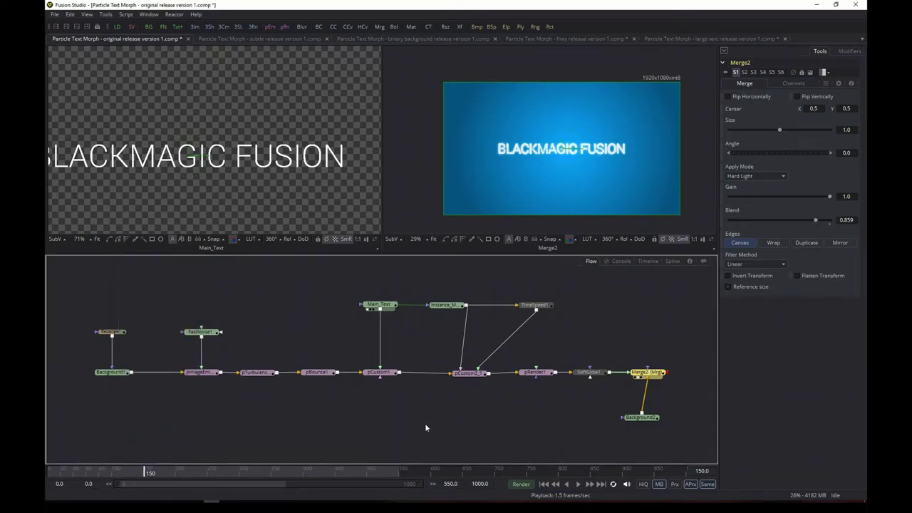
Review the Style settings of pImageEmitter1 and display FastNoise1 in the viewer beside the final composite
click(425, 428)
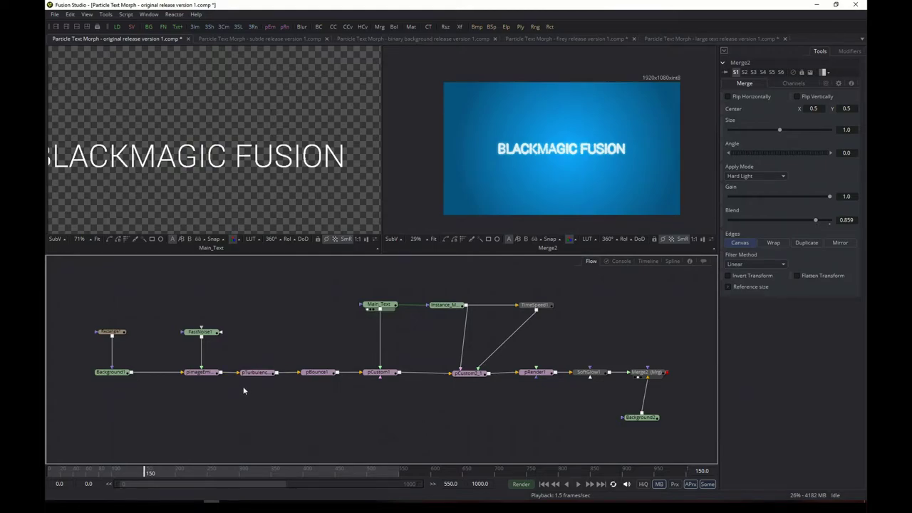
click(198, 376)
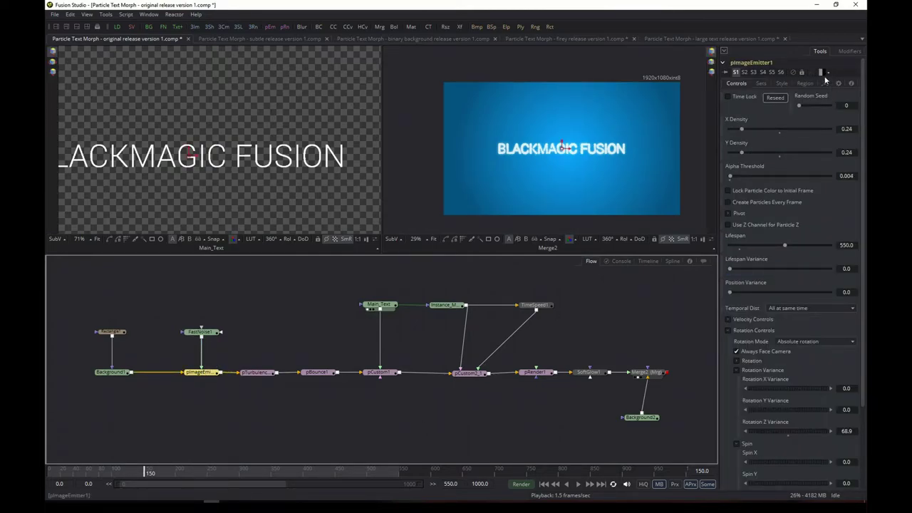
click(782, 83)
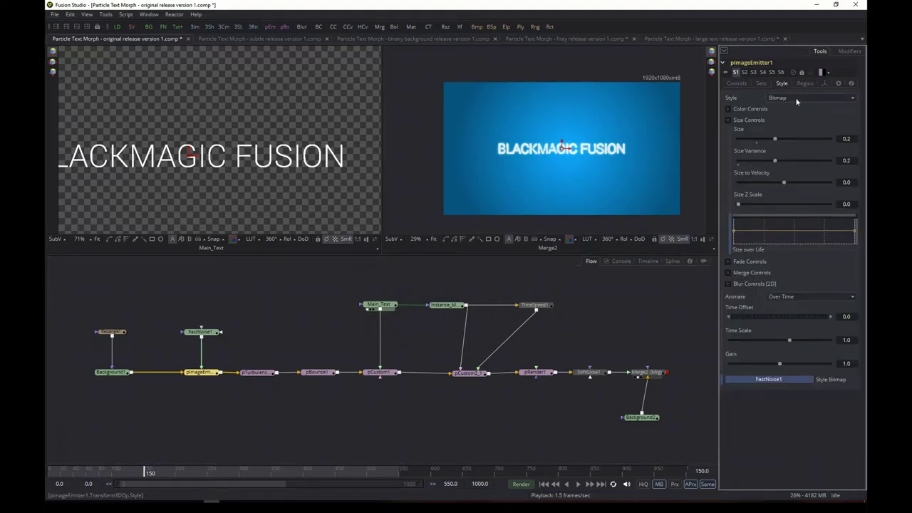
drag(208, 335, 228, 188)
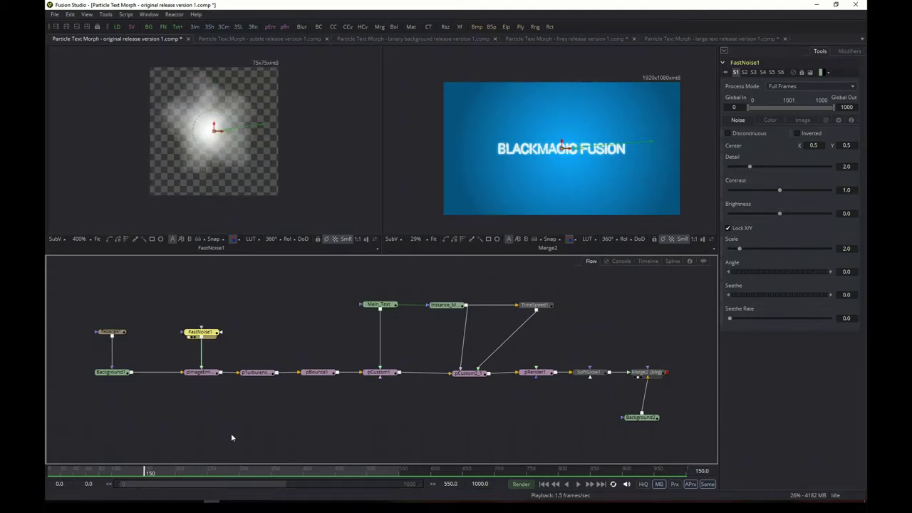
Check pImageEmitter1's available particle styles and the colour and Size expressions of pCustom2_1
click(201, 374)
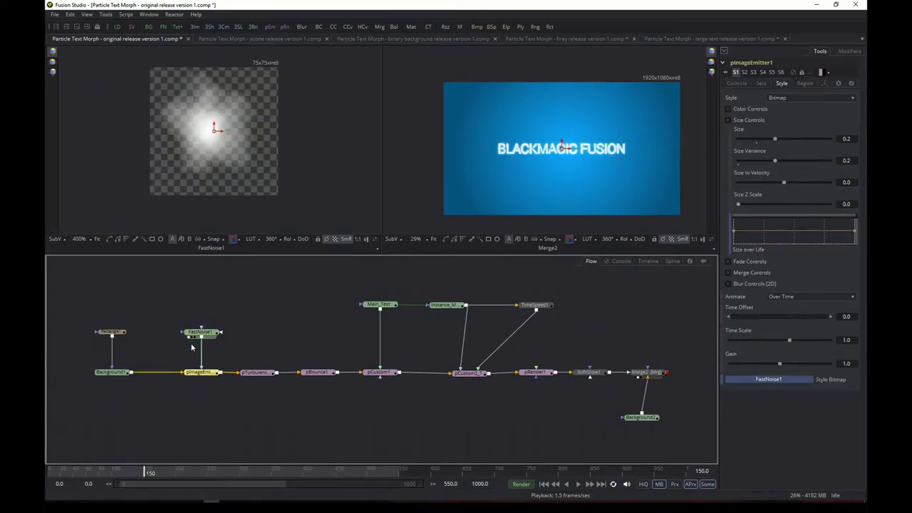
click(813, 97)
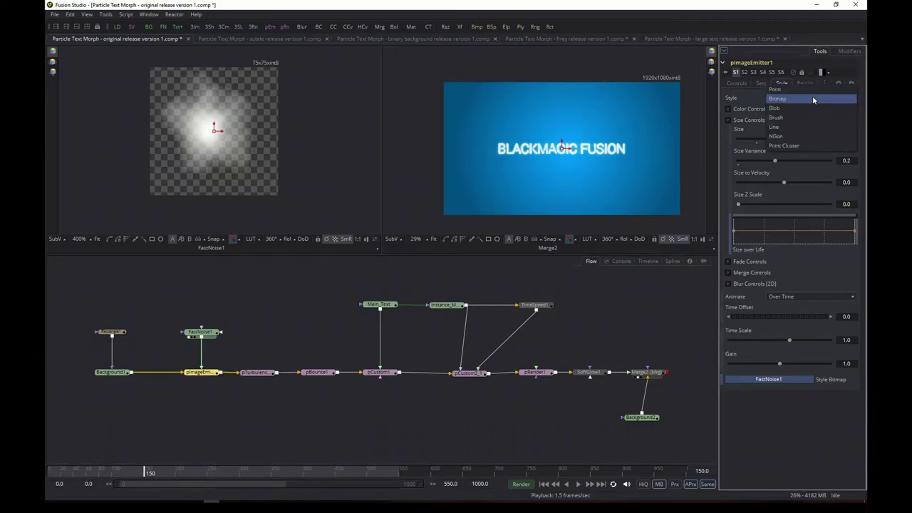
click(813, 99)
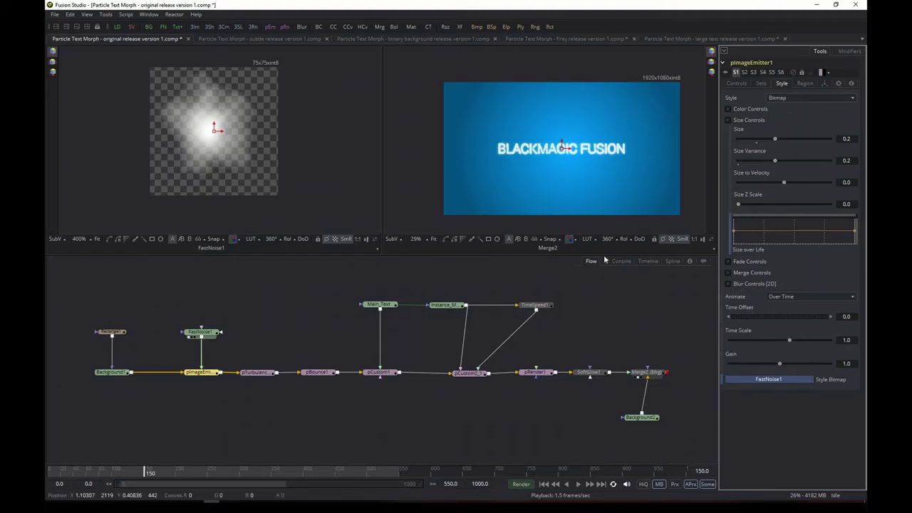
click(466, 372)
scroll(728, 402, down, 5)
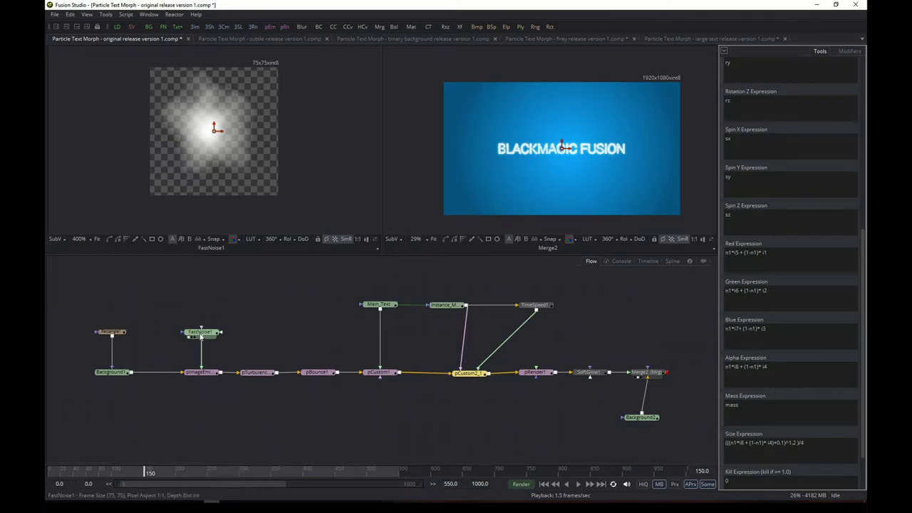
click(207, 372)
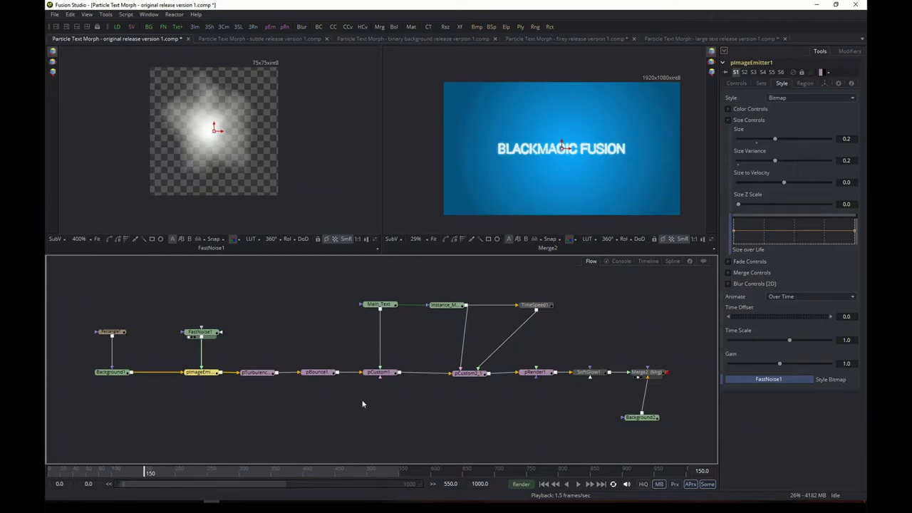
Open the subtle release version composition and examine its title, pImageEmitter1 density settings and node chain
click(260, 39)
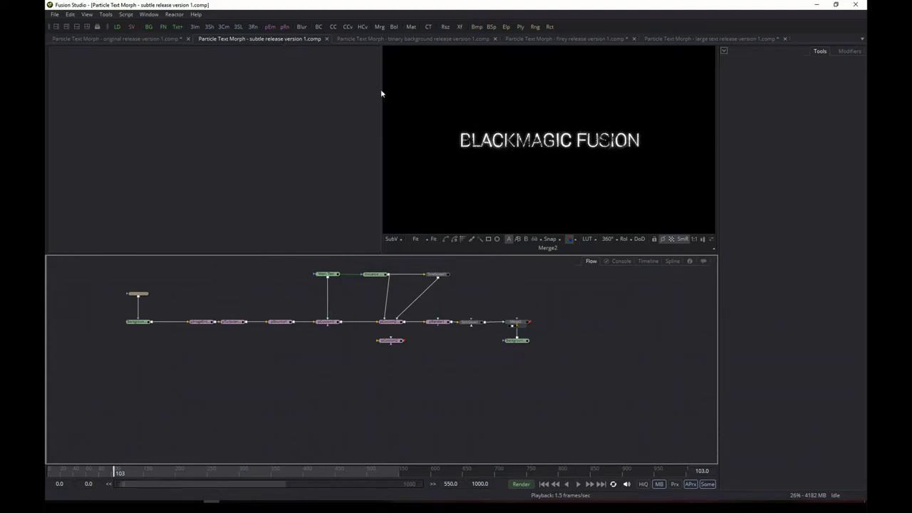
scroll(597, 122, up, 3)
scroll(597, 123, down, 1)
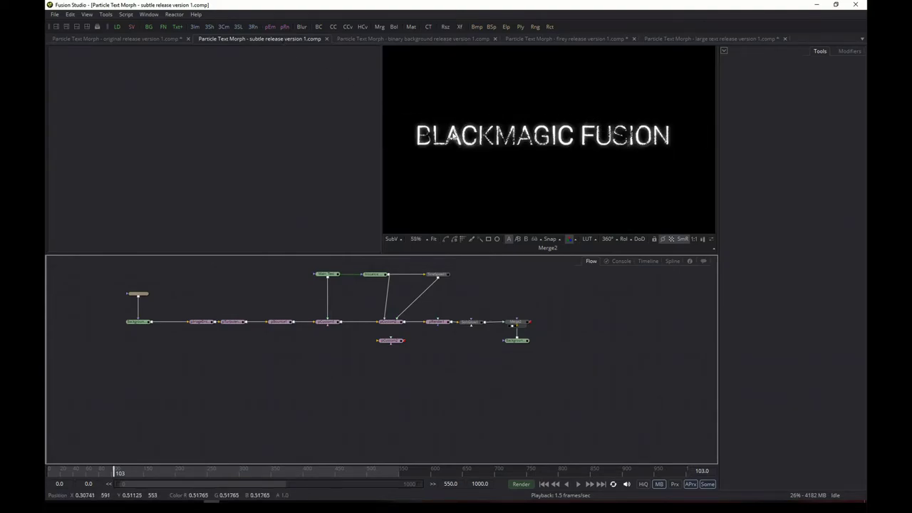
click(202, 324)
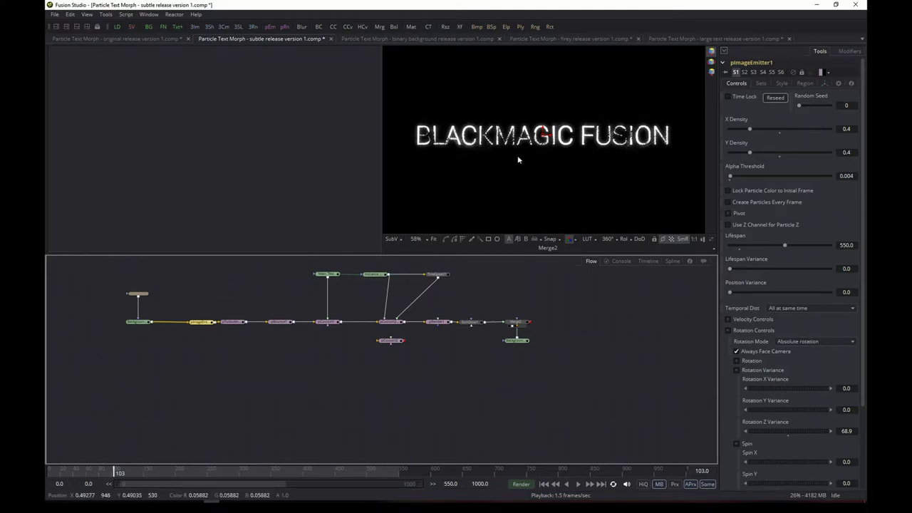
scroll(440, 327, up, 3)
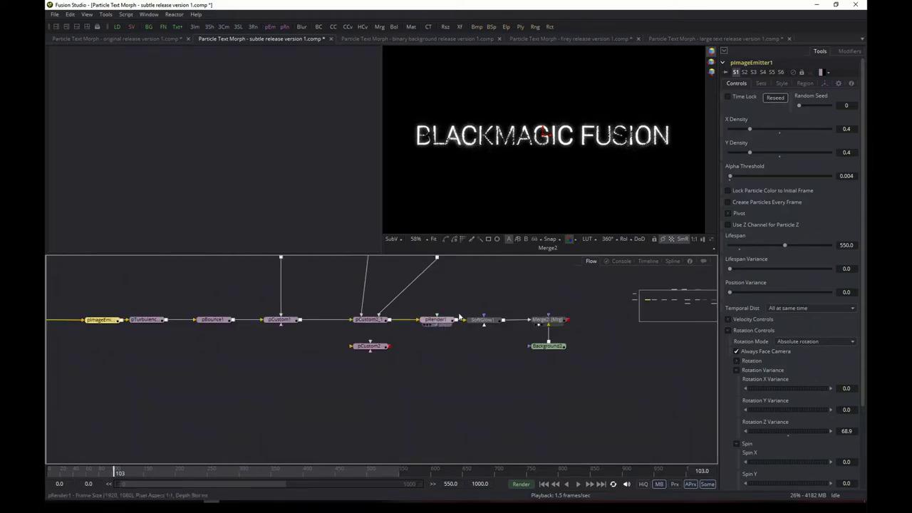
drag(485, 299, 547, 335)
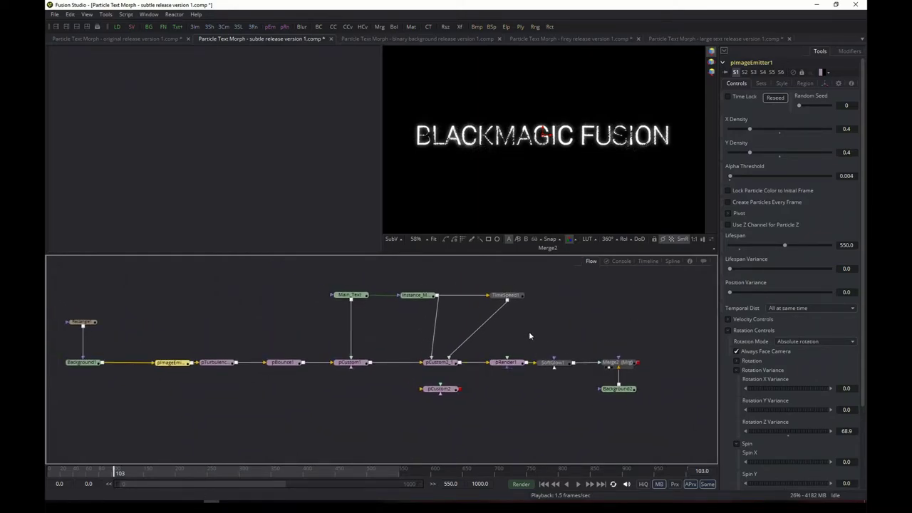
Open the binary background release version composition and review the settings of pImageEmitter1, Background1 and Rectangle1
click(428, 39)
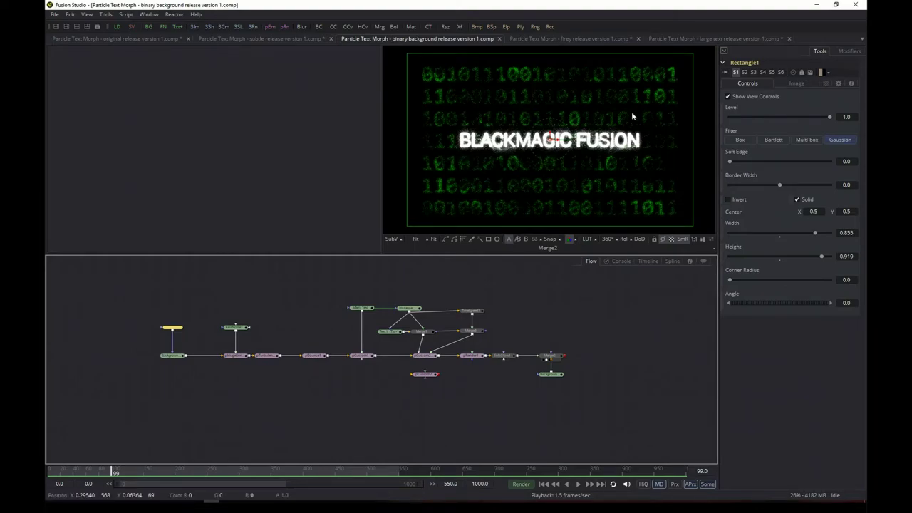
click(238, 359)
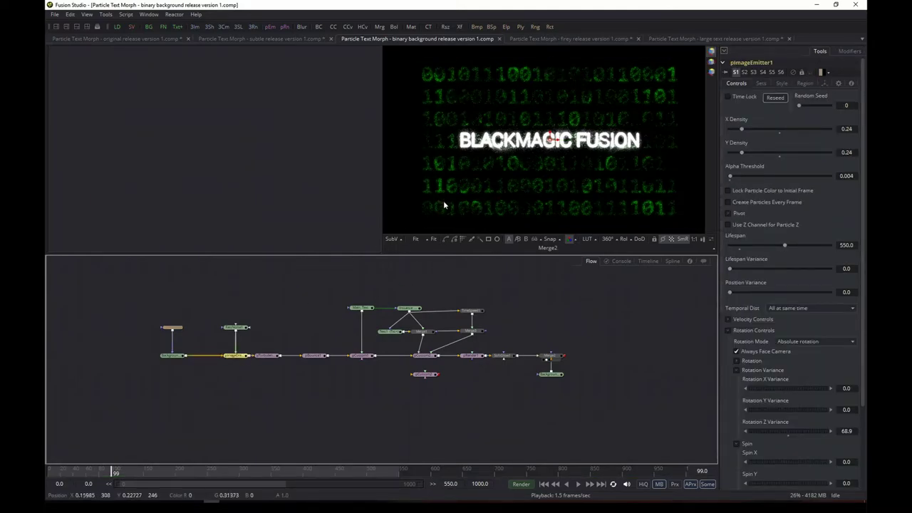
click(175, 357)
click(172, 328)
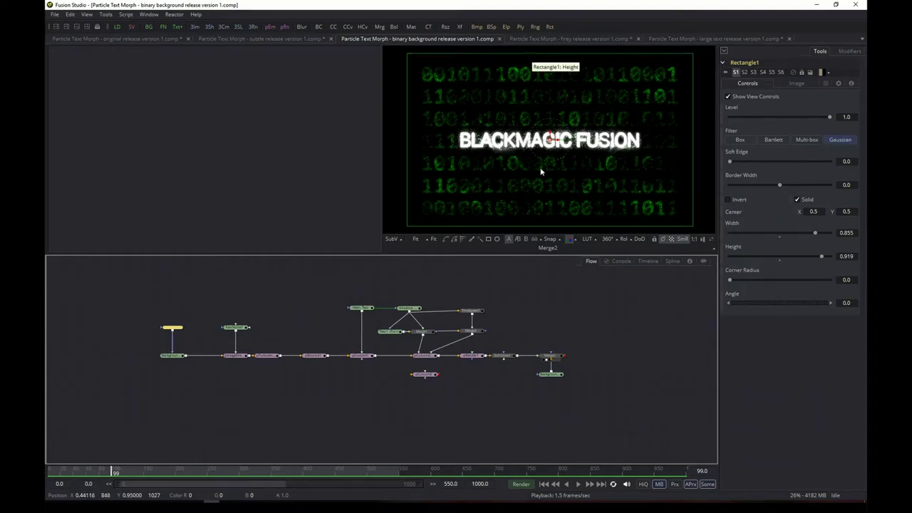
Display the Text1 node in the empty viewer and inspect its binary digit text
scroll(456, 342, up, 4)
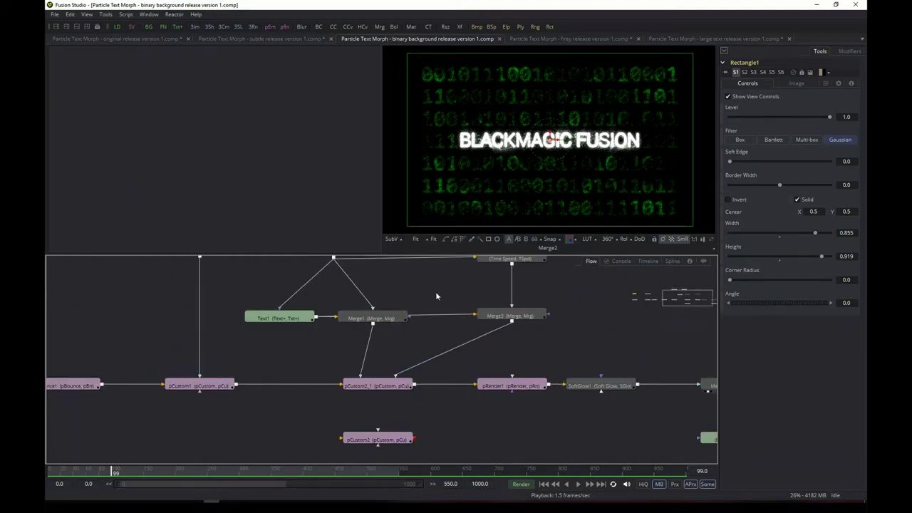
drag(597, 300, 648, 366)
click(332, 374)
drag(331, 375, 235, 171)
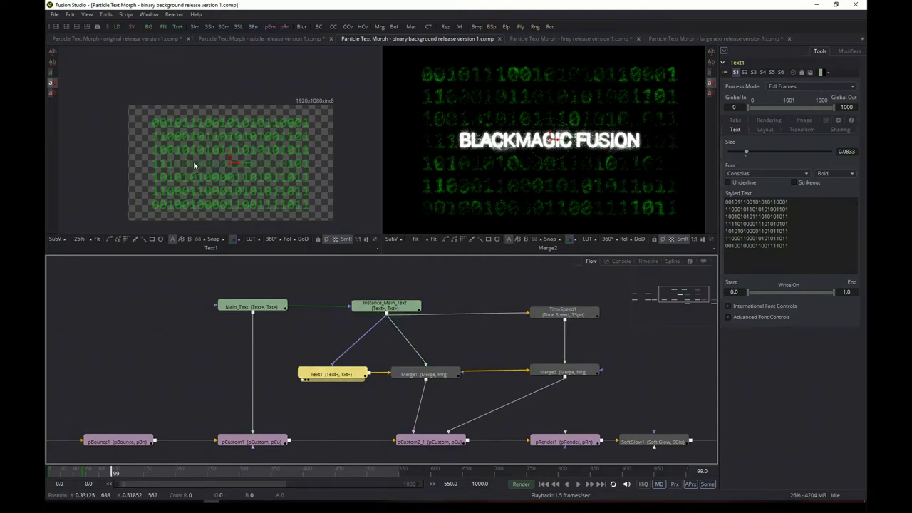
scroll(241, 159, up, 1)
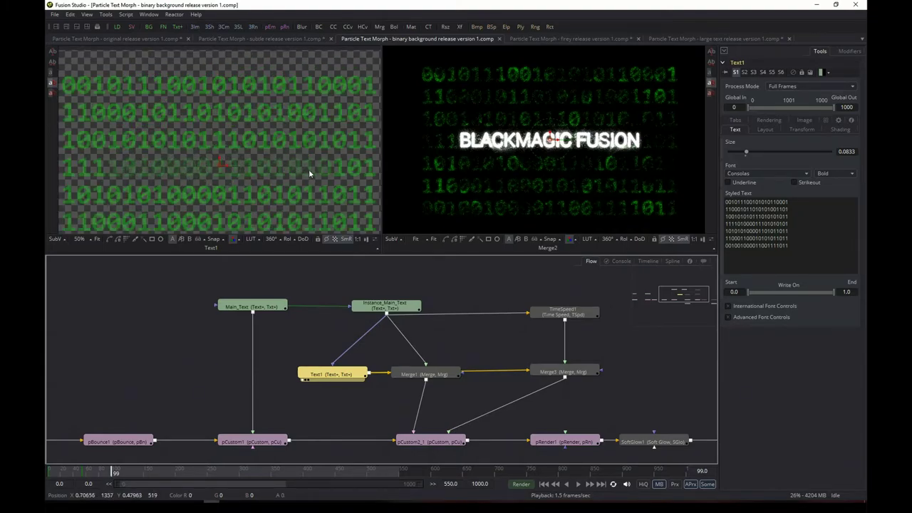
scroll(299, 169, down, 1)
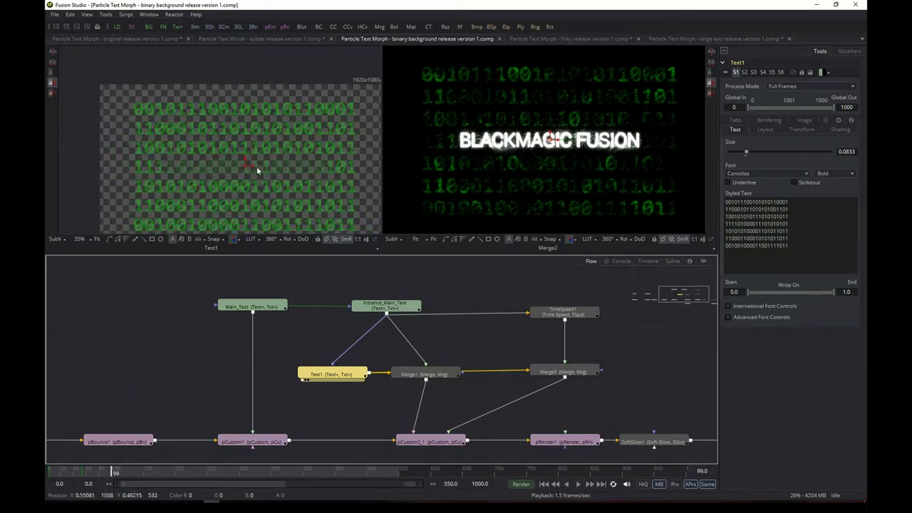
Reposition Merge1, TimeSpeed1 and Merge3 slightly to separate the connections around the binary text branch
mouse_move(426, 374)
mouse_down()
mouse_move(437, 377)
mouse_move(421, 334)
mouse_move(437, 378)
mouse_up()
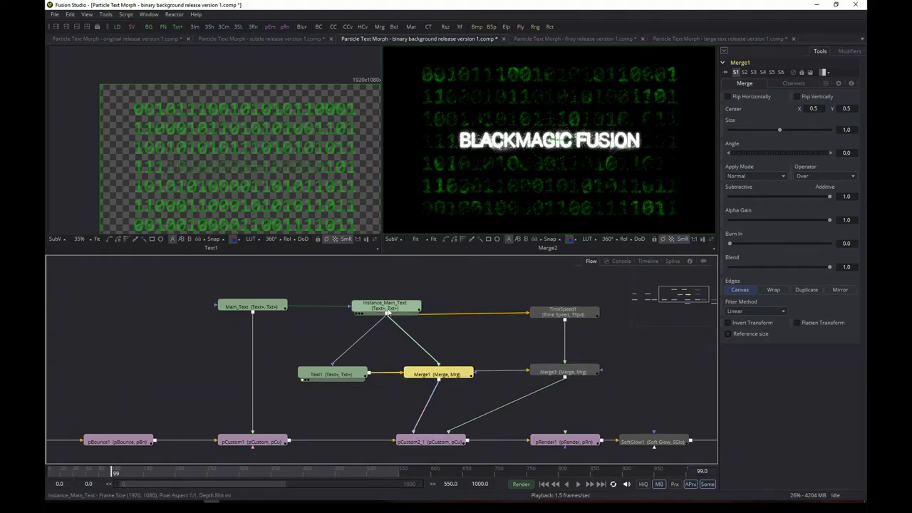
drag(572, 314, 591, 308)
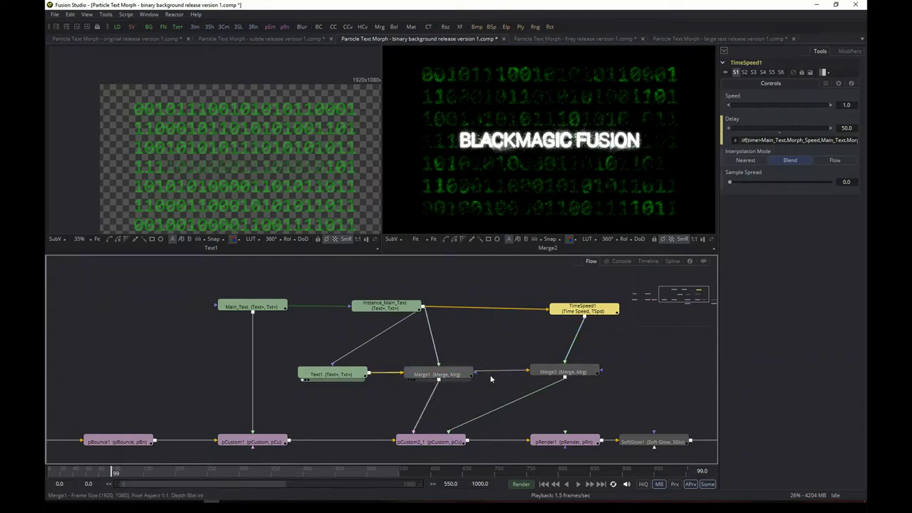
mouse_move(561, 376)
mouse_down()
mouse_move(558, 426)
mouse_move(576, 376)
mouse_up()
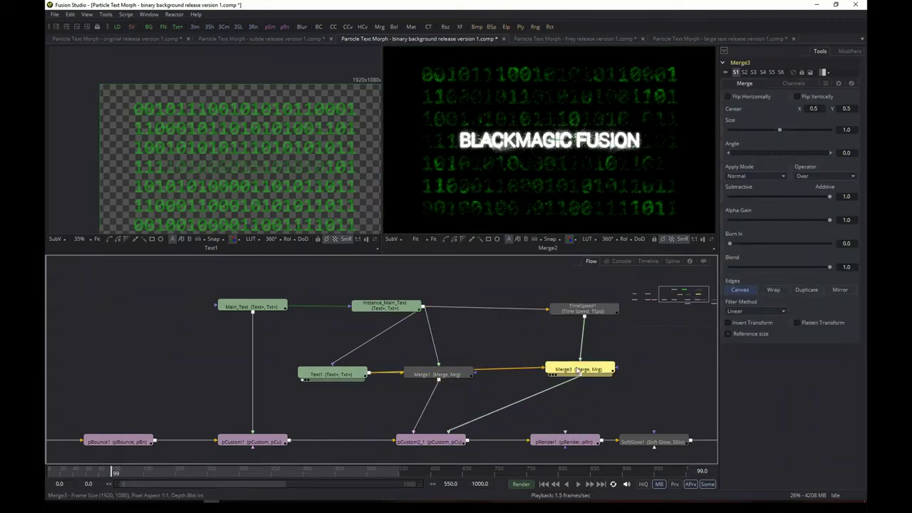
drag(437, 372, 435, 369)
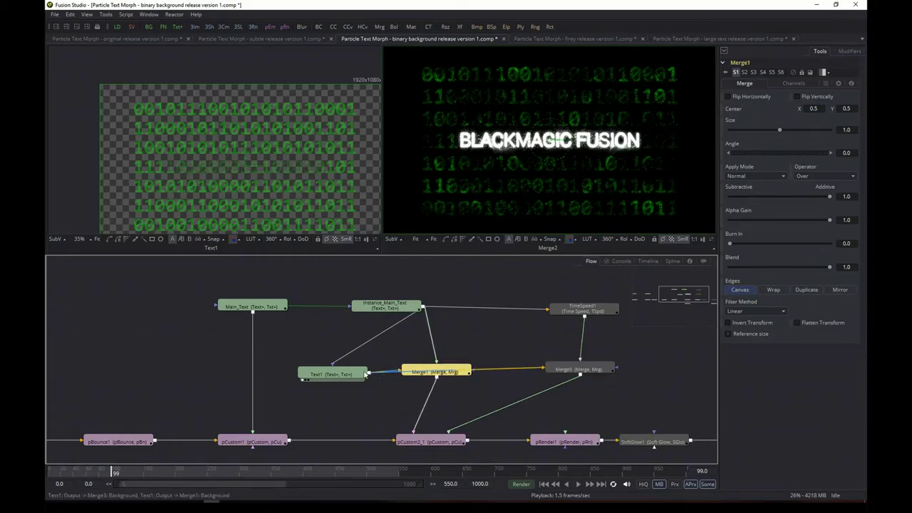
Inspect Text1's shading opacity and compare the binary text at frame 0 and frame 60
click(347, 374)
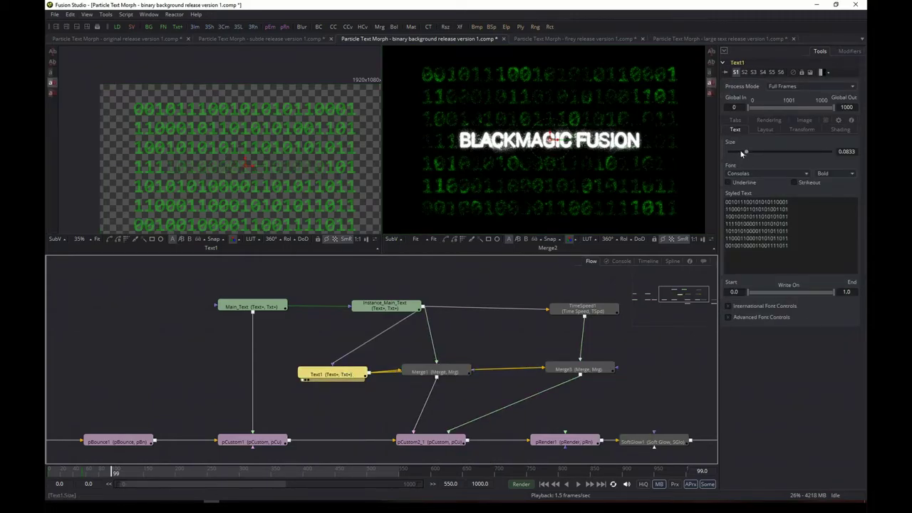
click(841, 131)
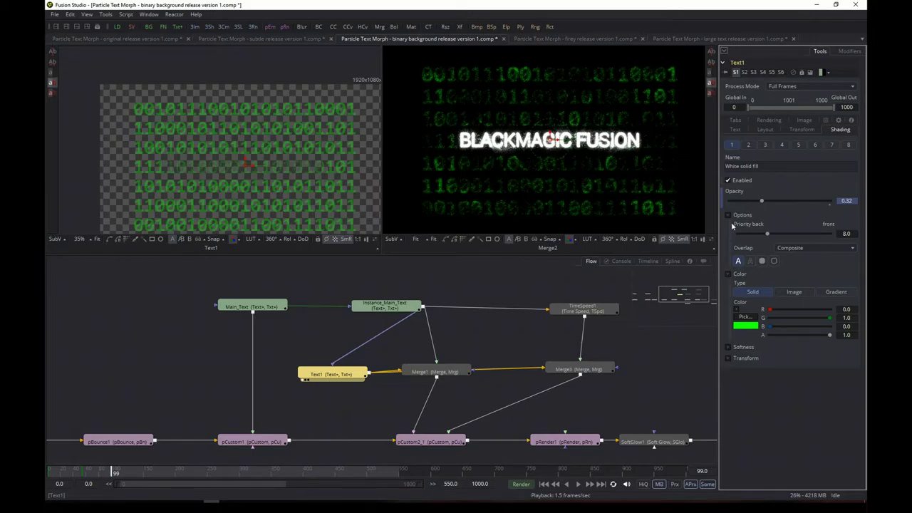
click(544, 484)
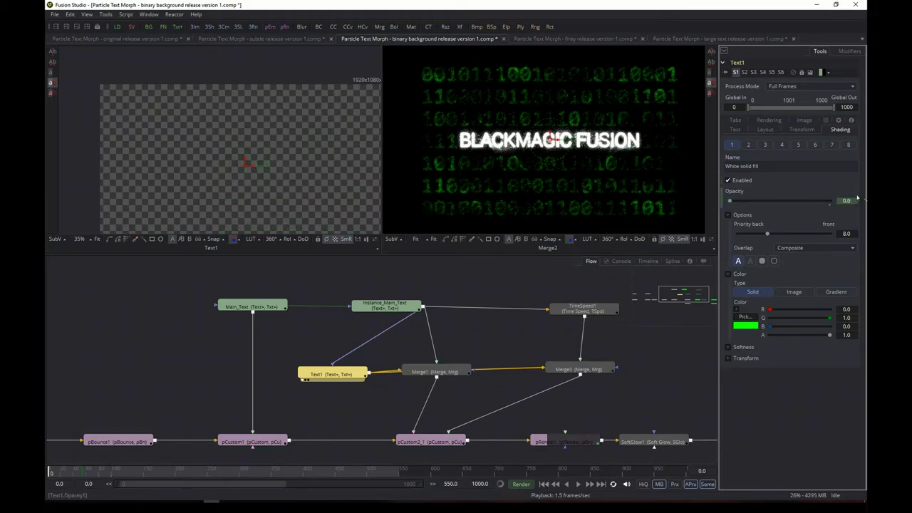
click(89, 470)
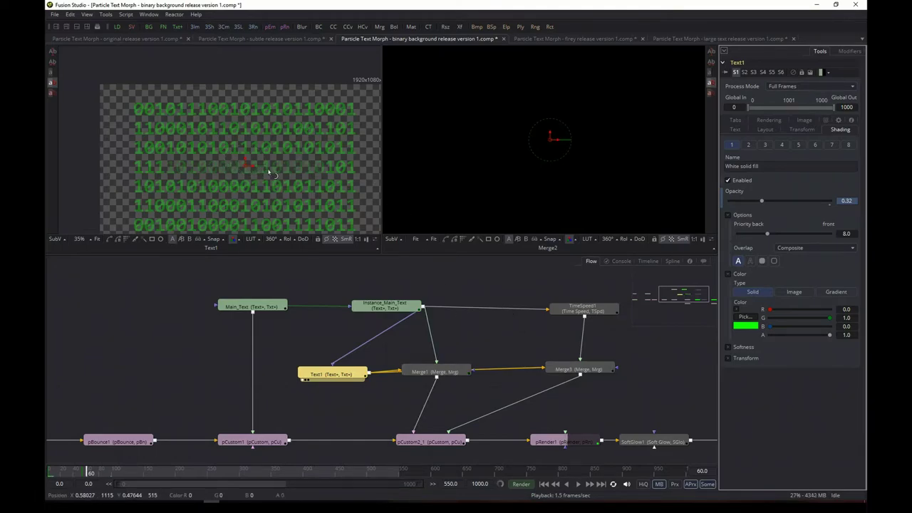
Open the firey release version composition and examine the Texture1 node between Background3 and AlphaMultiply1
click(597, 40)
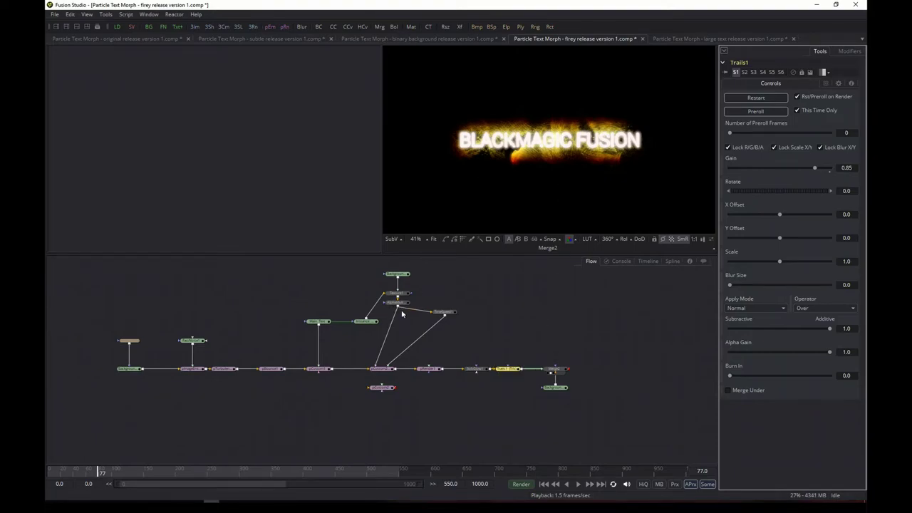
scroll(406, 319, up, 3)
drag(504, 280, 525, 346)
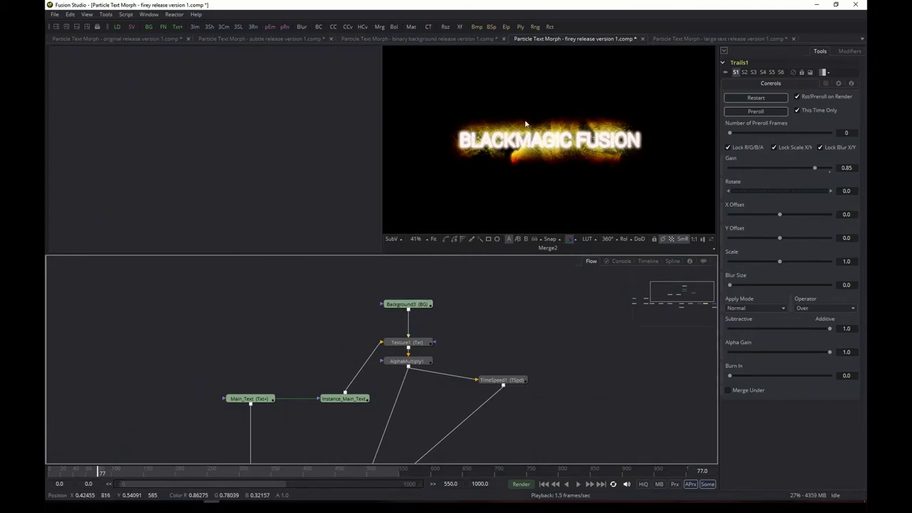
click(414, 345)
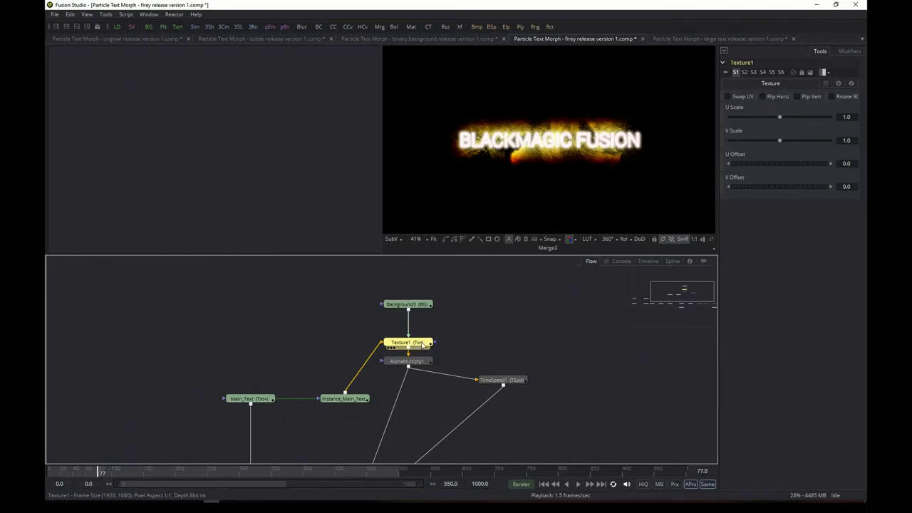
Review the Trails1 settings, go to frame 0 and show Trails1 in the viewer in place of Merge2
drag(462, 346, 368, 261)
click(534, 405)
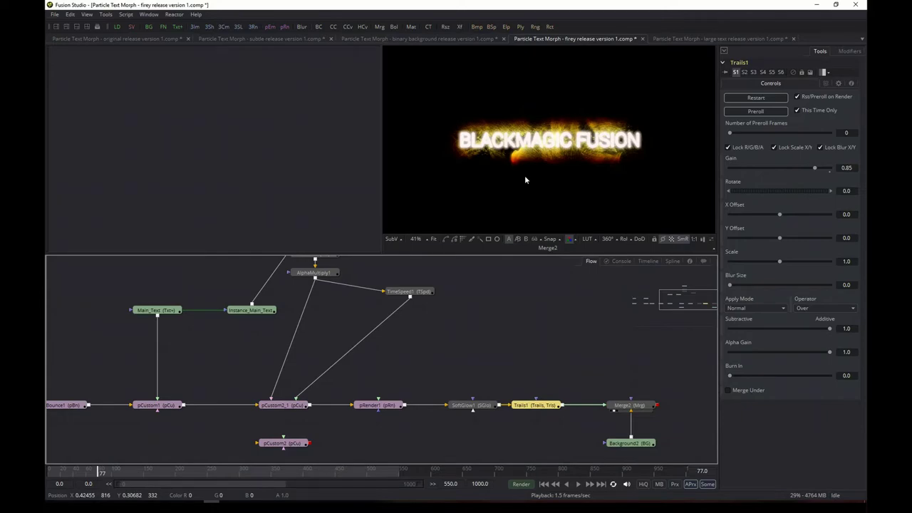
click(543, 483)
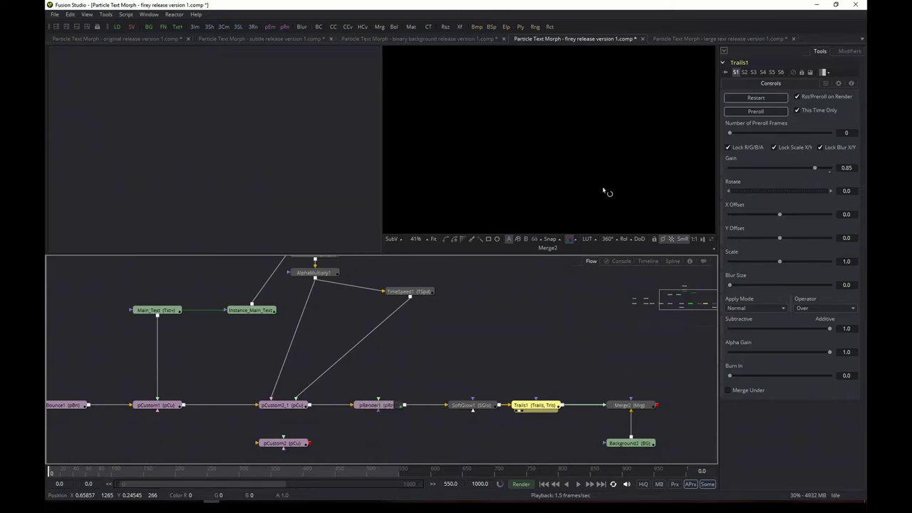
key(2)
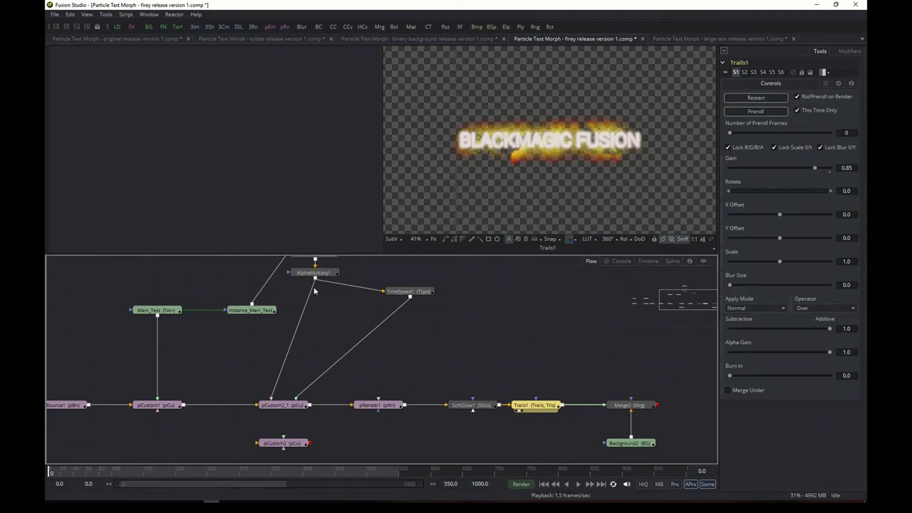
Preroll and restart the Trails1 effect, keeping the Trails1 node as the one under review
click(771, 111)
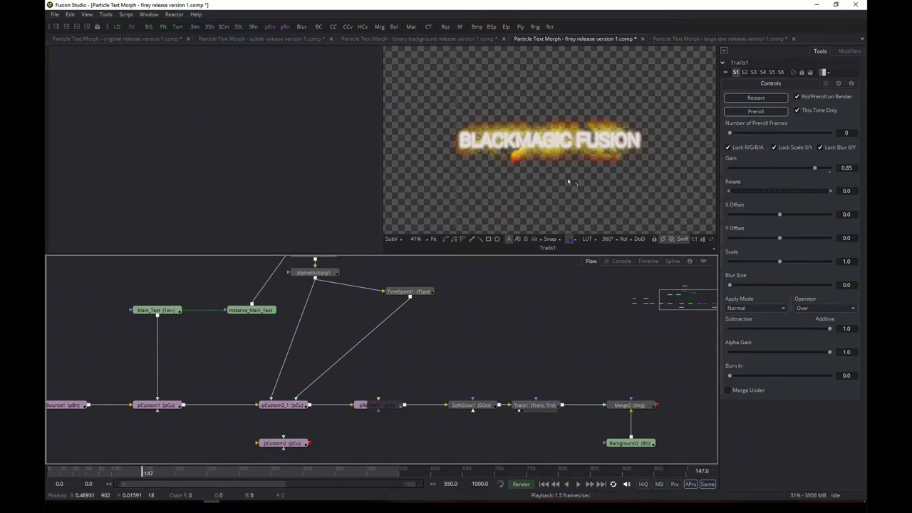
click(762, 100)
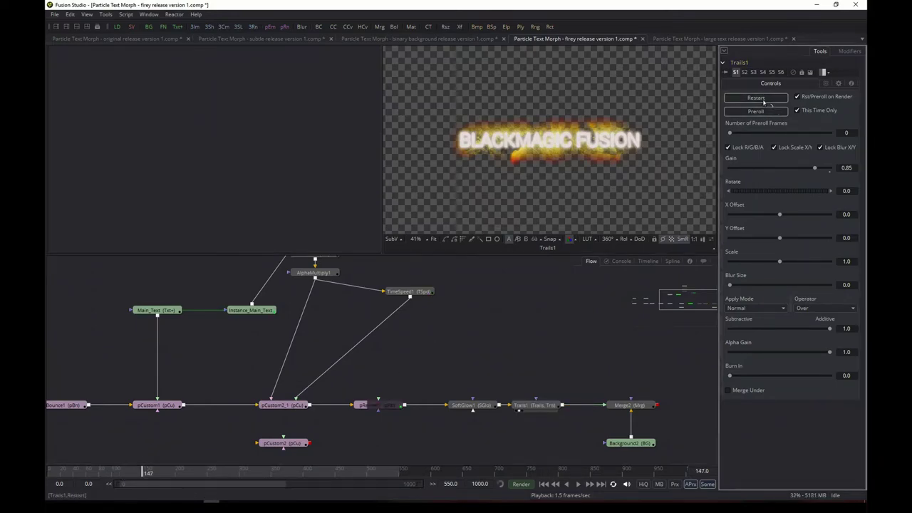
click(532, 410)
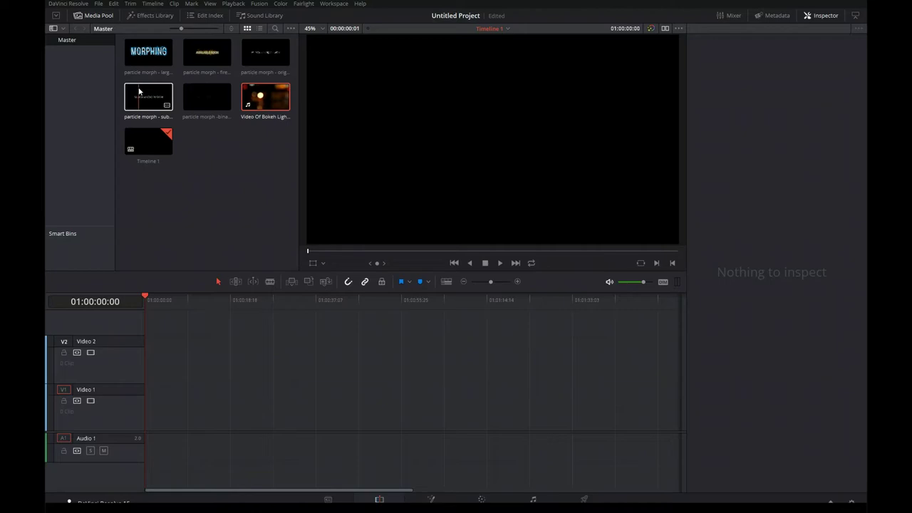
In DaVinci Resolve, place the subtle particle morph clip at the start of Video 1 and move the playhead to 01:00:08:16
drag(139, 99, 152, 389)
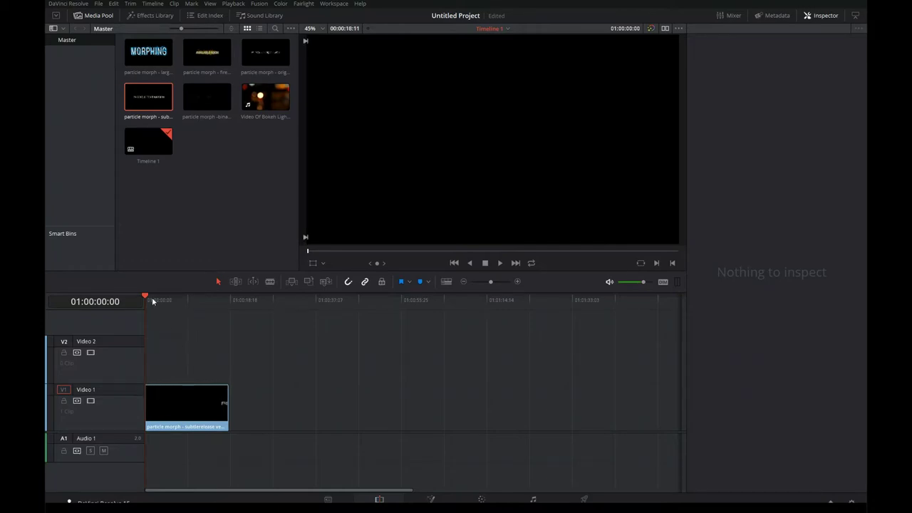
mouse_move(145, 298)
mouse_down()
mouse_move(190, 302)
mouse_move(160, 303)
mouse_up()
mouse_move(178, 303)
mouse_down()
mouse_move(155, 302)
mouse_move(185, 305)
mouse_up()
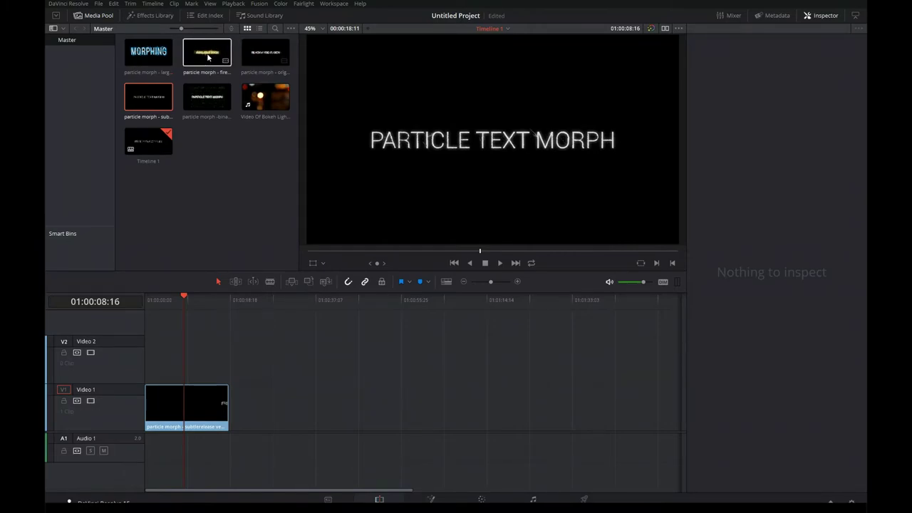
Place the firey particle morph clip on Video 2 above the subtle clip and split both clips at 01:00:08:16
drag(207, 57, 172, 344)
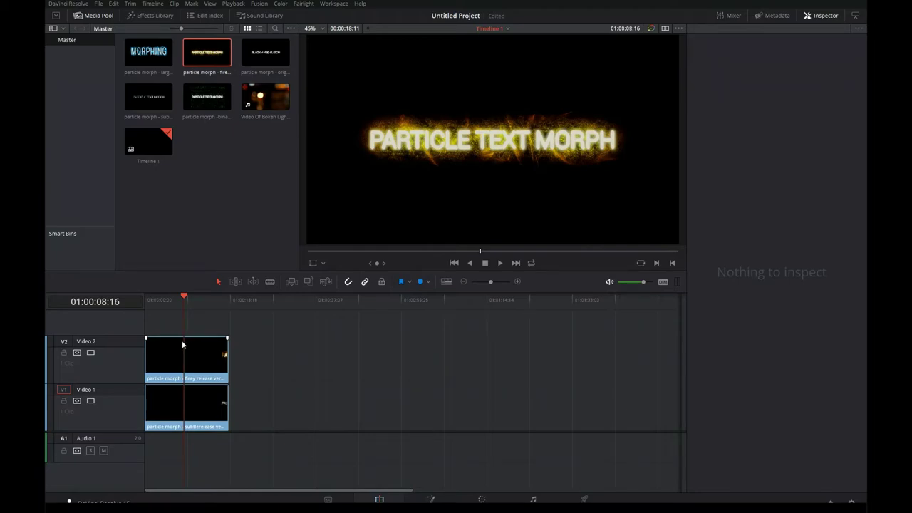
key(b)
click(184, 343)
click(186, 403)
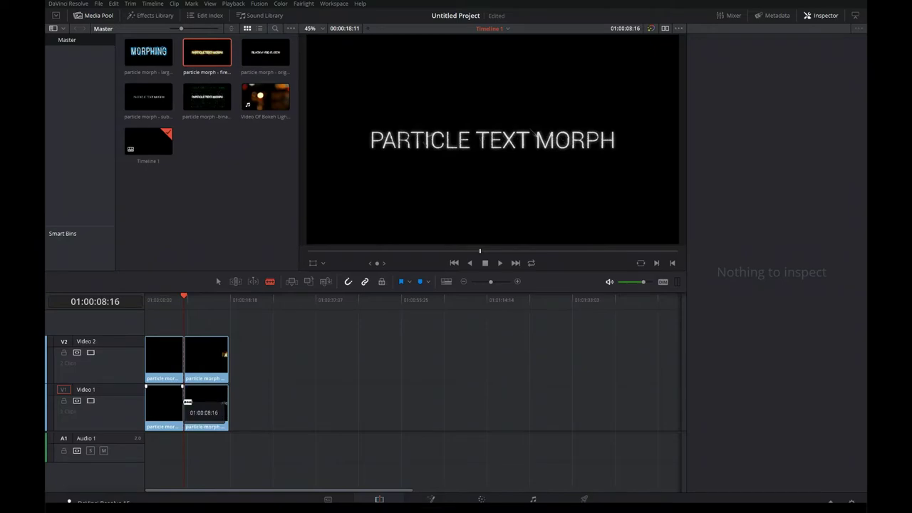
Delete the firey clip's first part and the subtle clip's second part, and move the remaining firey part down to Video 1
key(a)
click(166, 346)
key(Delete)
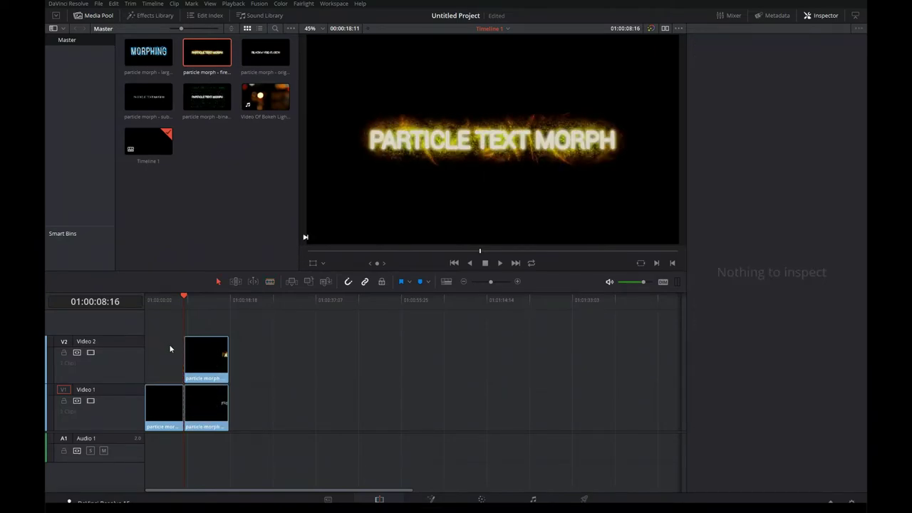
click(200, 404)
key(Delete)
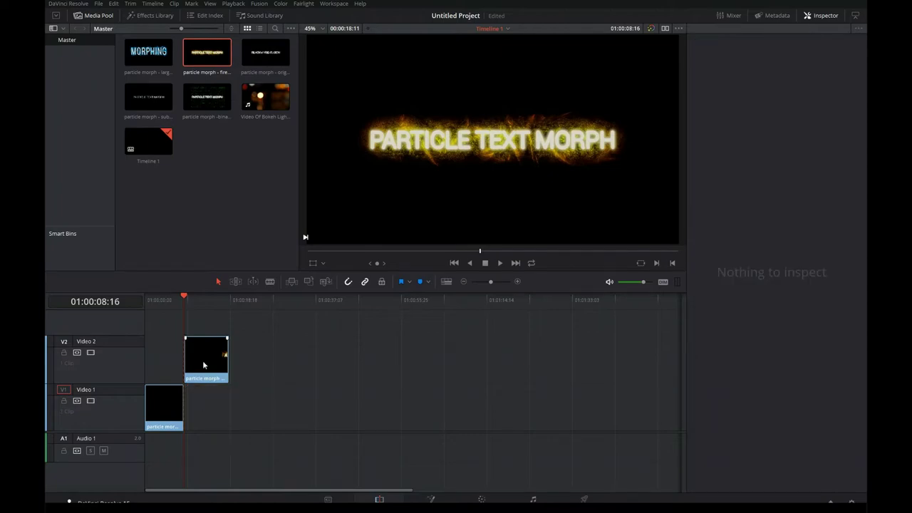
drag(205, 363, 201, 406)
Add a 60 frame cross dissolve between the subtle and firey clips and play through the transition
right_click(180, 401)
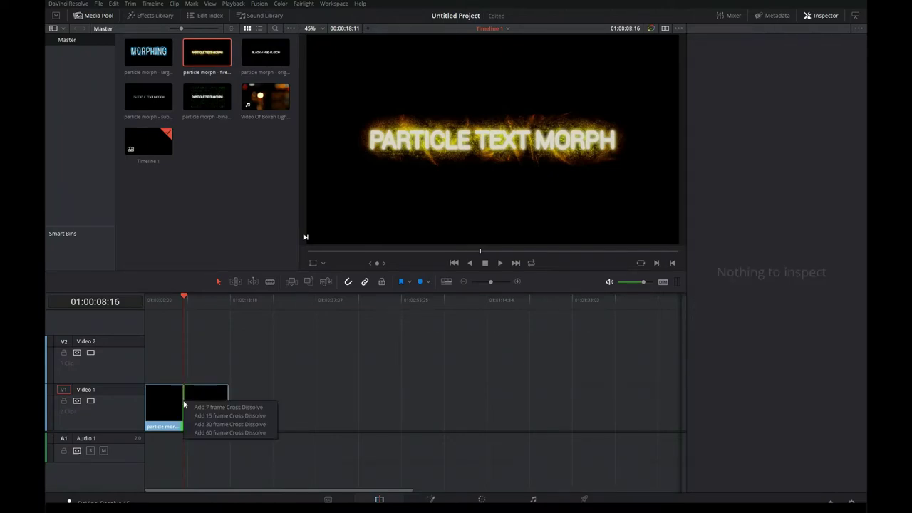
click(205, 433)
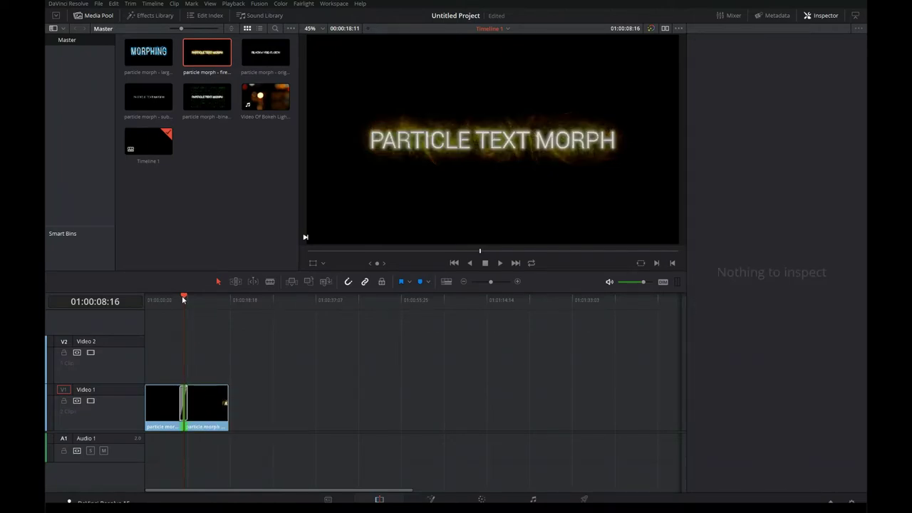
key(j)
key(j)
key(l)
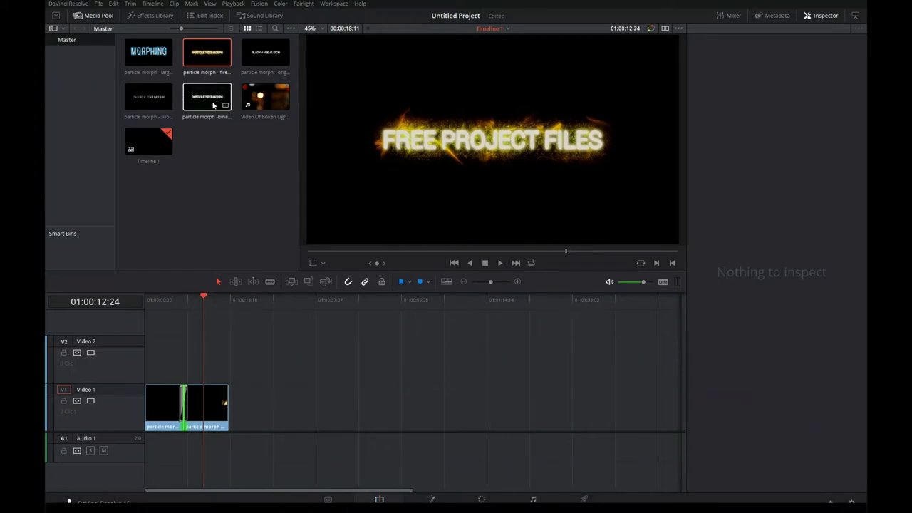
Place the binary background clip at the start of Video 2 and split it and the firey clip at 01:00:12:24
drag(203, 101, 150, 365)
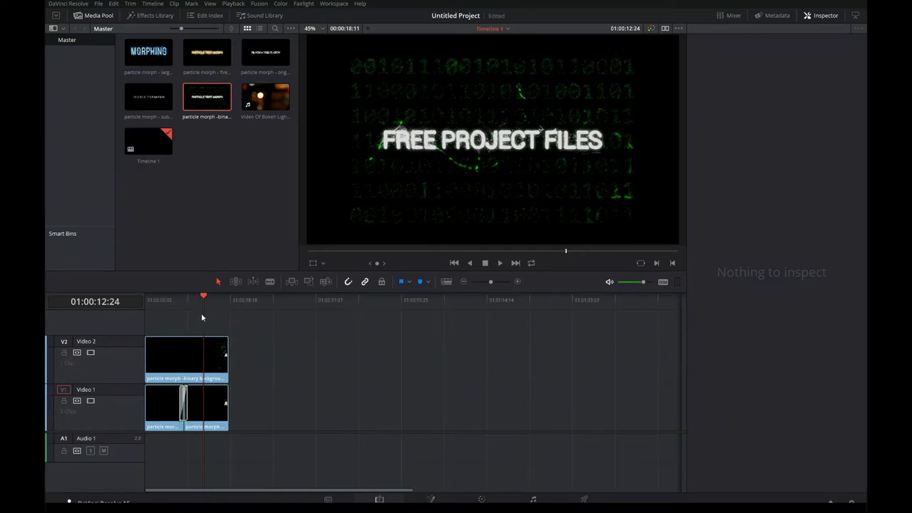
key(b)
click(204, 355)
click(206, 399)
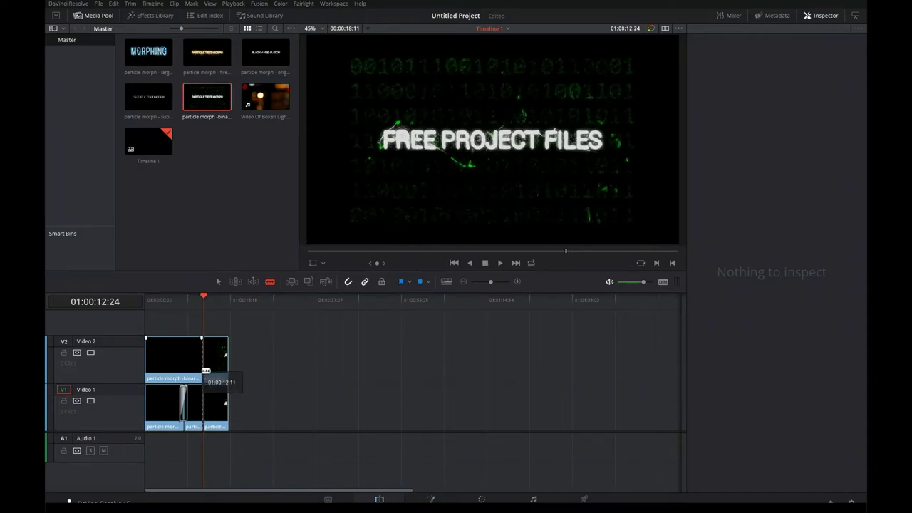
Delete the binary clip's first part and the firey clip's last part, and move the remaining binary part down to Video 1
key(a)
click(173, 362)
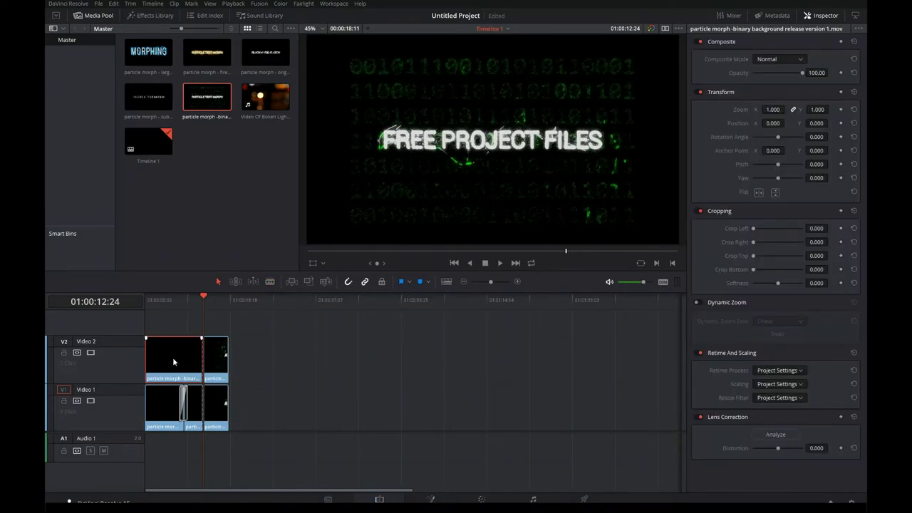
key(BackSpace)
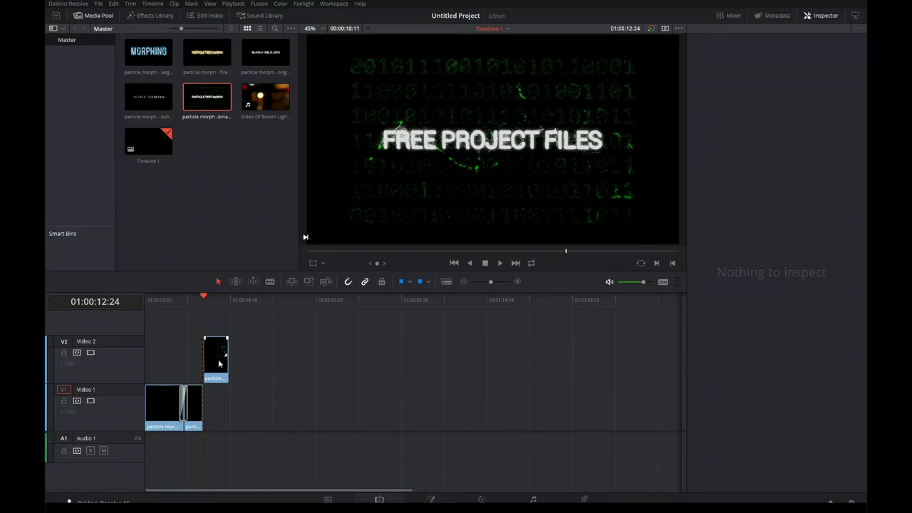
drag(219, 362, 220, 407)
Add a 60 frame cross dissolve between the firey and binary clips and play back the transition
right_click(204, 401)
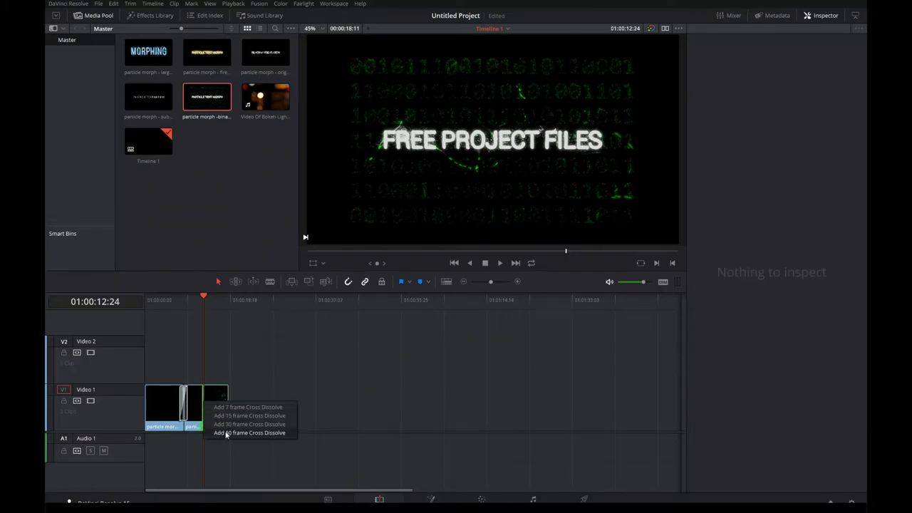
click(226, 433)
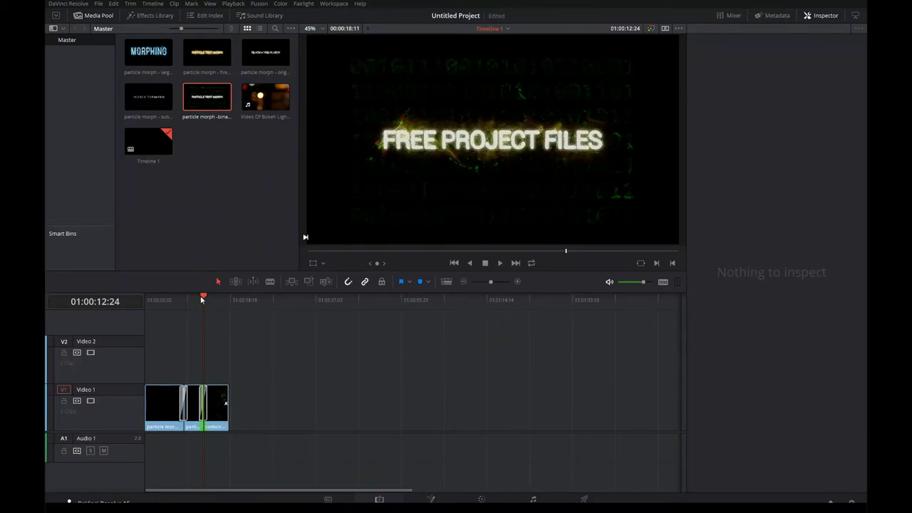
drag(201, 300, 199, 300)
key(space)
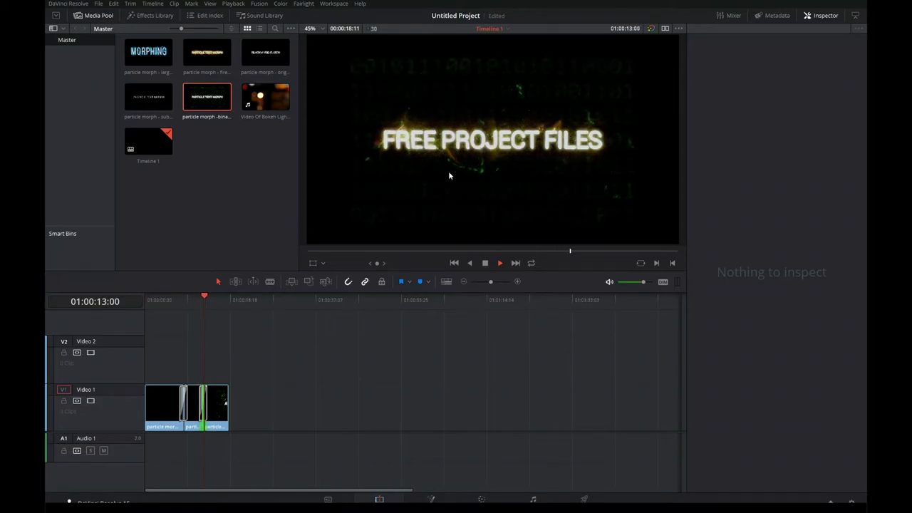
key(space)
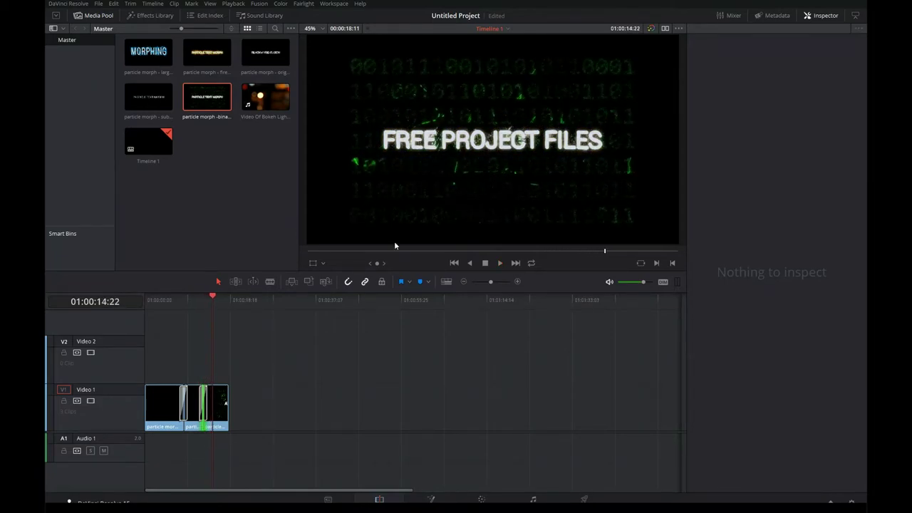
Set the binary background clip's speed to 50% with the sequence rippled
click(217, 395)
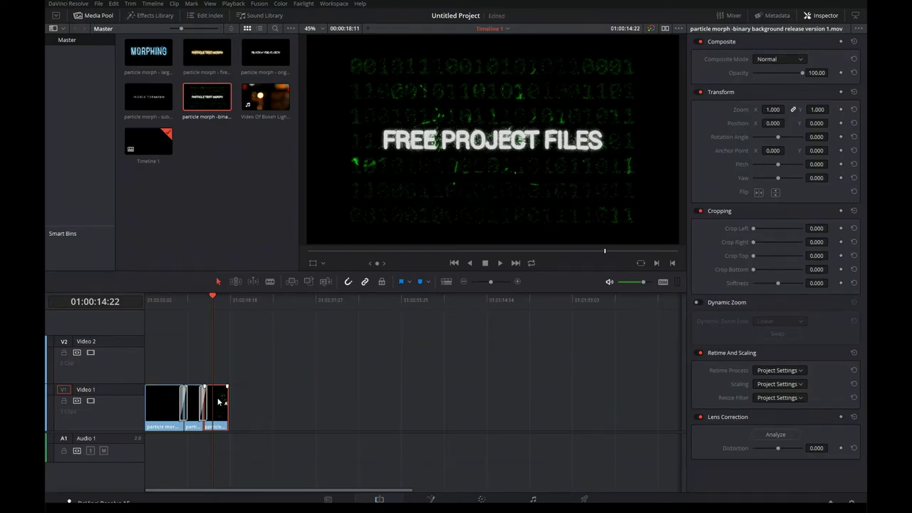
right_click(219, 403)
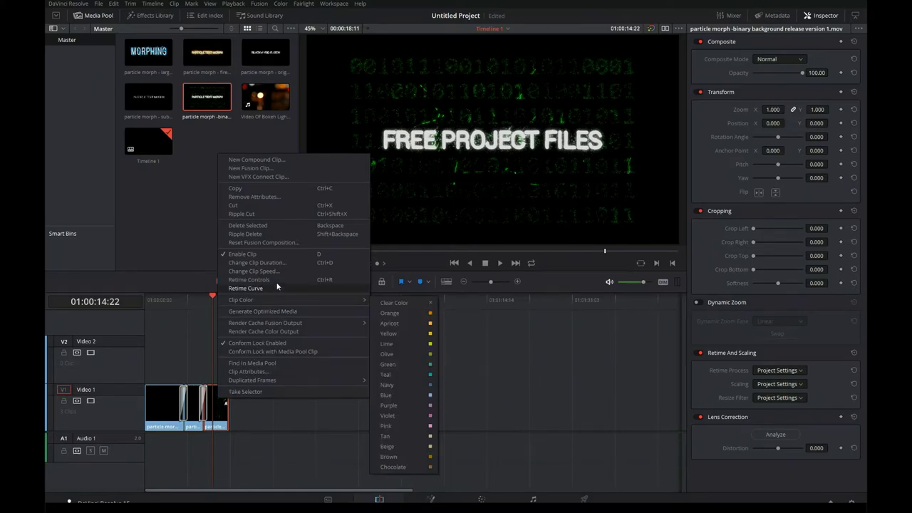
click(257, 272)
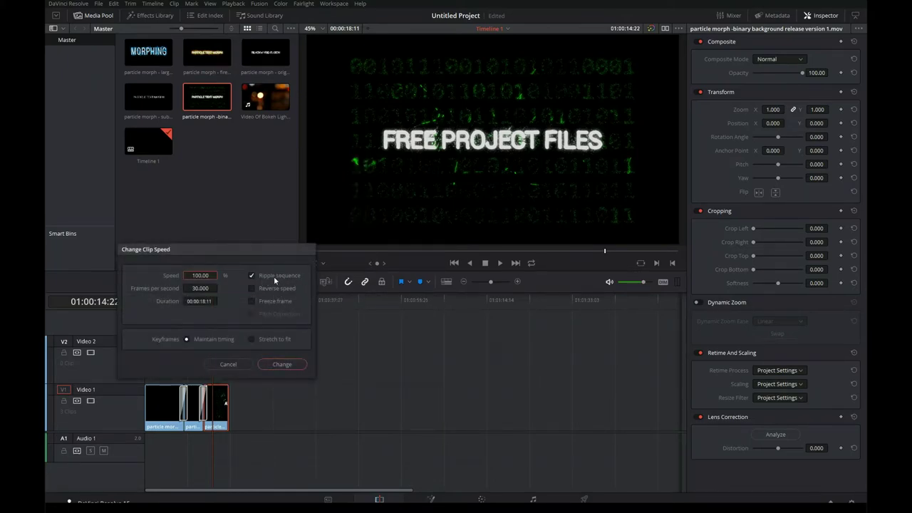
double_click(204, 275)
text(50)
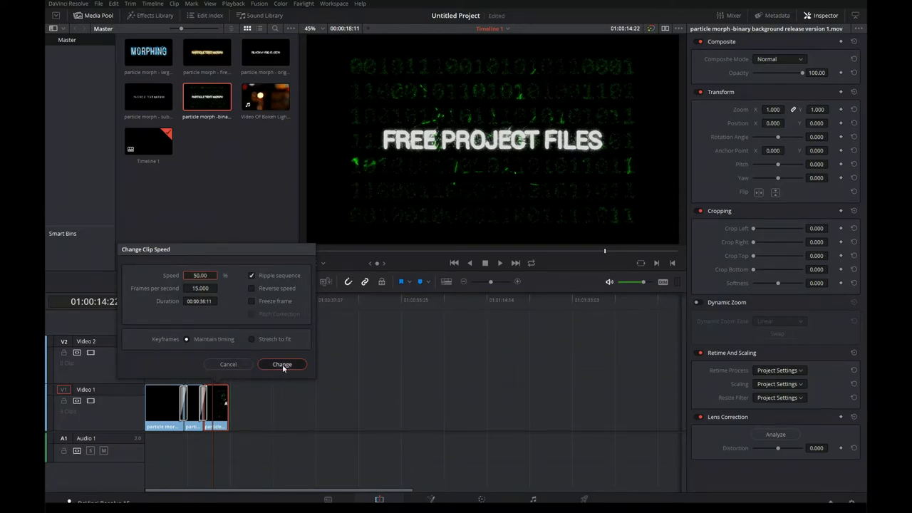
click(283, 364)
Play the edited timeline full screen from the beginning to review the transitions between the text versions
drag(212, 298, 138, 308)
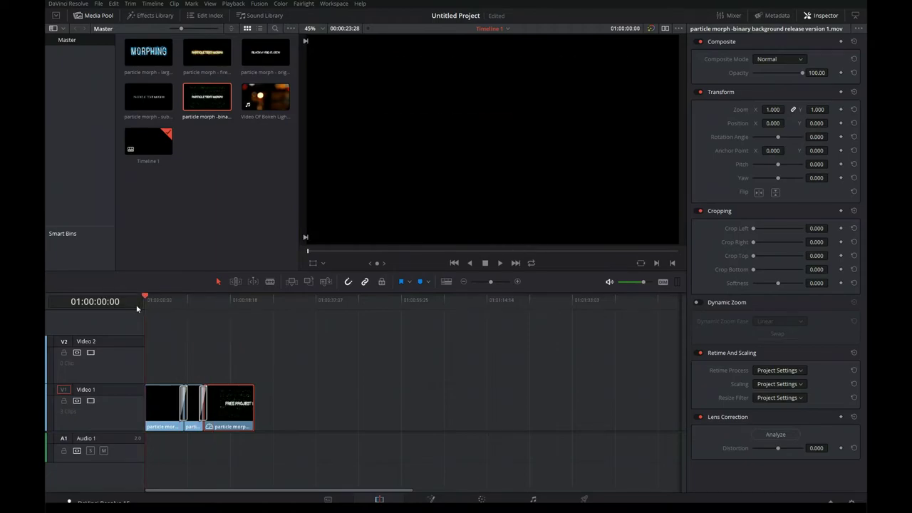
key(p)
key(space)
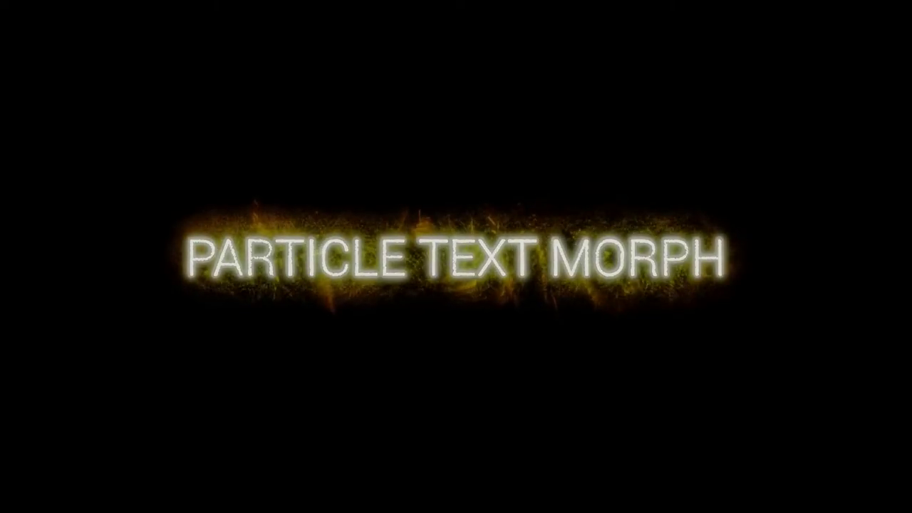
mouse_move(604, 230)
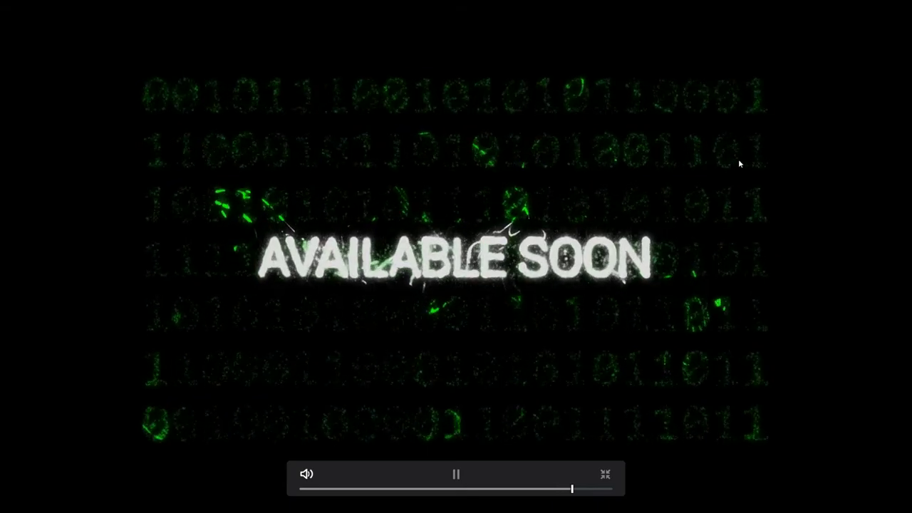
key(Escape)
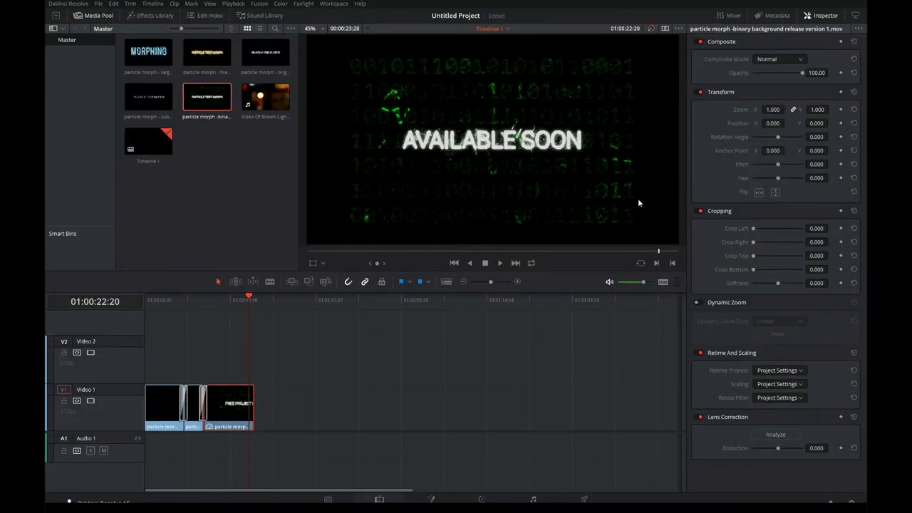
Move all three text clips up to Video 2 and place the bokeh lights video at the start of Video 1 beneath them
drag(271, 405, 156, 369)
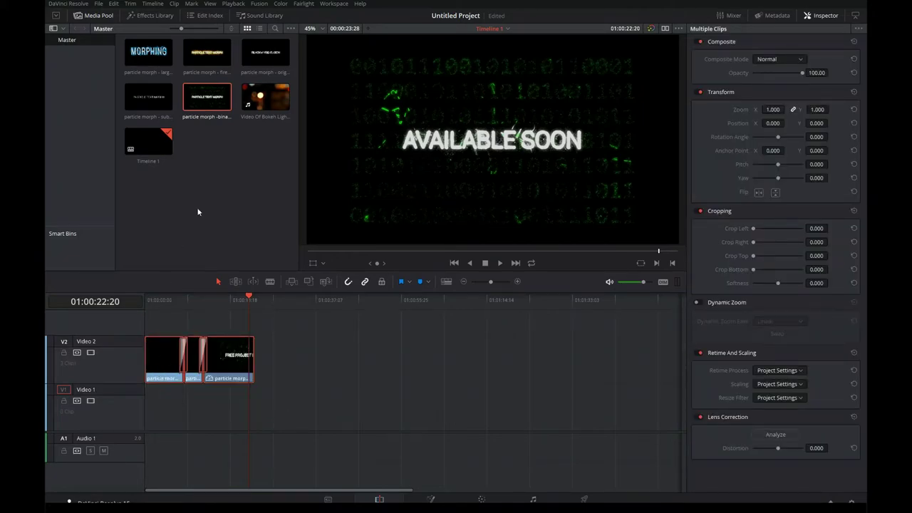
click(264, 94)
drag(265, 98, 151, 426)
Set the bokeh lights clip's speed to 50%
click(173, 411)
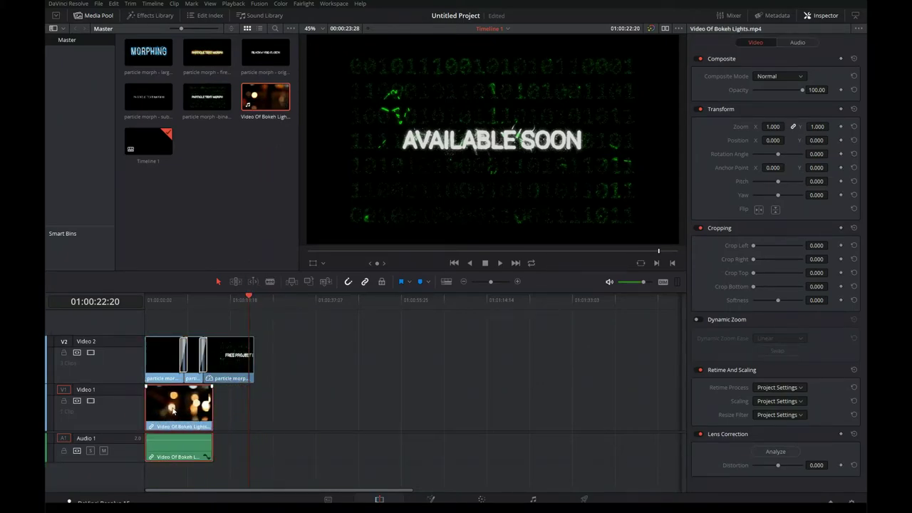
right_click(172, 410)
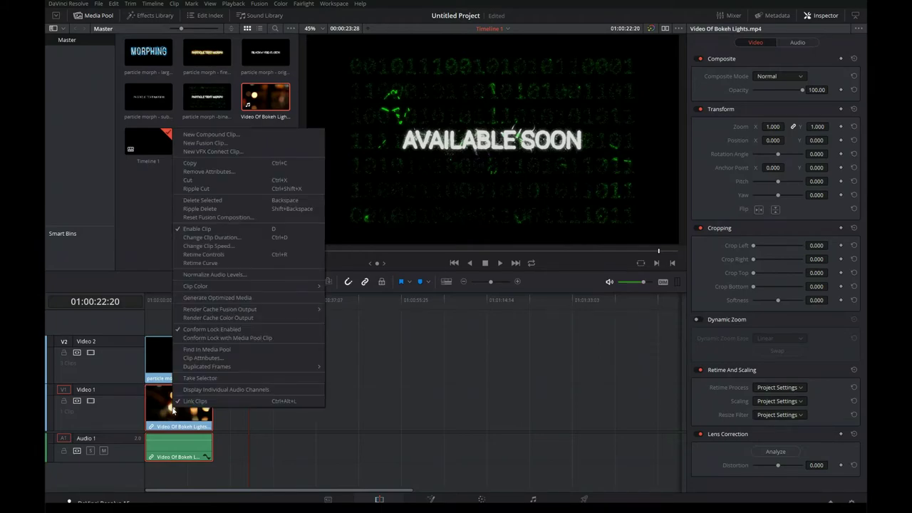
click(206, 246)
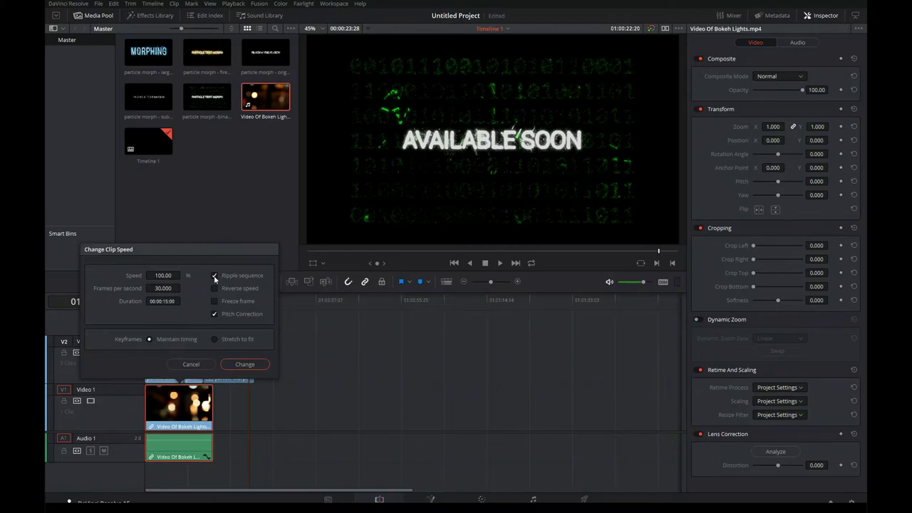
click(160, 274)
text(50)
click(240, 364)
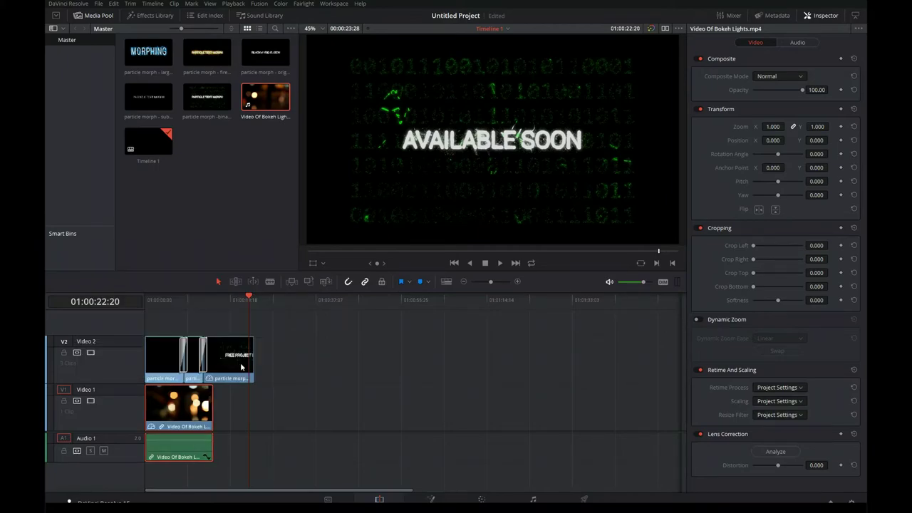
Extend the bokeh lights clip to the end of the text clips and move the playhead to 01:00:03:16
drag(212, 417, 255, 416)
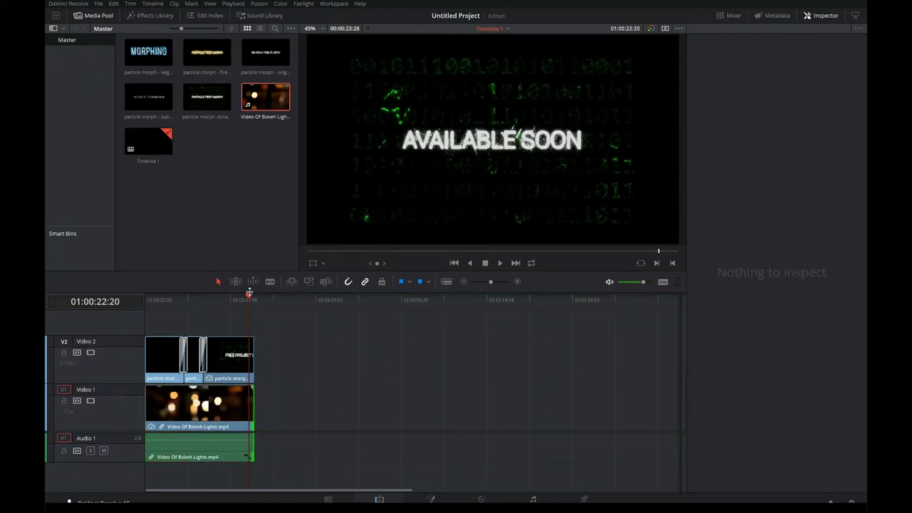
mouse_move(153, 291)
mouse_down()
mouse_move(208, 275)
mouse_move(140, 289)
mouse_move(181, 291)
mouse_move(153, 295)
mouse_move(161, 297)
mouse_up()
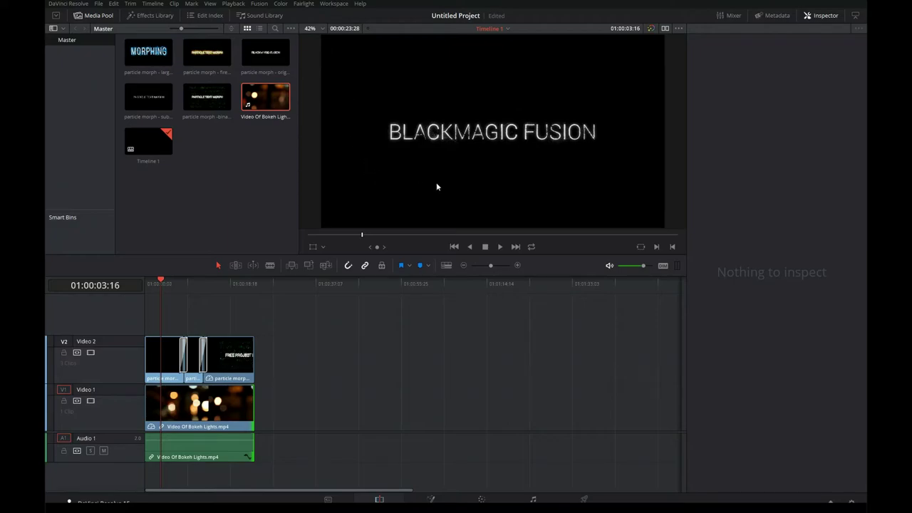
Set the composite mode of the text clips on Video 2 to Add so they blend over the bokeh footage
click(166, 358)
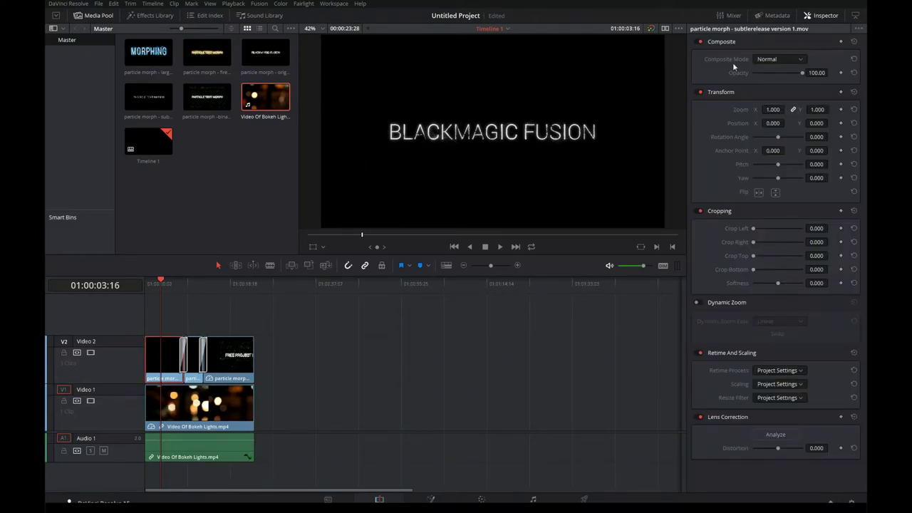
click(800, 59)
click(790, 82)
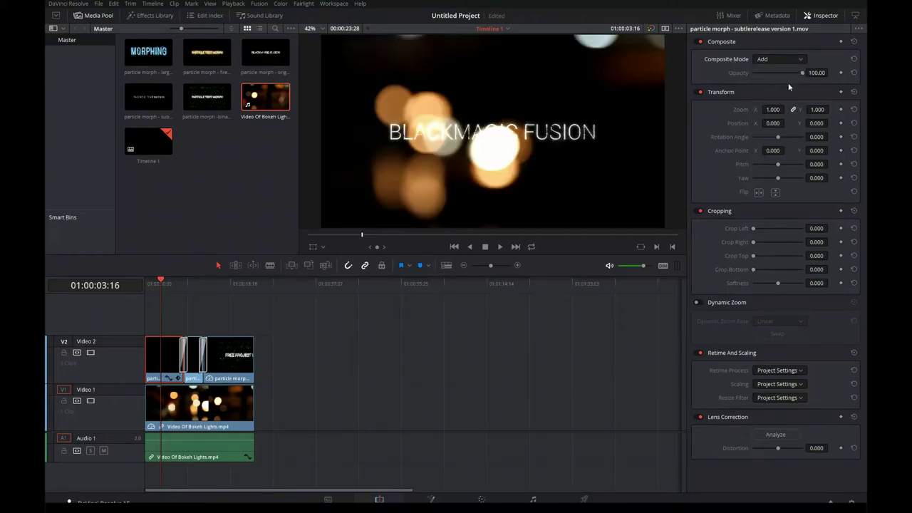
click(192, 357)
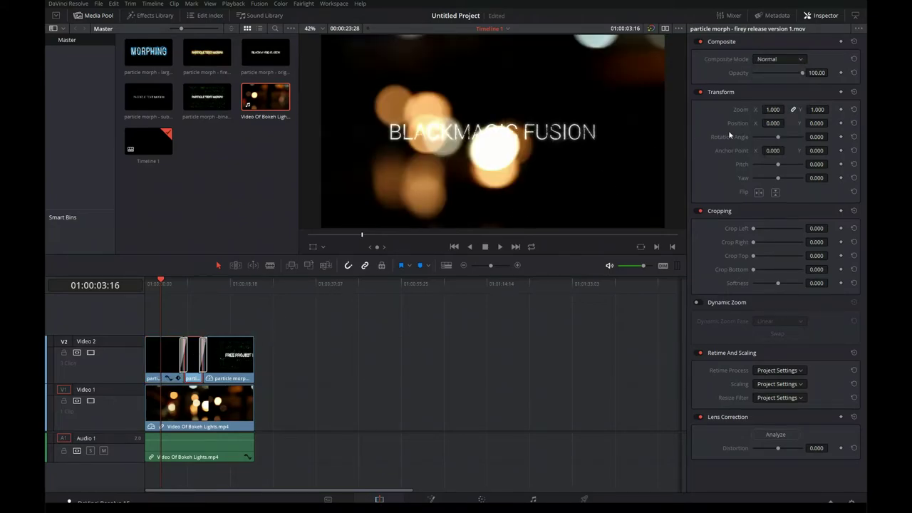
click(794, 62)
key(Escape)
click(230, 356)
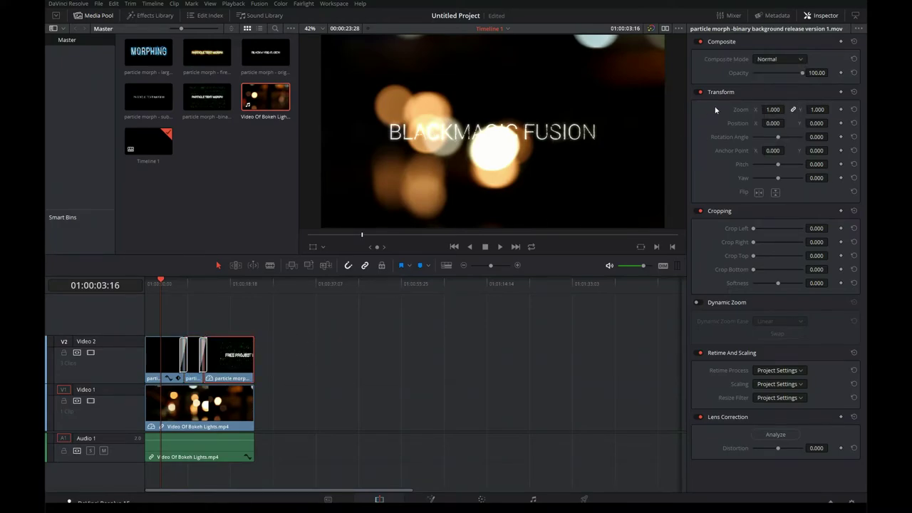
click(792, 55)
click(779, 82)
Play the timeline full screen from the beginning to review the text composited over the bokeh lights
drag(166, 276, 132, 288)
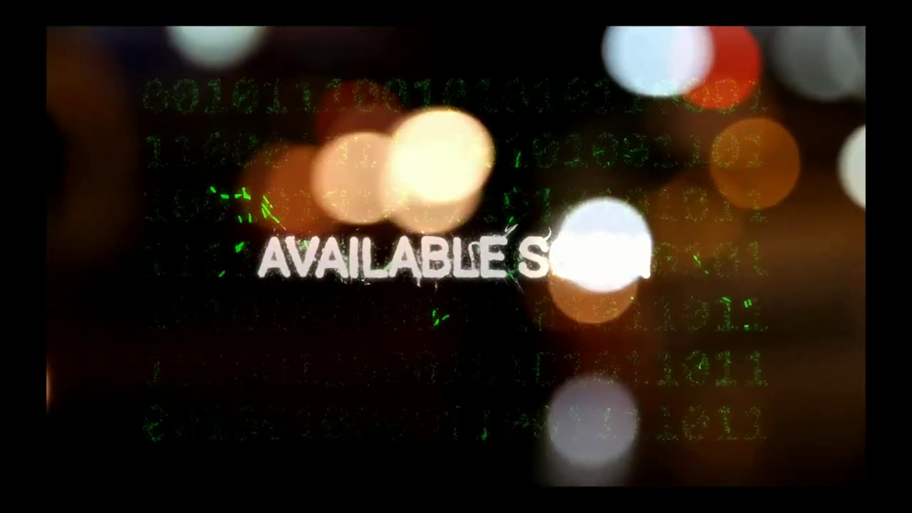
key(Escape)
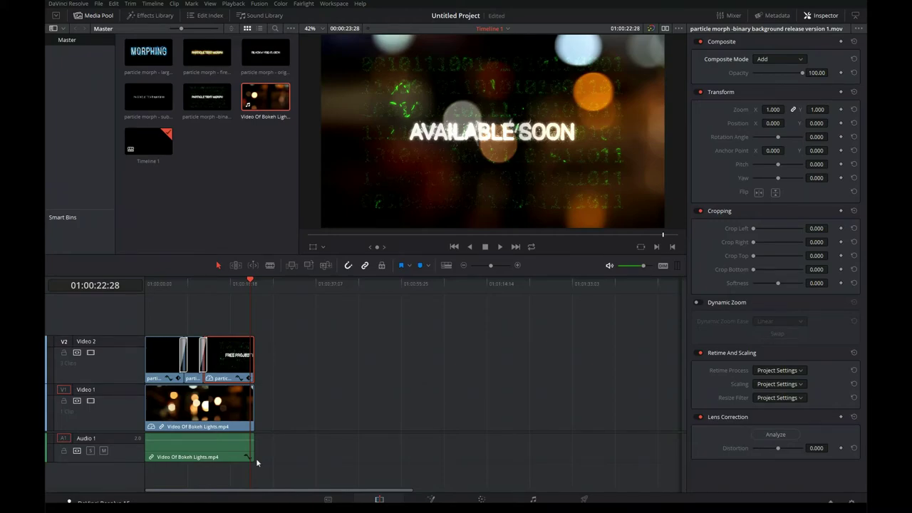
Switch to Fusion Studio's original release version comp and show the full Background1 frame with its Rectangle1 mask in the first viewer
key(super)
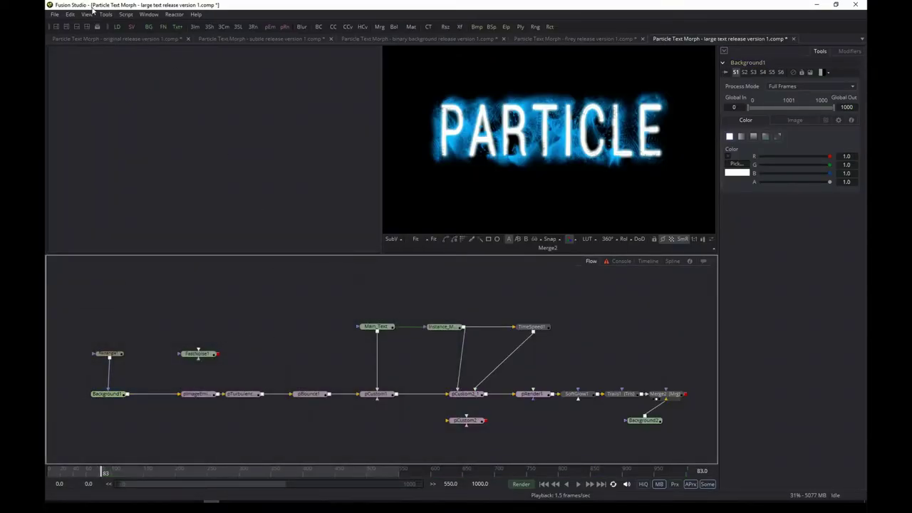
click(91, 39)
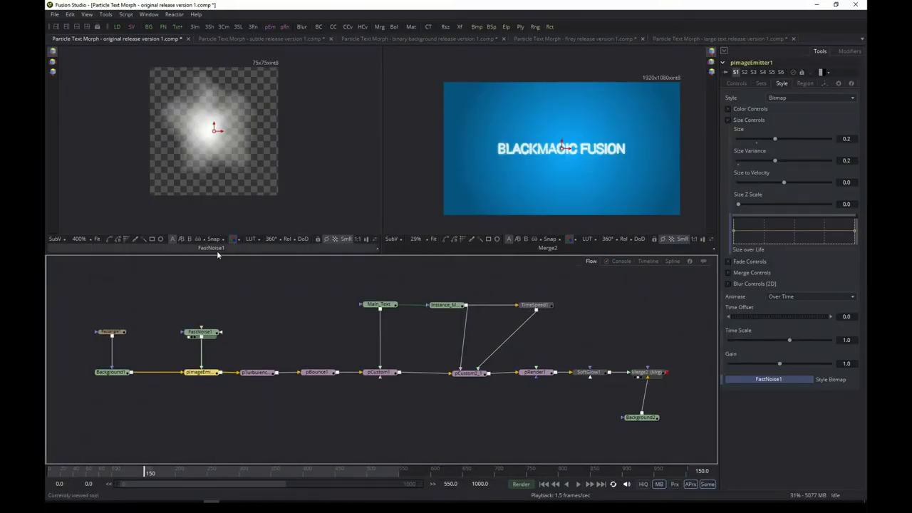
drag(275, 298, 341, 297)
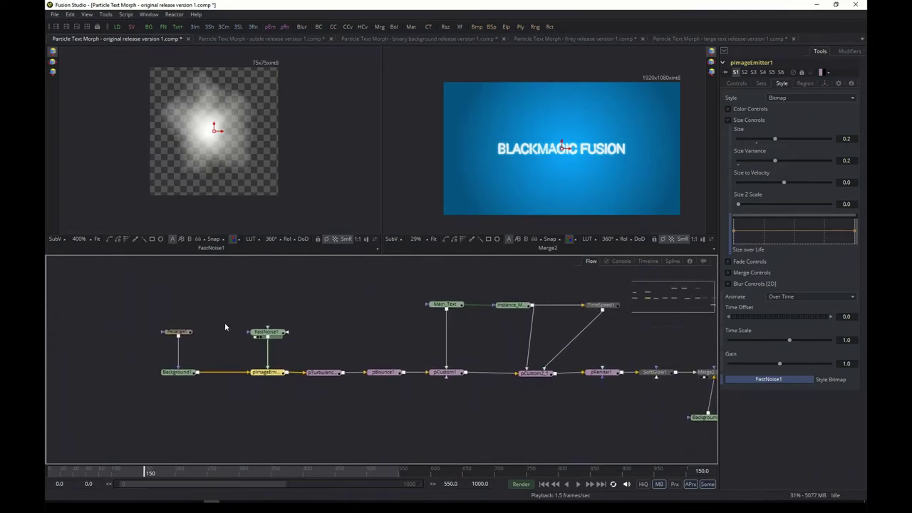
drag(184, 315, 221, 179)
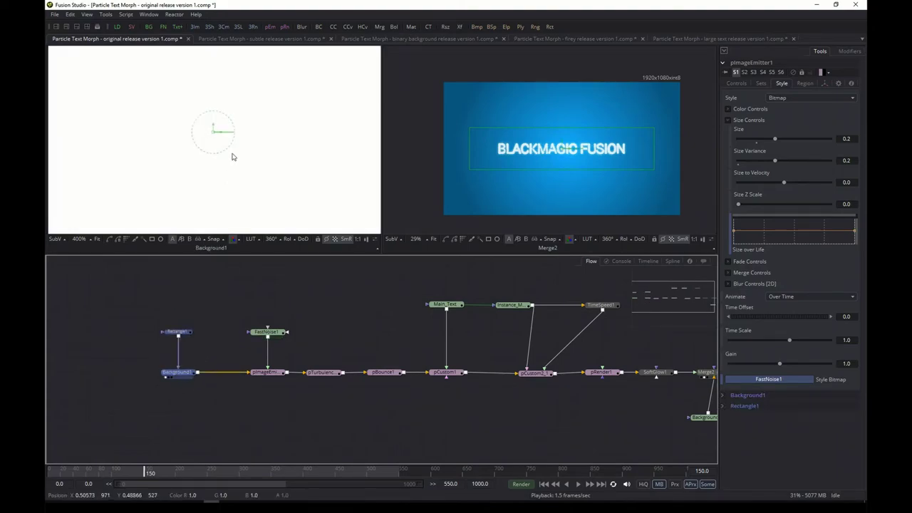
scroll(232, 156, down, 4)
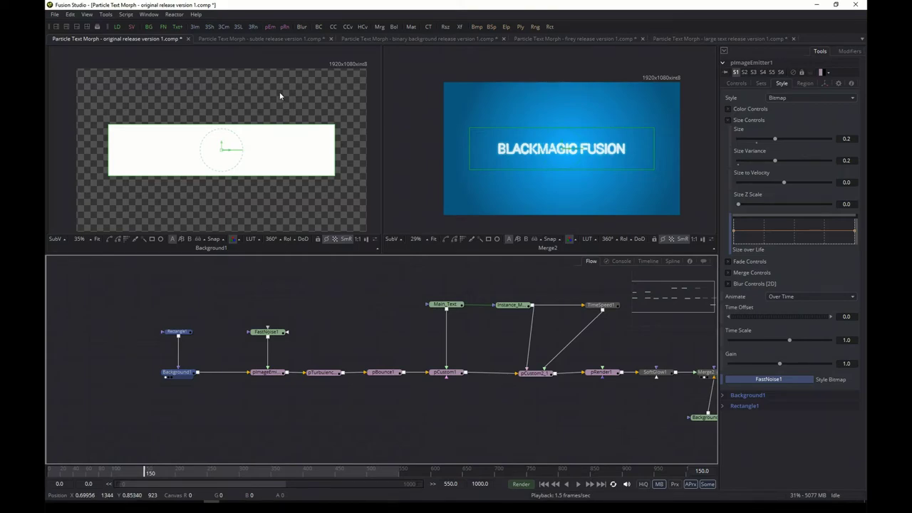
Examine the pImageEmitter1 node's particle density and lifespan controls together with the white Background1 rectangle that feeds it
click(268, 372)
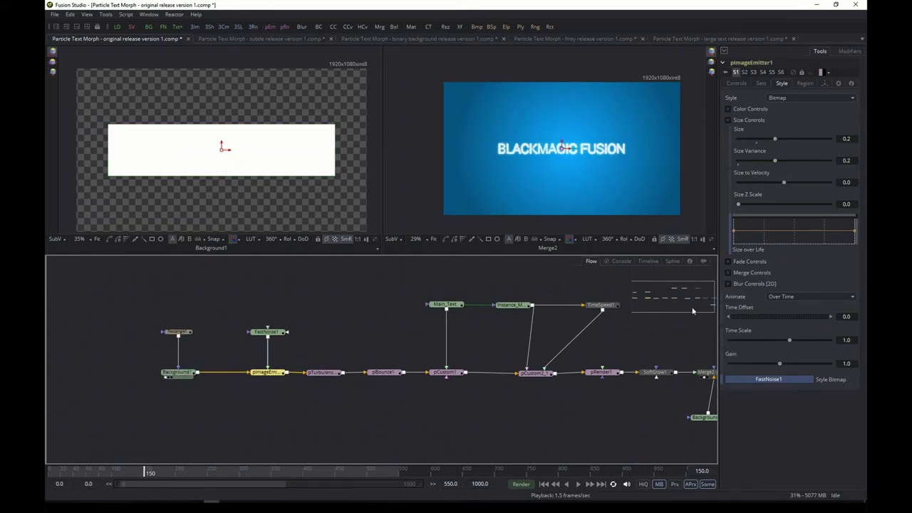
click(735, 85)
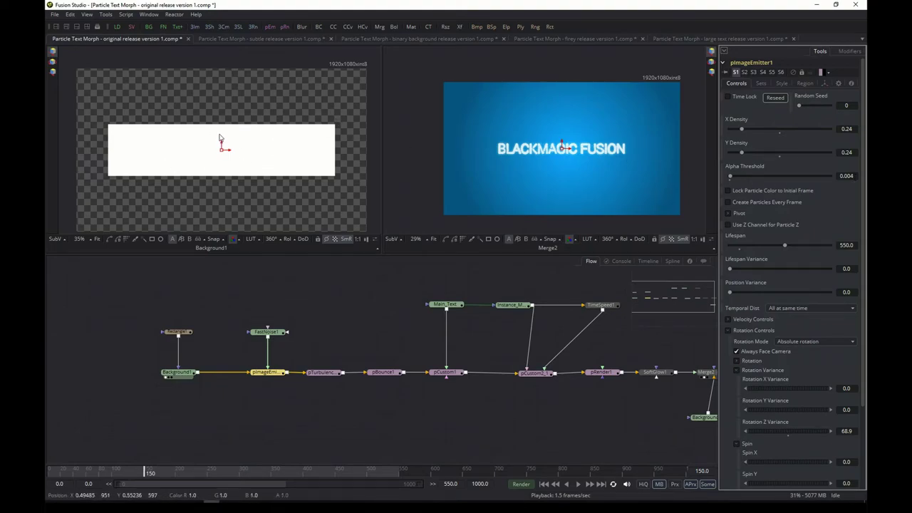
scroll(219, 131, up, 3)
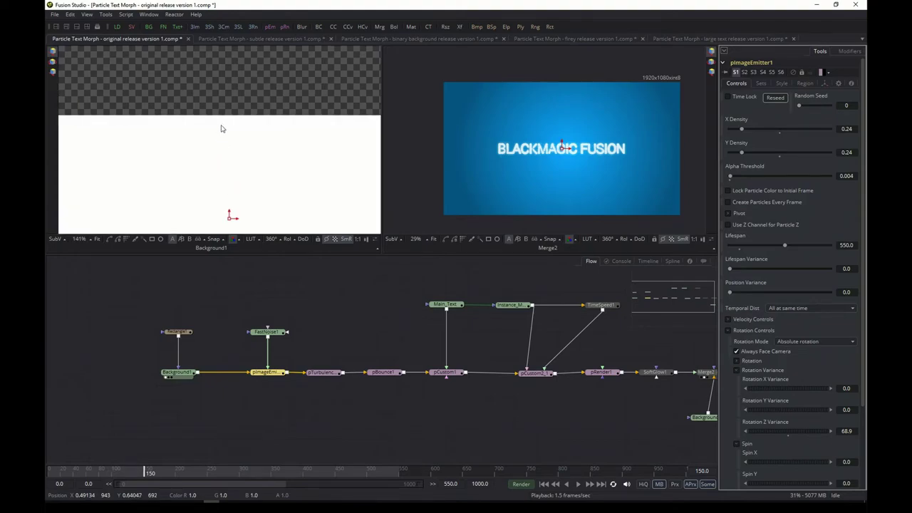
scroll(223, 129, down, 3)
scroll(224, 127, up, 1)
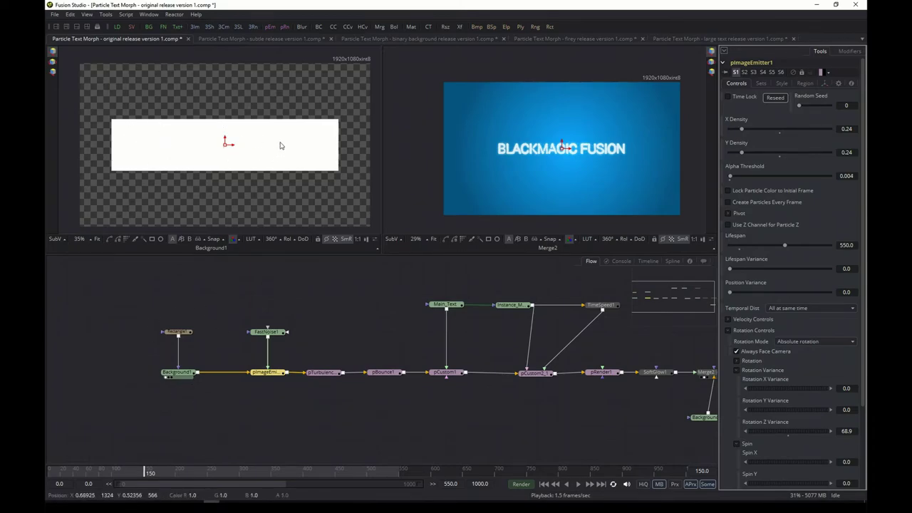
scroll(352, 312, right, 2)
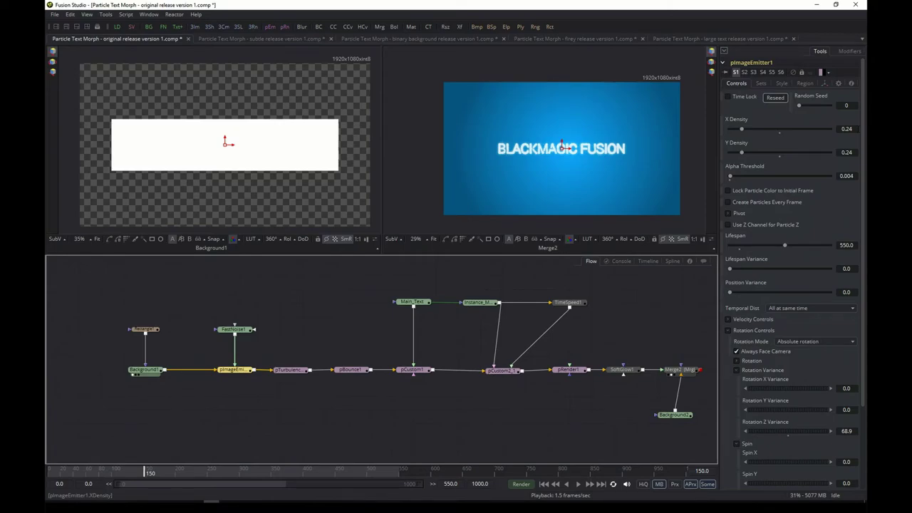
Inspect the FastNoise1 node's noise settings and display its small particle image enlarged in the first viewer
click(236, 329)
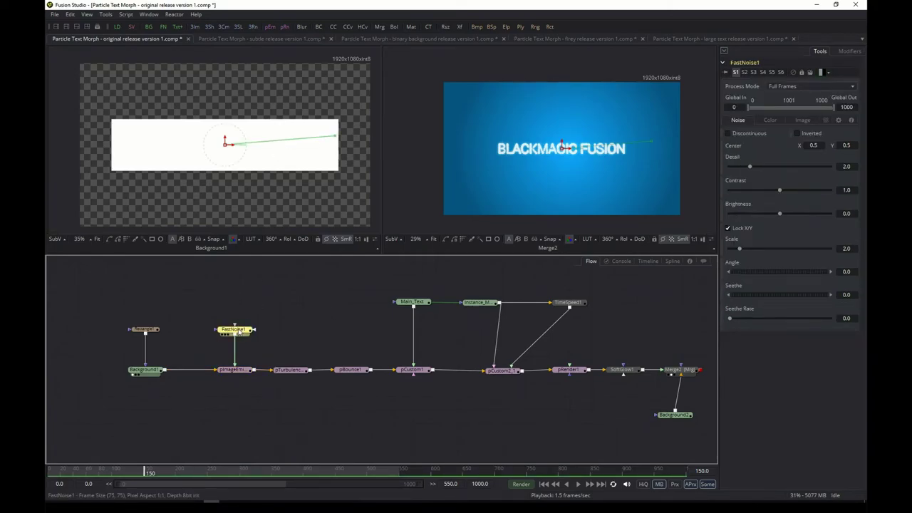
key(1)
scroll(227, 163, up, 4)
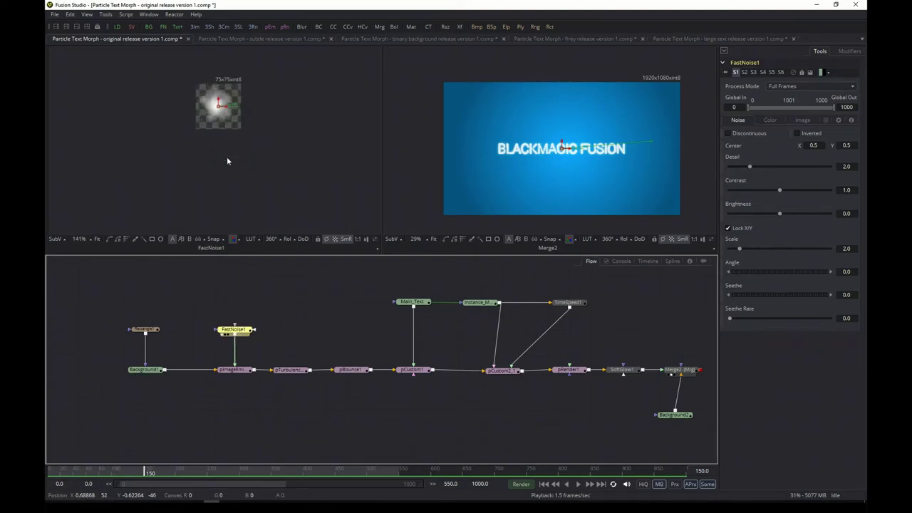
Inspect the pTurbulence1 and pBounce1 settings and select the group of morph nodes from Main_Text to pRender1
click(292, 370)
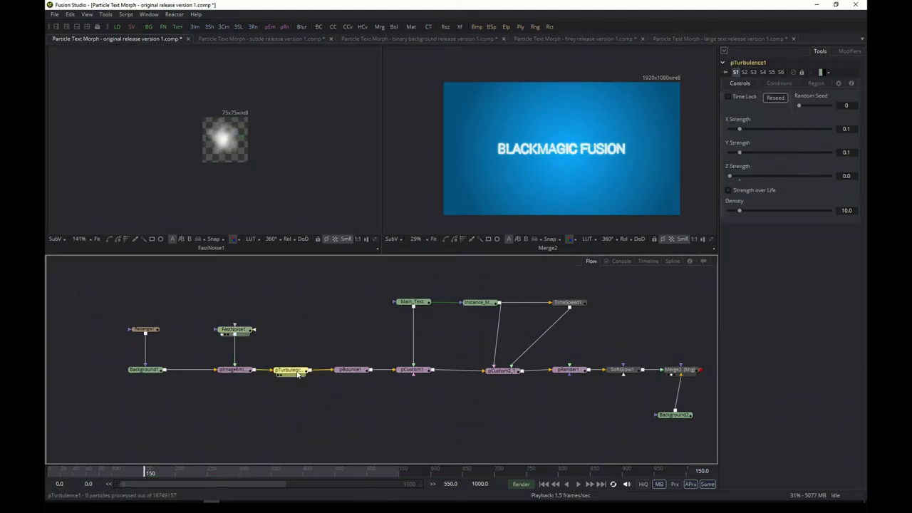
click(349, 370)
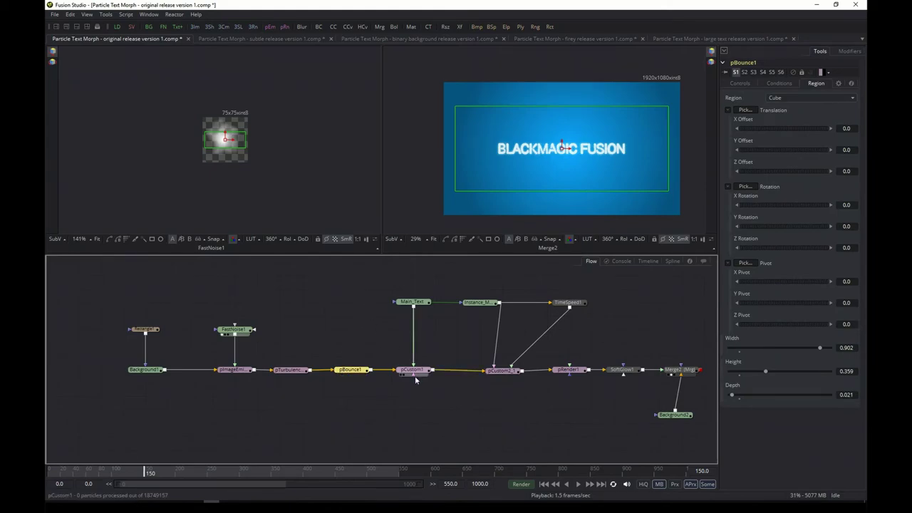
drag(371, 276, 604, 396)
drag(629, 327, 591, 342)
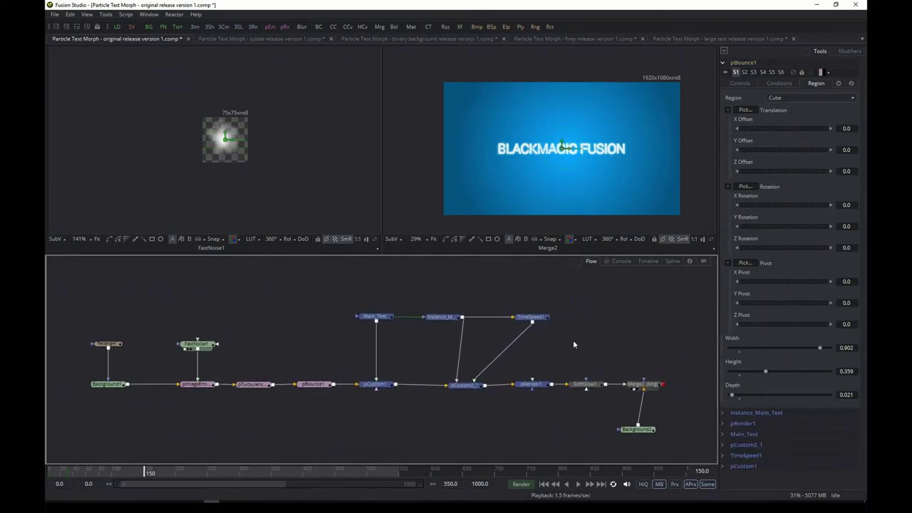
Examine the Main_Text node's Styled Text expression from the myarray title list through to its return statement
click(377, 317)
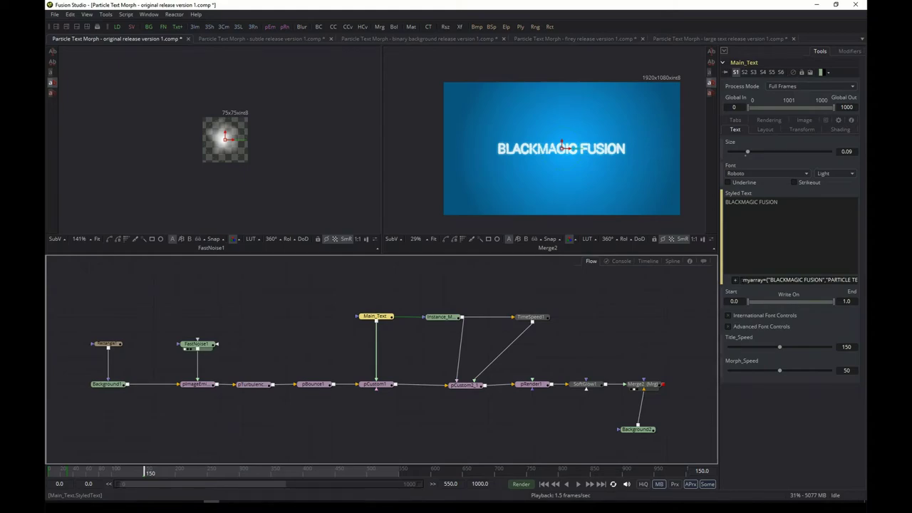
mouse_move(742, 280)
mouse_down()
mouse_move(775, 280)
mouse_move(746, 280)
mouse_up()
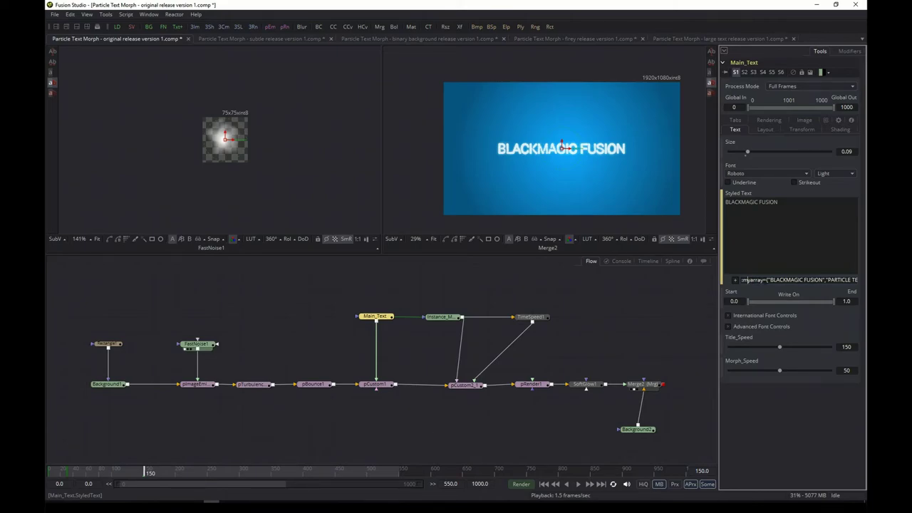
drag(819, 280, 859, 281)
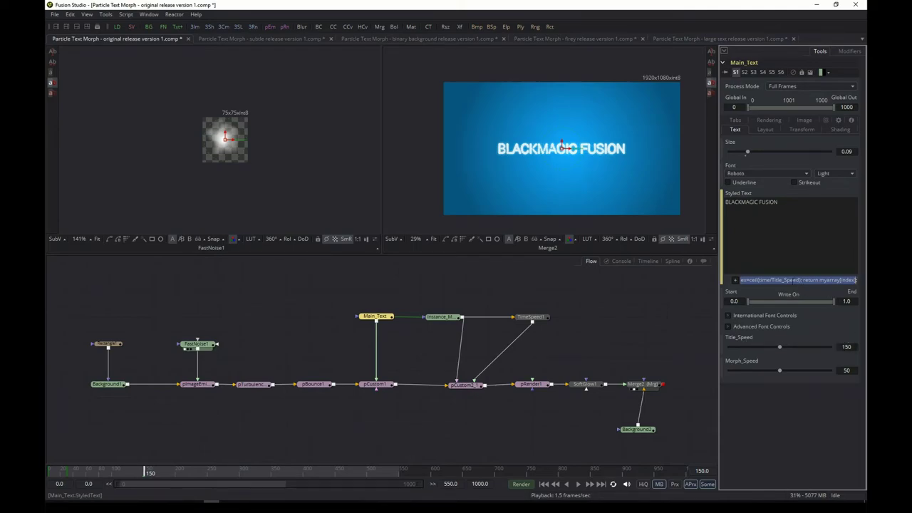
click(791, 279)
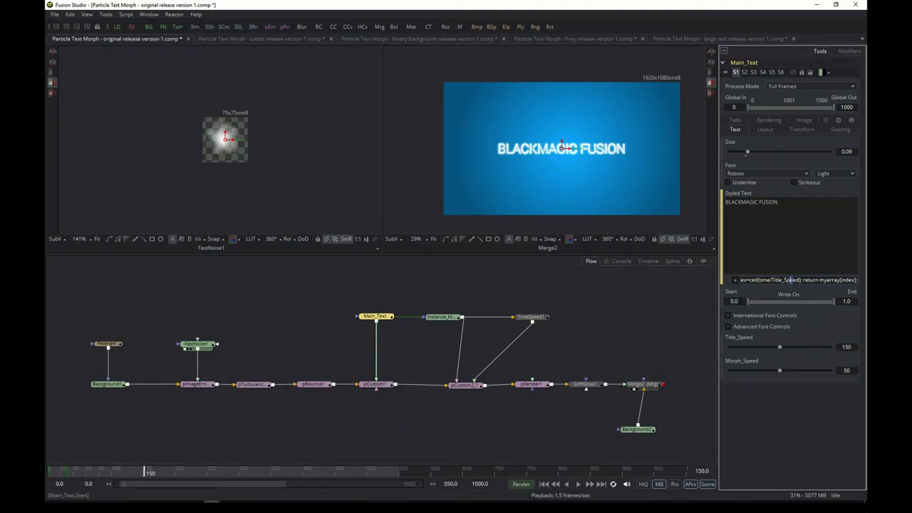
Inspect the Instance_Main_Text shading and TimeSpeed1 delay settings, and view the rendered title up close in the second viewer
click(441, 320)
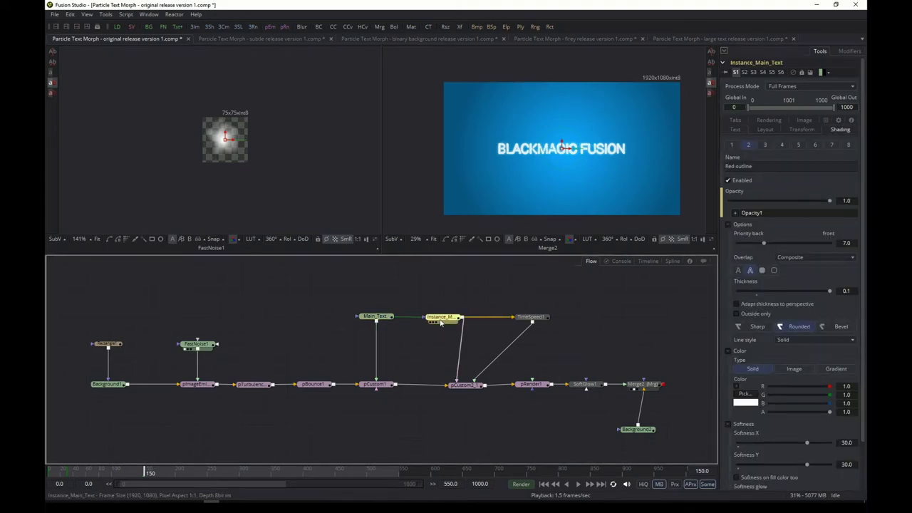
drag(456, 316, 461, 316)
drag(539, 317, 543, 318)
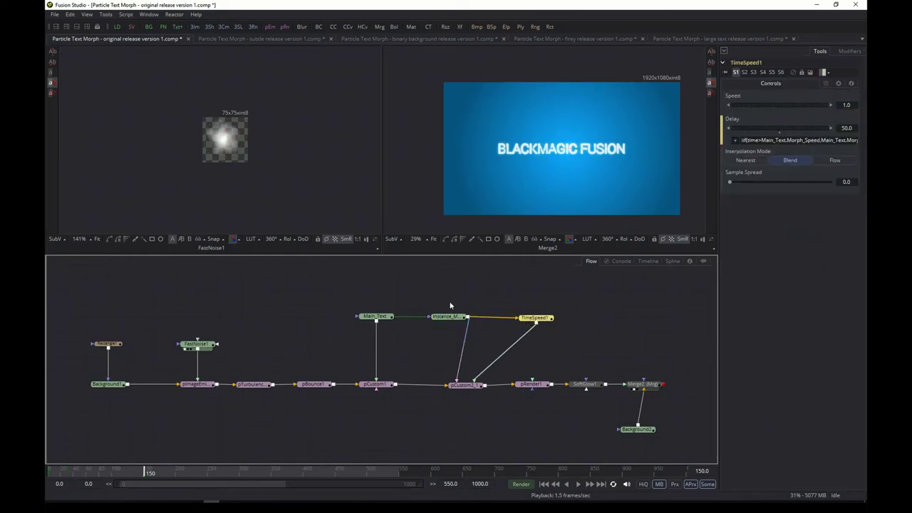
drag(446, 320, 438, 318)
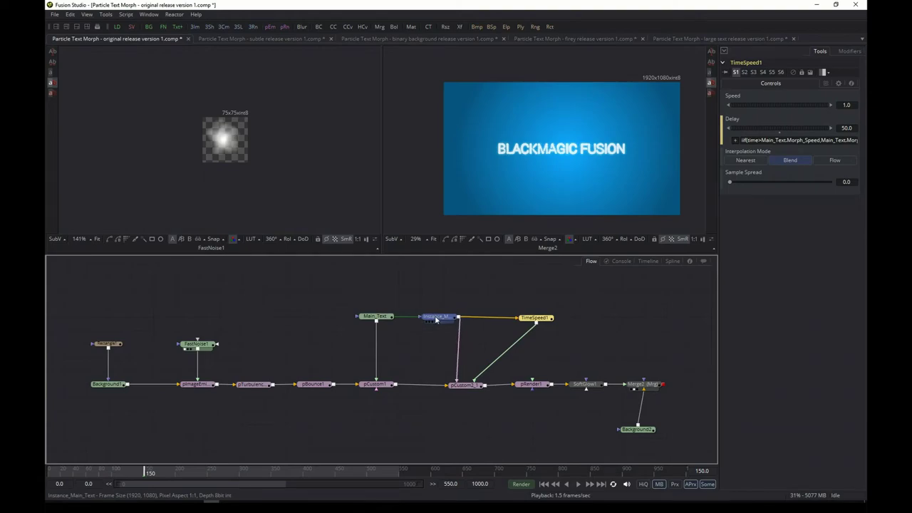
scroll(541, 146, up, 2)
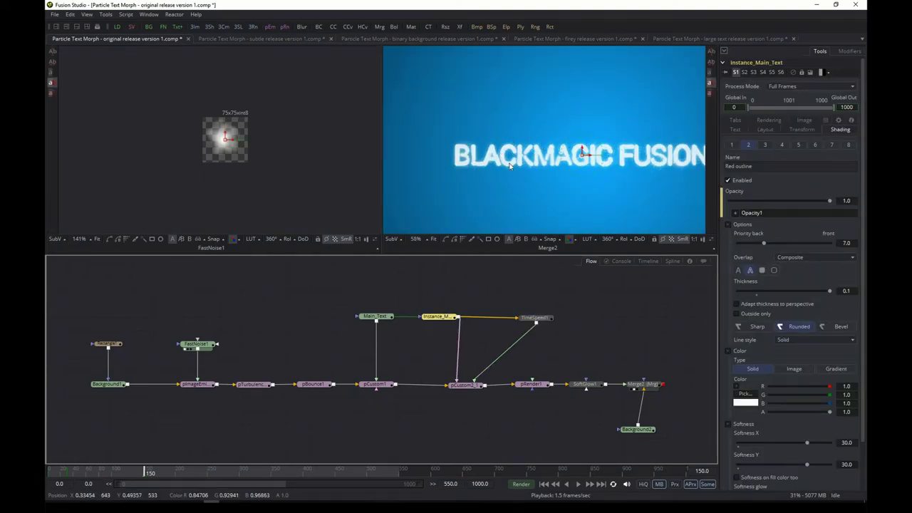
Compare Main_Text with its instance by viewing Instance_Main_Text's shading elements 1 and 2
click(374, 319)
click(430, 319)
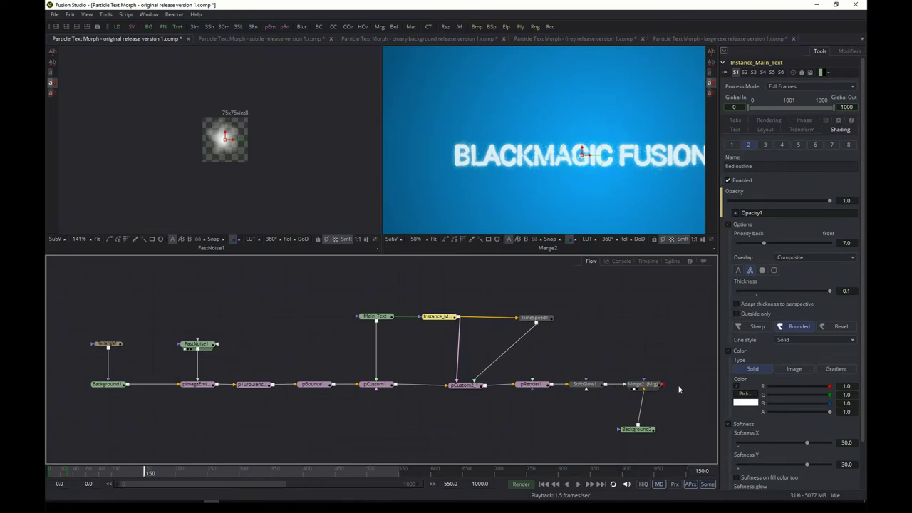
click(732, 144)
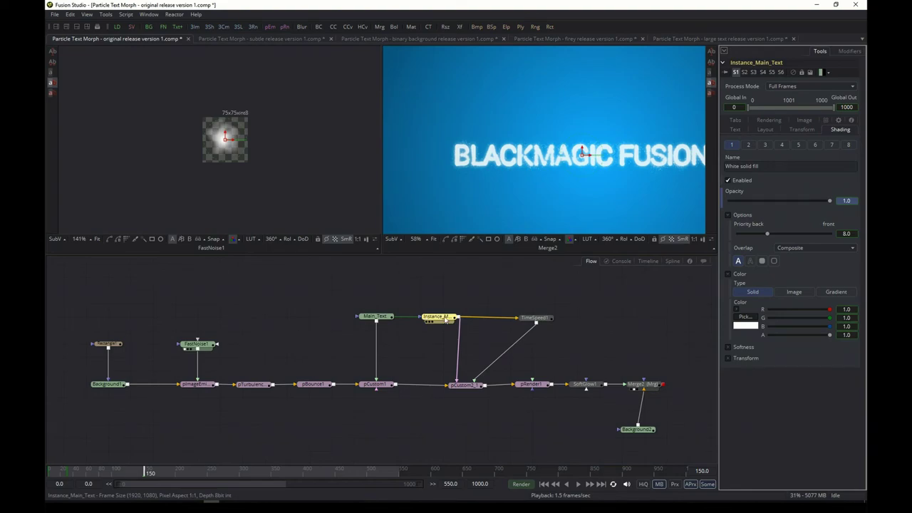
click(749, 145)
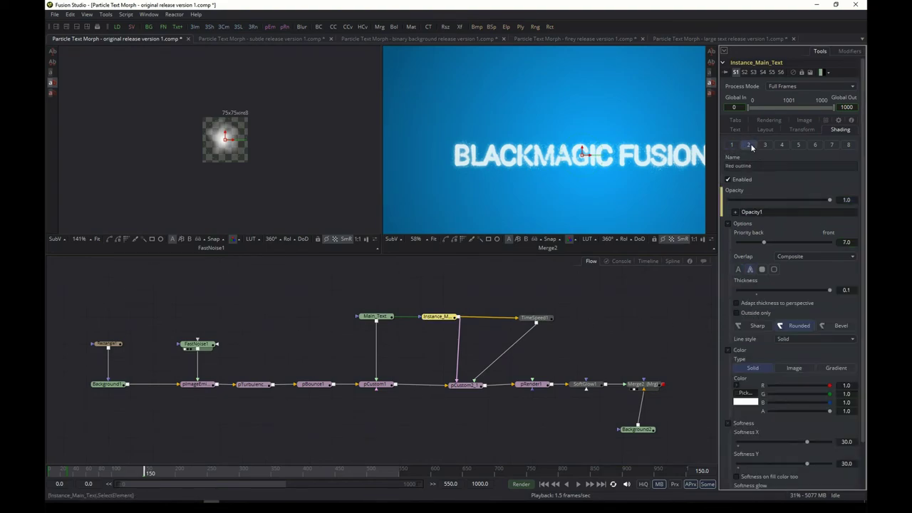
Show the Reinstance option for the Enabled setting of the instance's second shading element, and return to the Main_Text settings
right_click(746, 181)
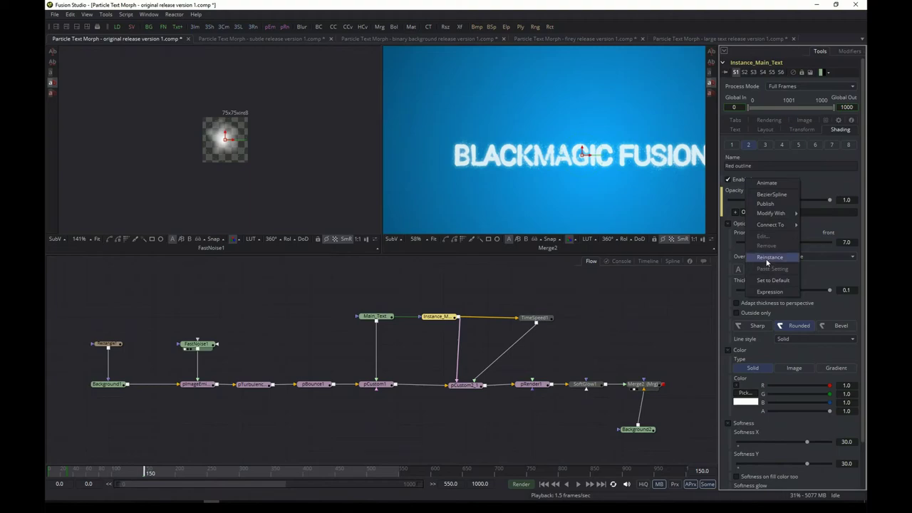
key(Escape)
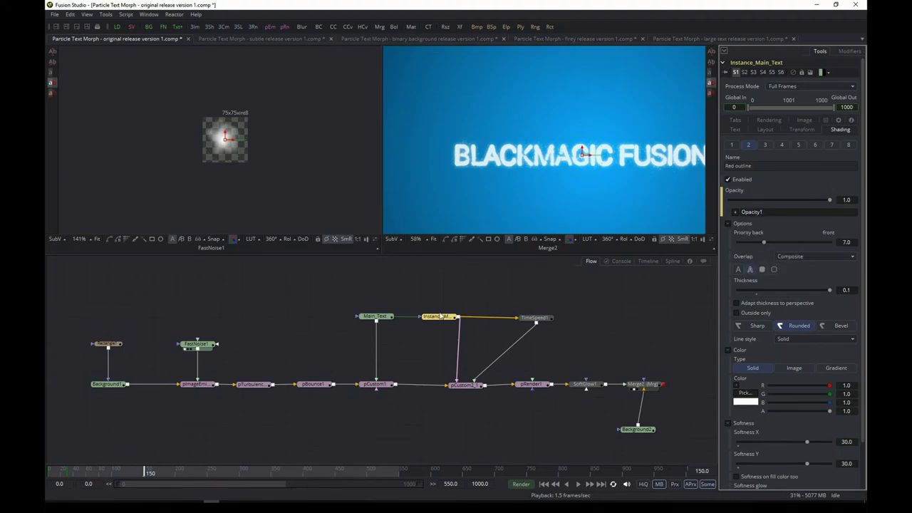
click(380, 320)
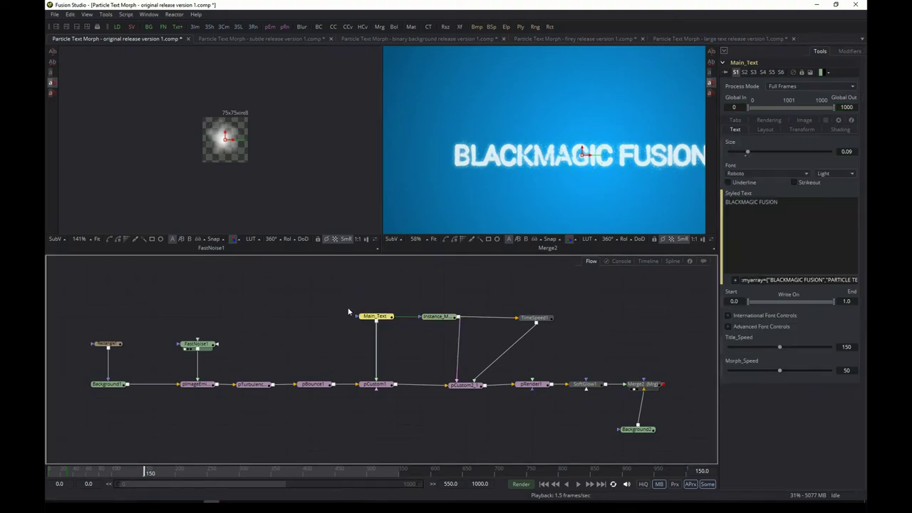
View Main_Text in the first viewer and examine pCustom1's Intermediate 1 expression, geta1b(pxi1+0.5,pyi1+0.5)
key(1)
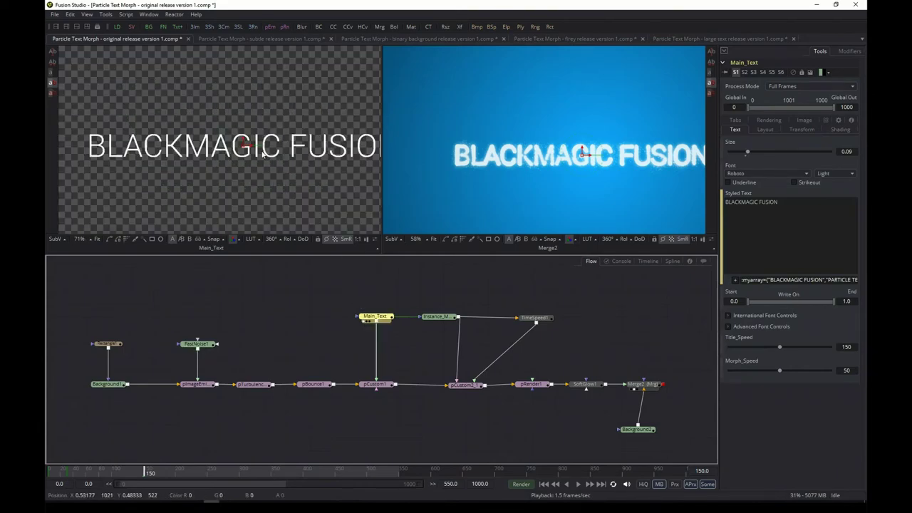
click(375, 384)
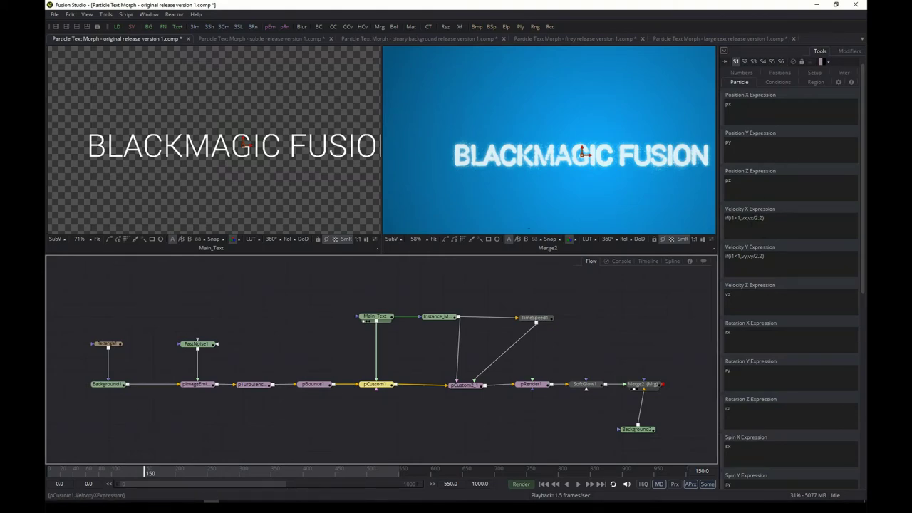
click(843, 72)
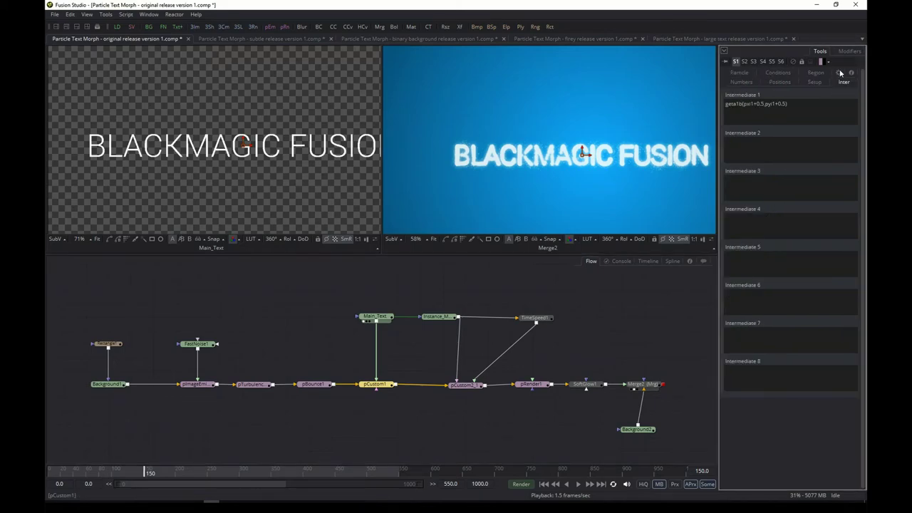
triple_click(787, 103)
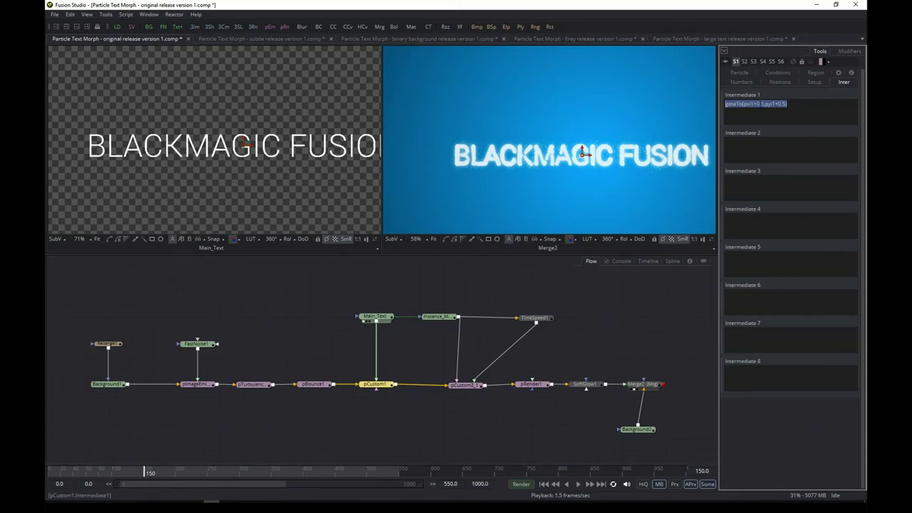
Examine the +0.5 offsets in pCustom1's Intermediate 1 expression against the full frame of the Merge2 render
click(755, 104)
key(BackSpace)
text(+)
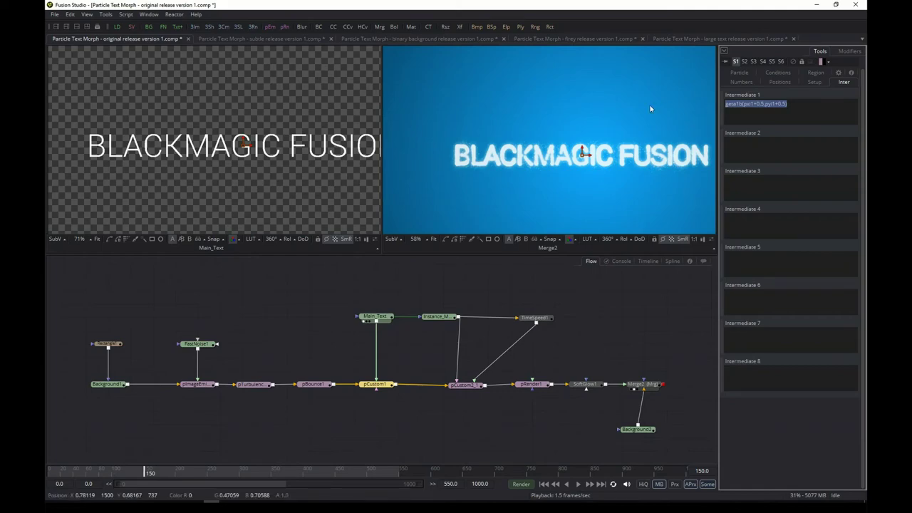
scroll(462, 184, down, 3)
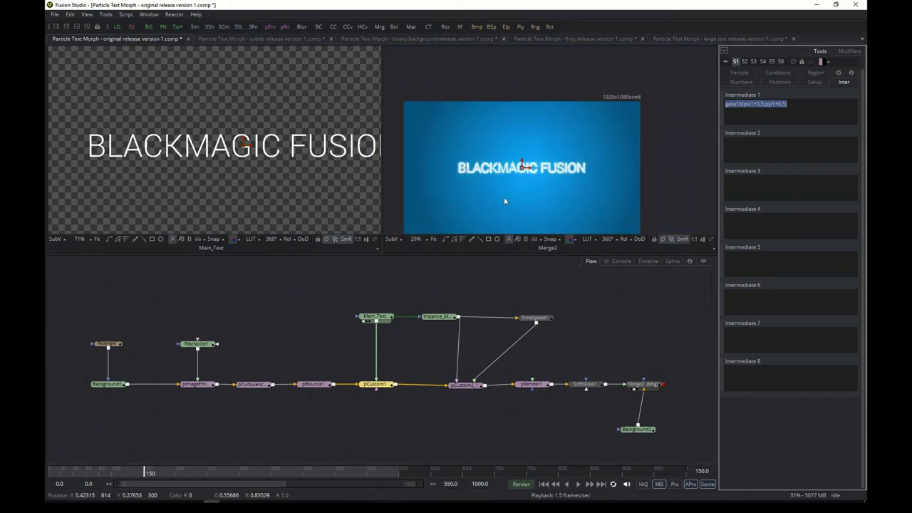
drag(503, 197, 512, 153)
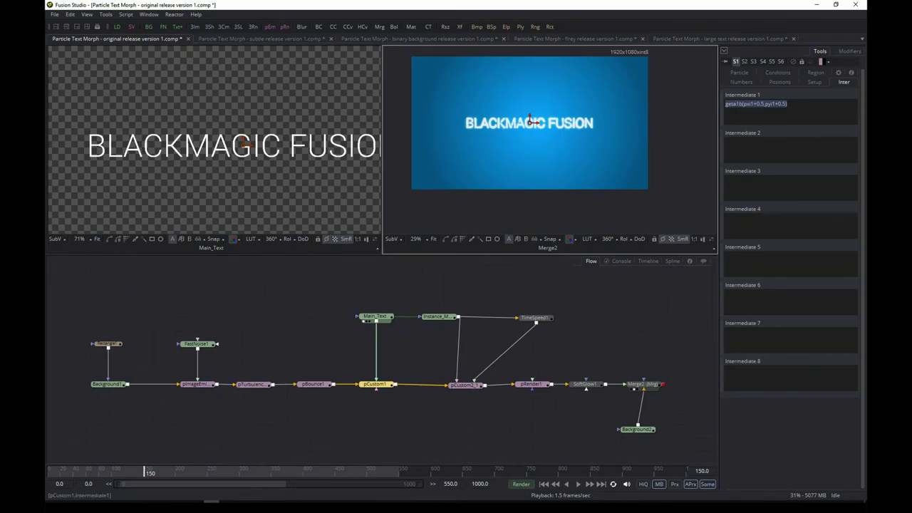
text(1)
Examine both outcomes of pCustom1's Velocity X expression, vx and vx/2.2, against a close view of the Main_Text letters
click(740, 73)
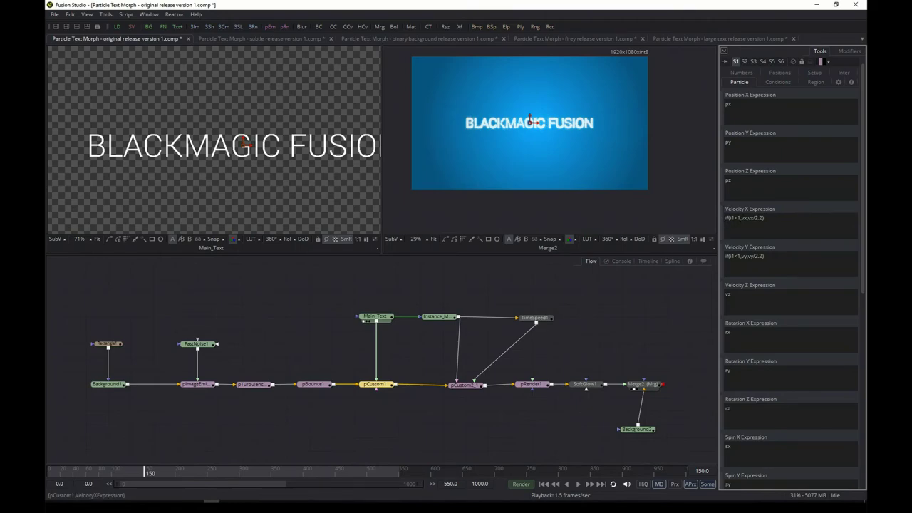
double_click(744, 217)
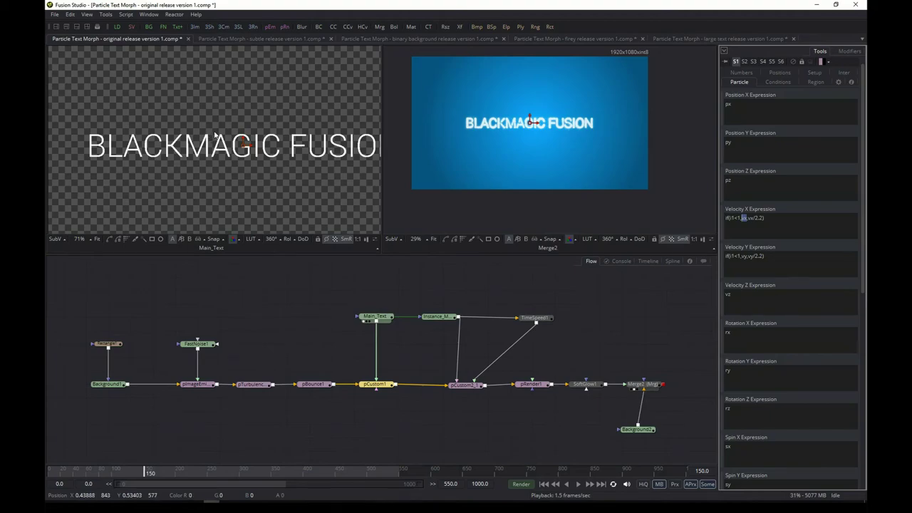
click(744, 217)
scroll(293, 143, up, 2)
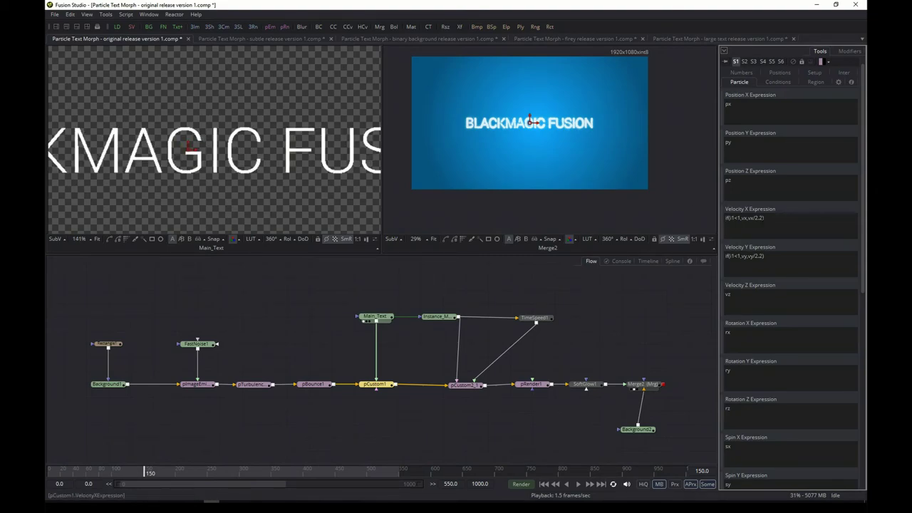
drag(748, 217, 764, 218)
click(763, 218)
scroll(287, 187, down, 2)
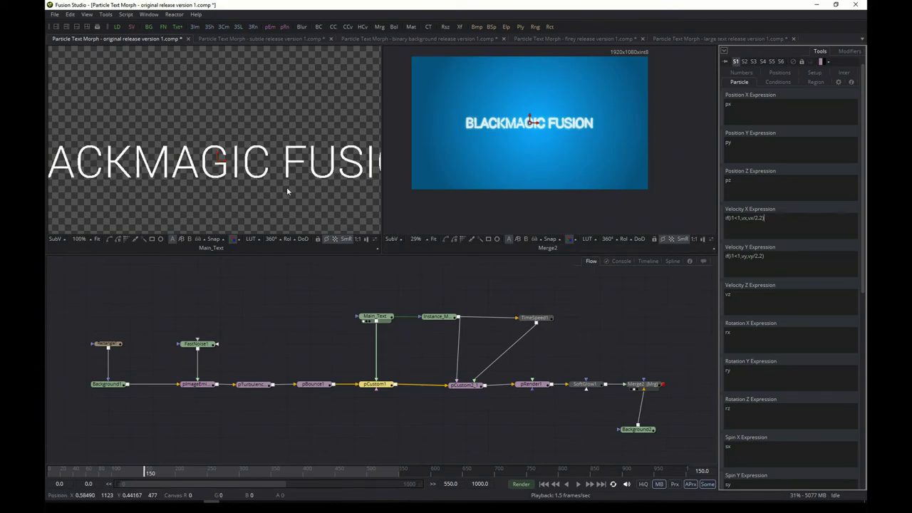
Bypass the pCustom2_1 node to inspect the uncoloured particles in the Merge2 render, and re-enable it
click(465, 386)
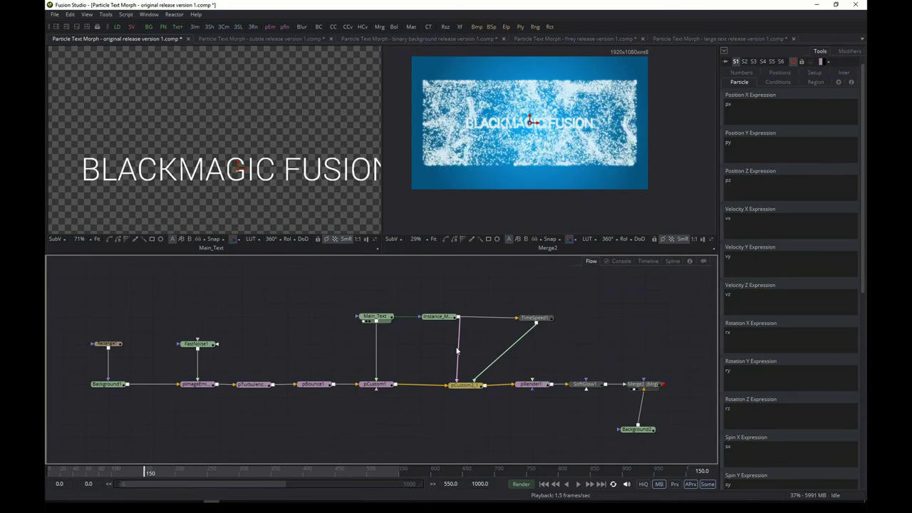
scroll(529, 124, up, 2)
scroll(528, 124, down, 2)
scroll(563, 139, up, 1)
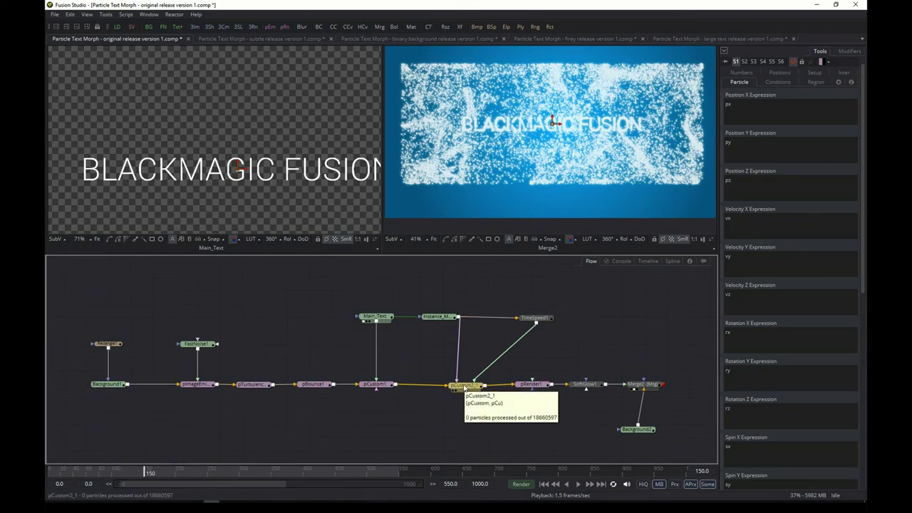
click(464, 386)
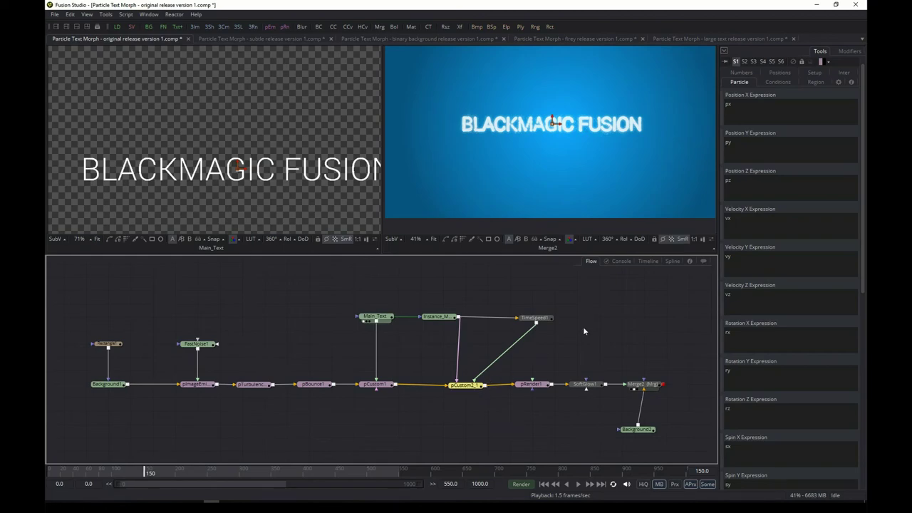
Examine pCustom2_1's eight intermediate expressions alongside the settings of its two image inputs, Instance_Main_Text and TimeSpeed1
click(851, 74)
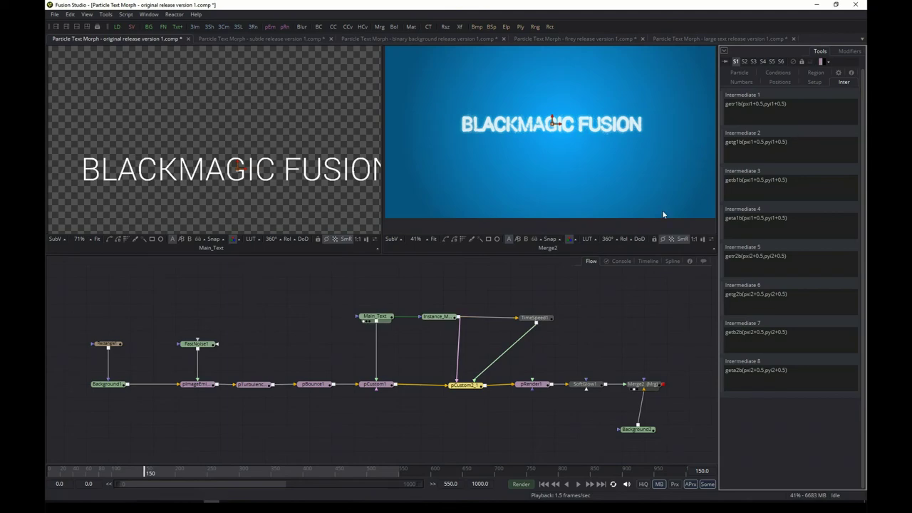
click(438, 317)
click(538, 317)
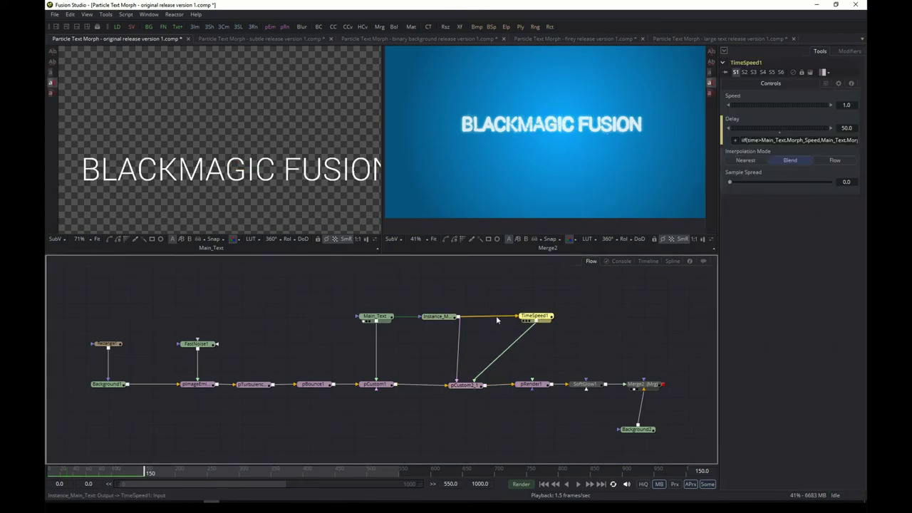
click(438, 317)
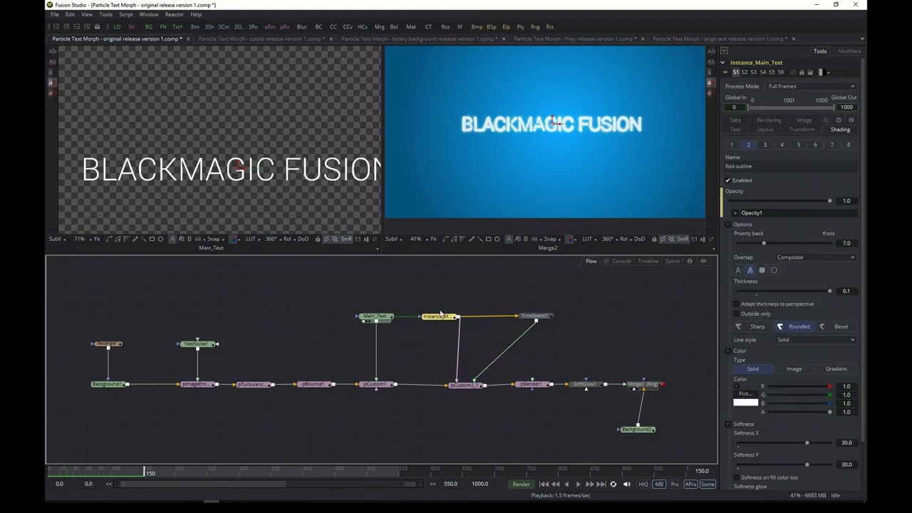
click(534, 316)
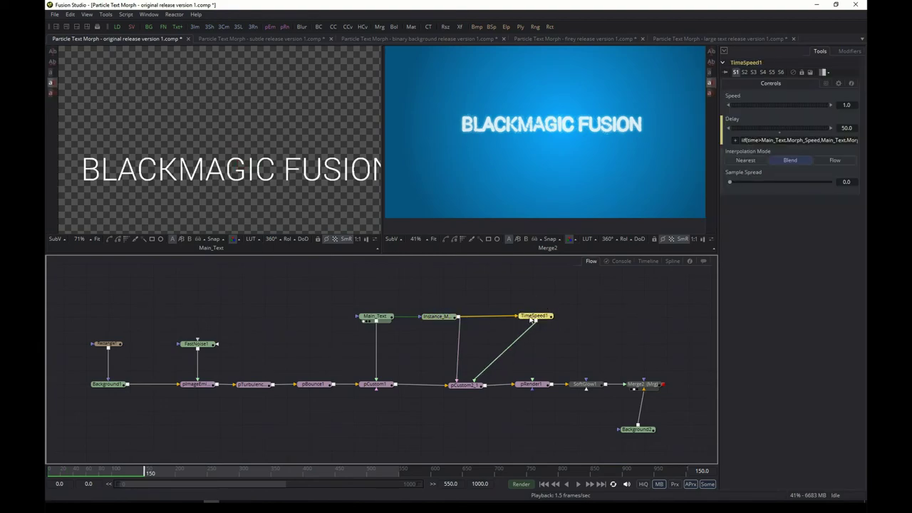
mouse_move(537, 319)
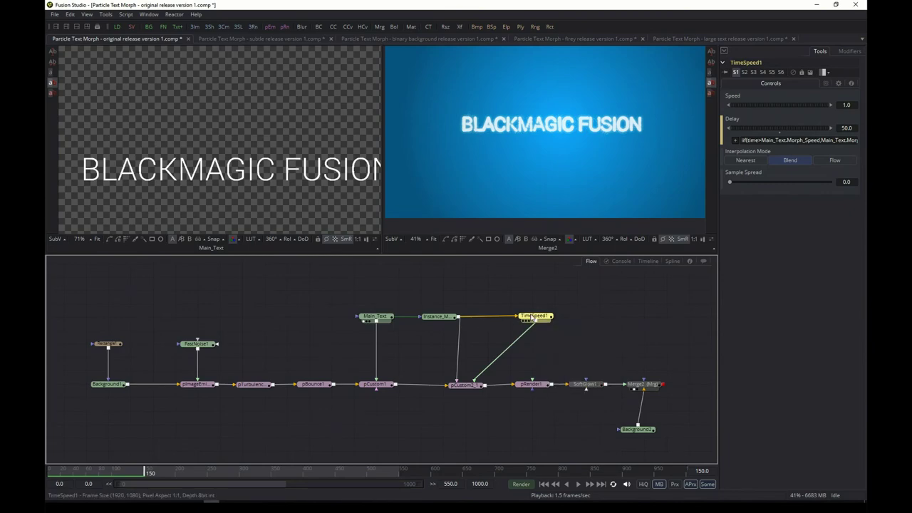
click(470, 387)
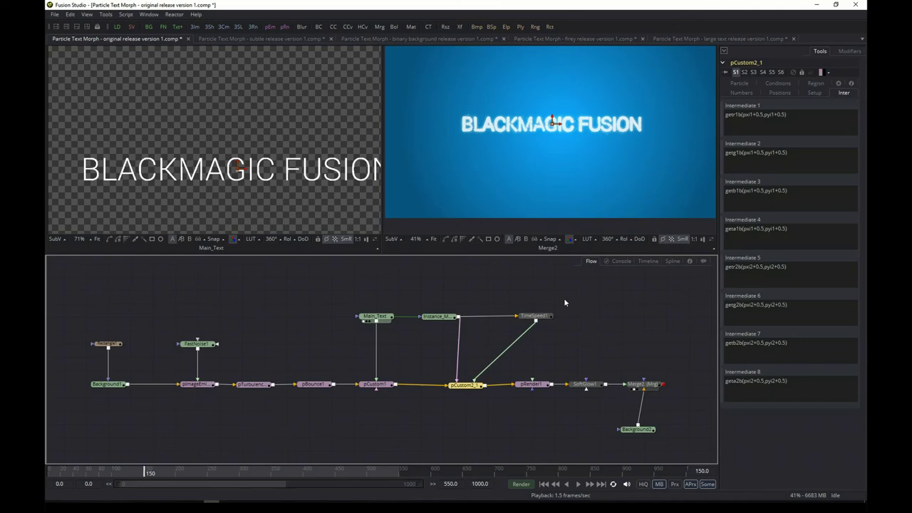
Examine pCustom2_1's Red, Green, Blue, Alpha and Size particle expressions
click(738, 82)
drag(862, 145, 863, 311)
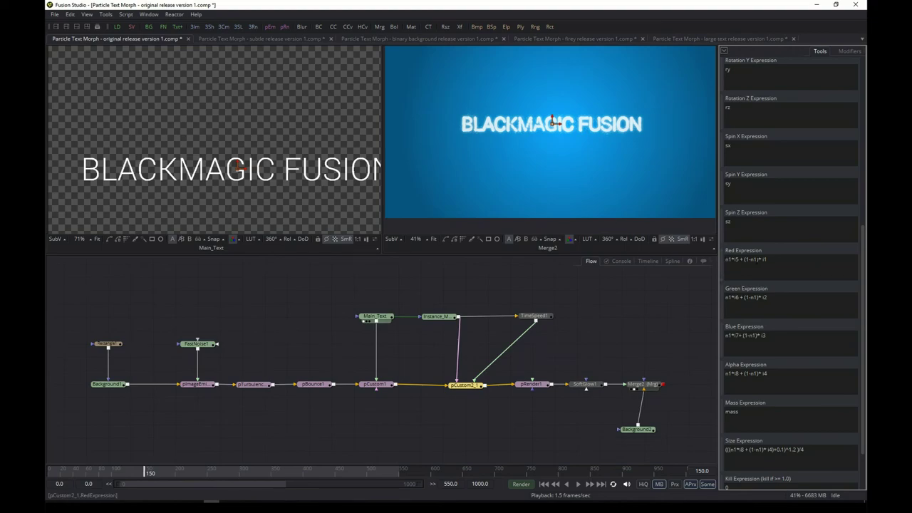
key(ctrl+a)
scroll(741, 86, up, 10)
Examine pCustom2_1's Number In 1 expression while advancing to frame 165, with Instance_Main_Text in the first viewer and TimeSpeed1 in the second
click(741, 84)
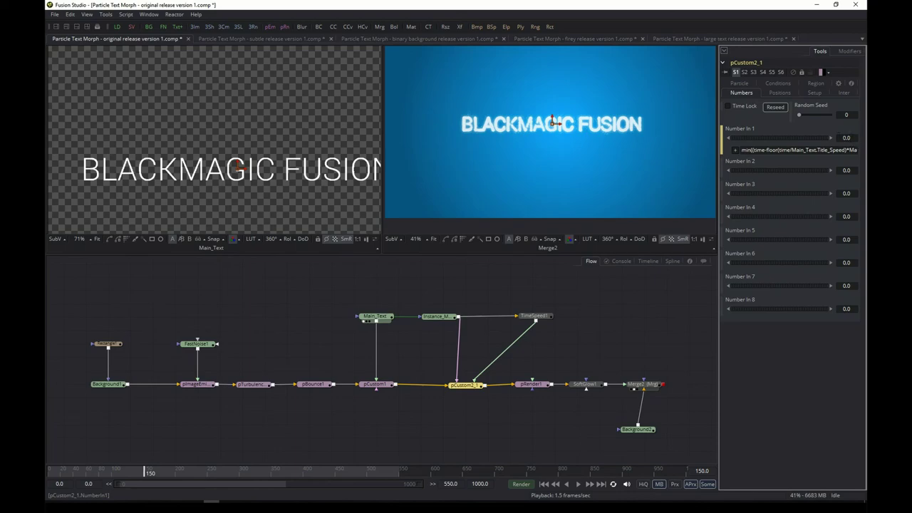
click(590, 485)
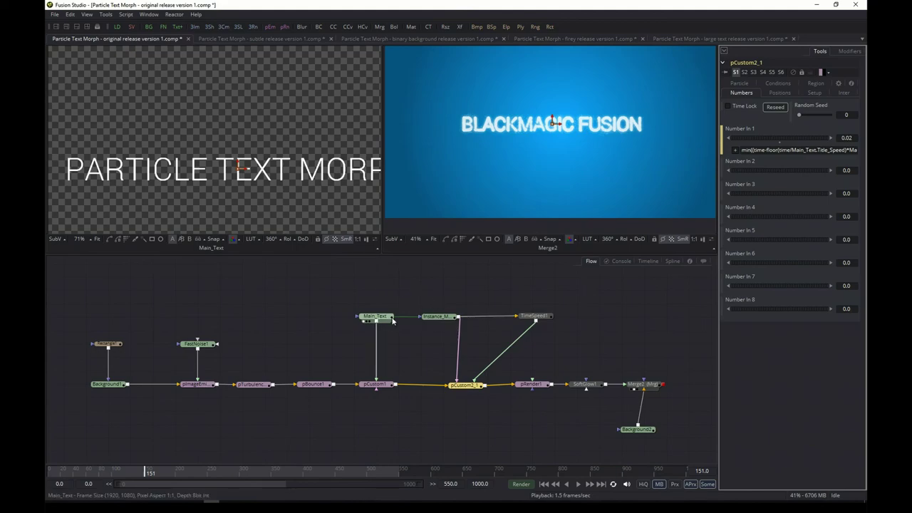
key(1)
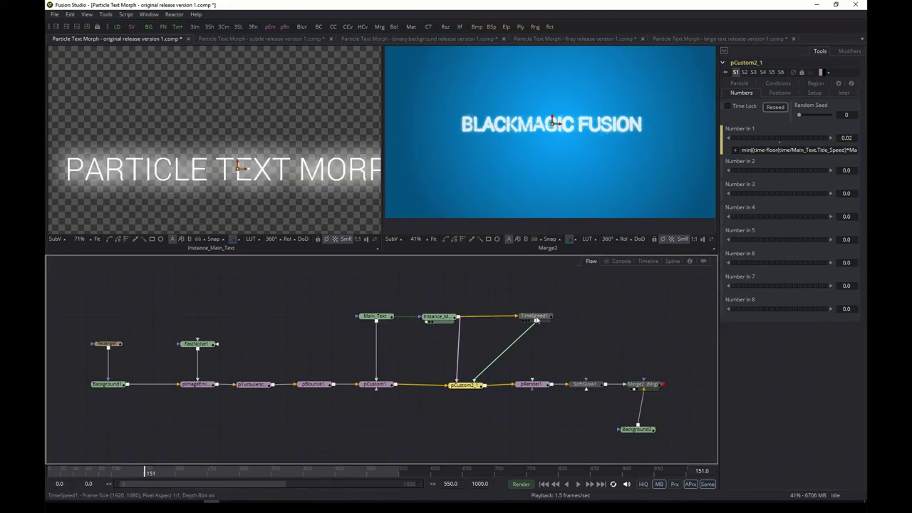
key(2)
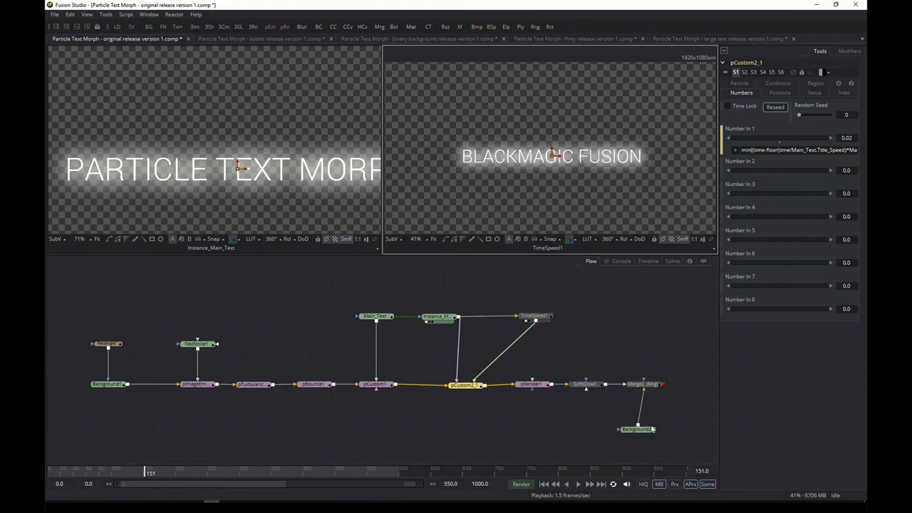
click(588, 484)
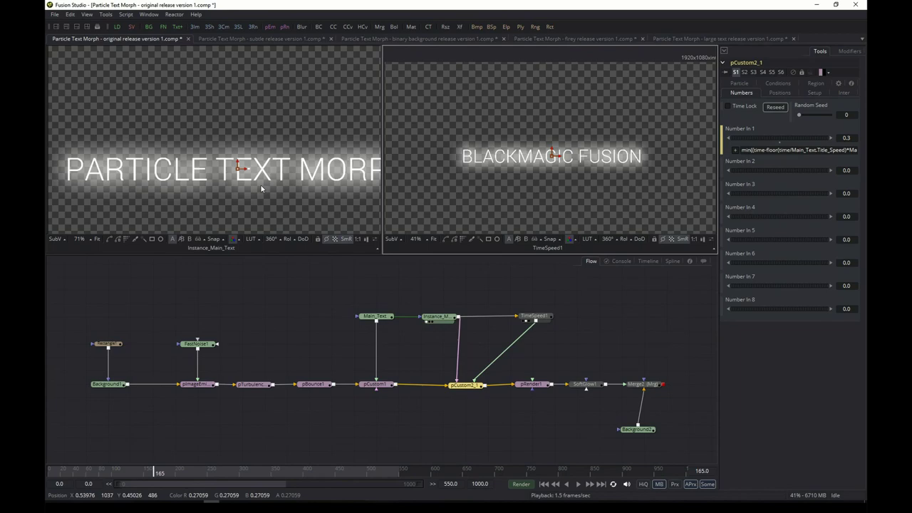
Revisit pCustom2_1's particle expressions and the intermediate expressions that feed them
click(746, 84)
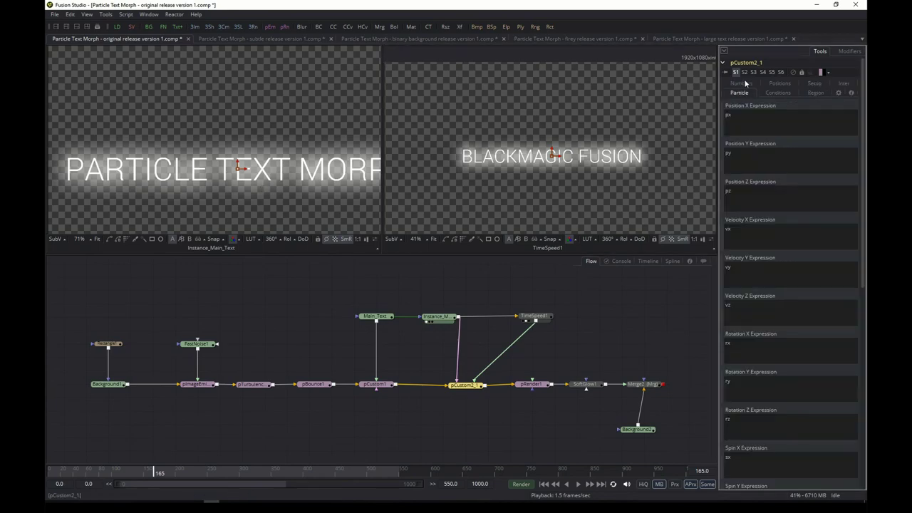
click(845, 85)
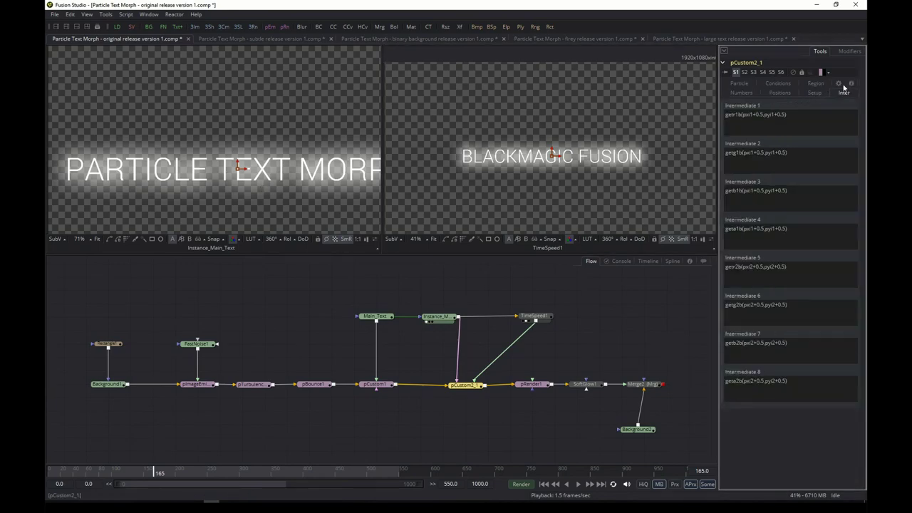